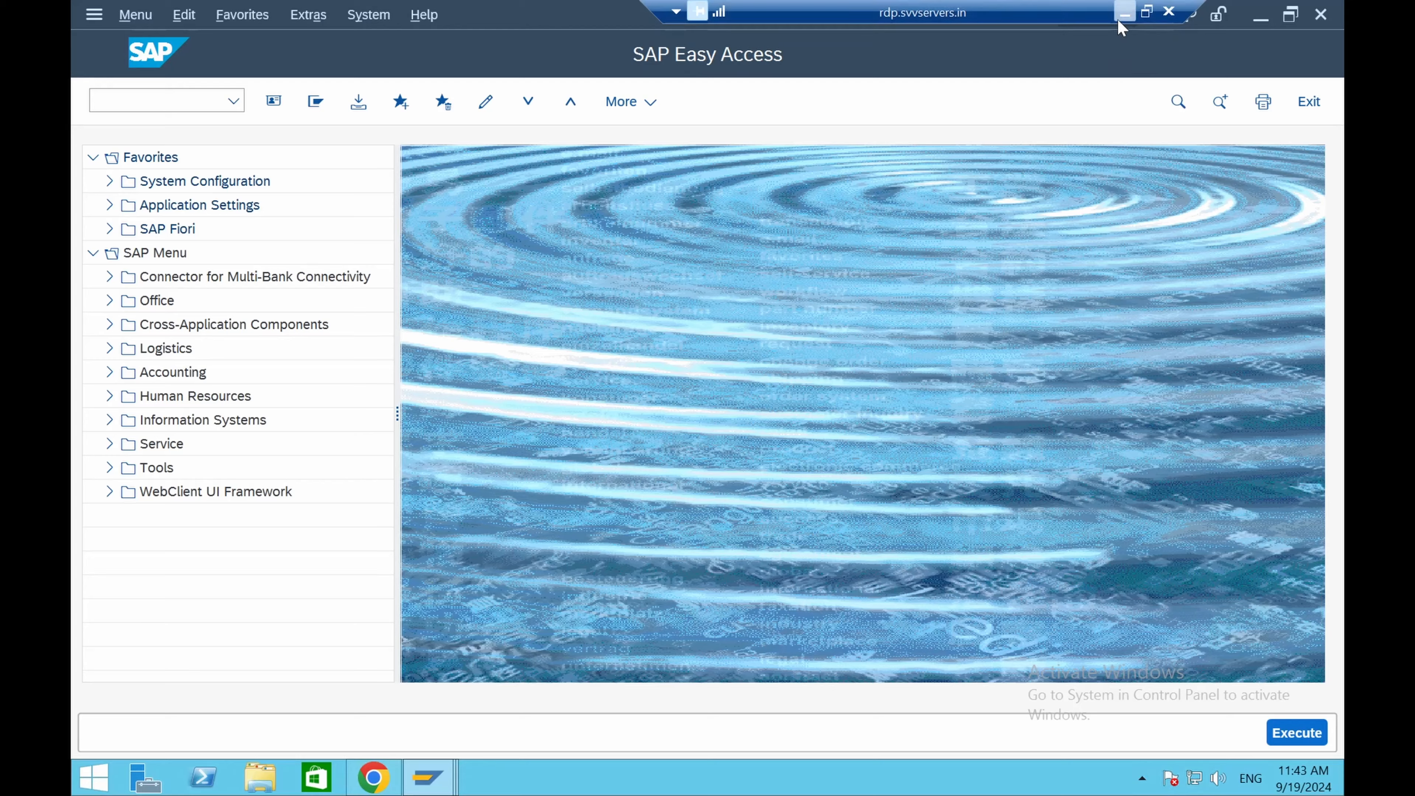
Switch from the remote desktop session to the local browser and look over the LIT SOFT home page
left_click(1123, 14)
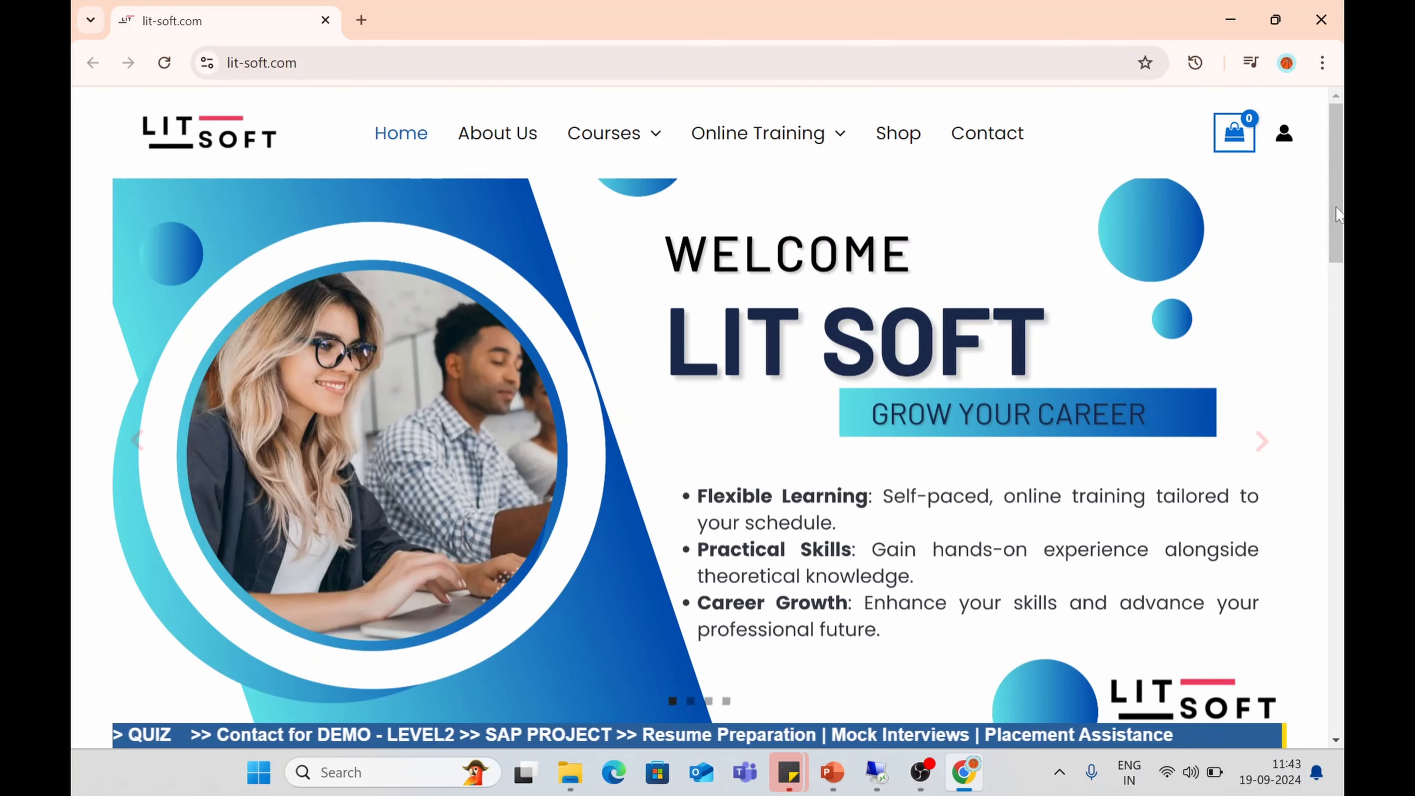
left_click_drag(1333, 207, 1337, 340)
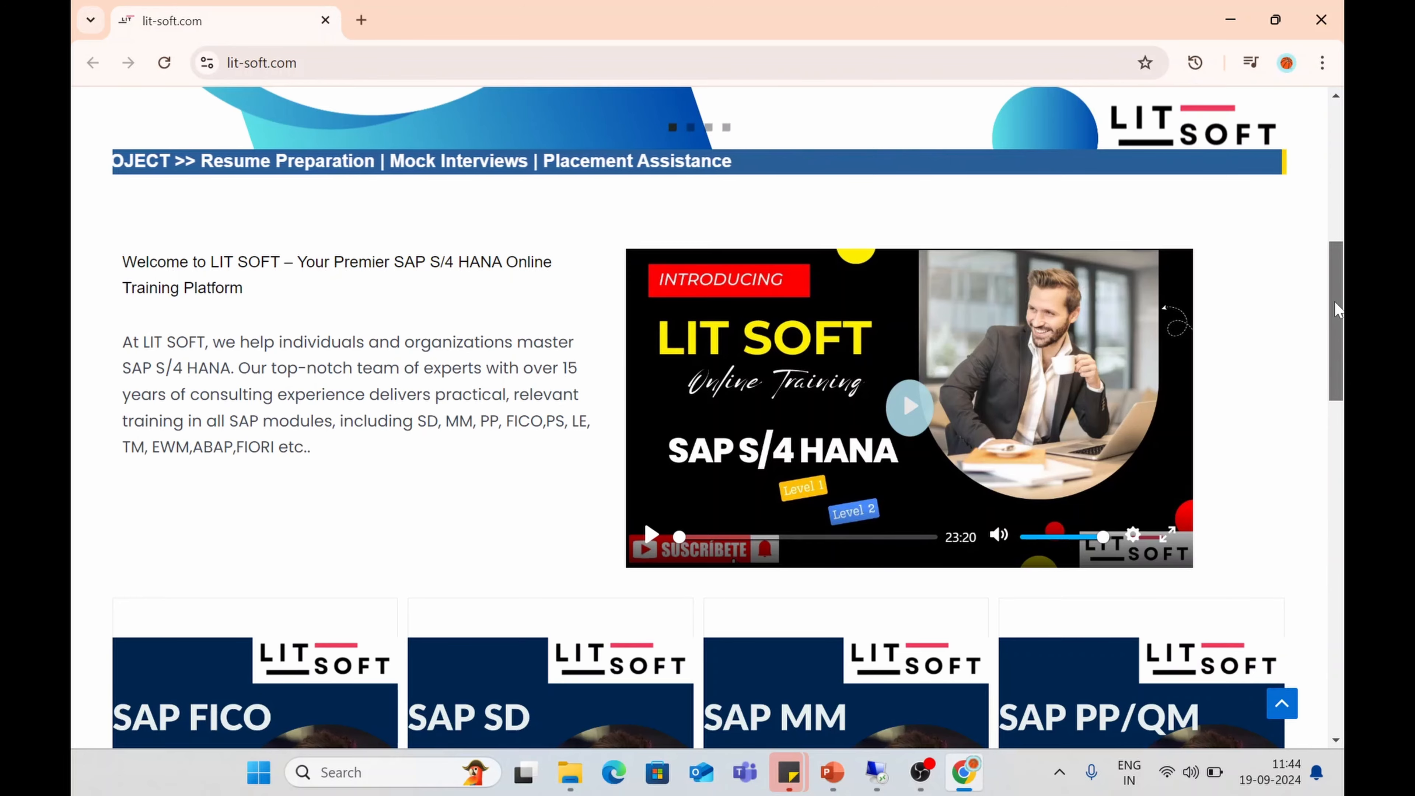
left_click_drag(1334, 301, 1315, 133)
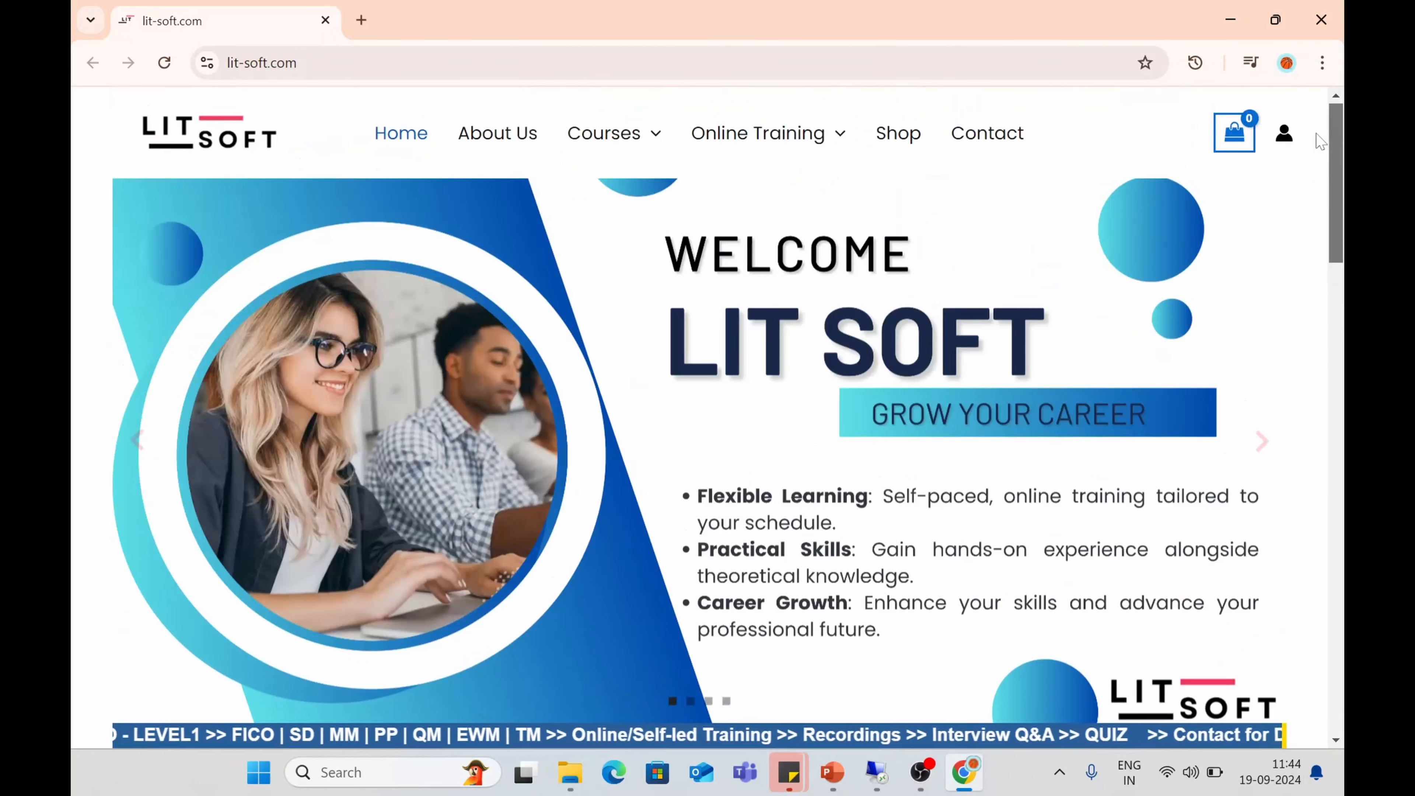
Open the SAP SD course page from the website's course catalogue
left_click(624, 139)
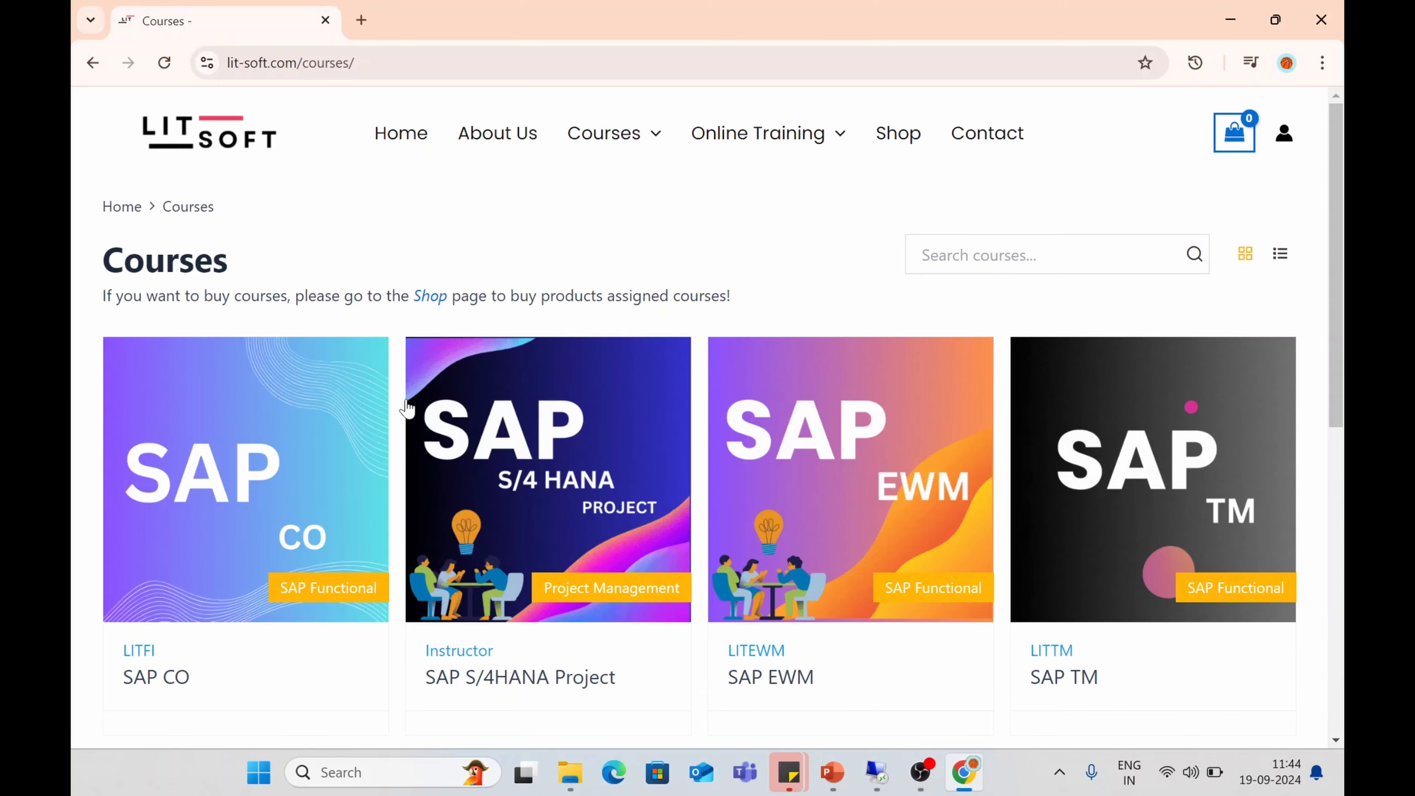
scroll(310, 489, "down", 10)
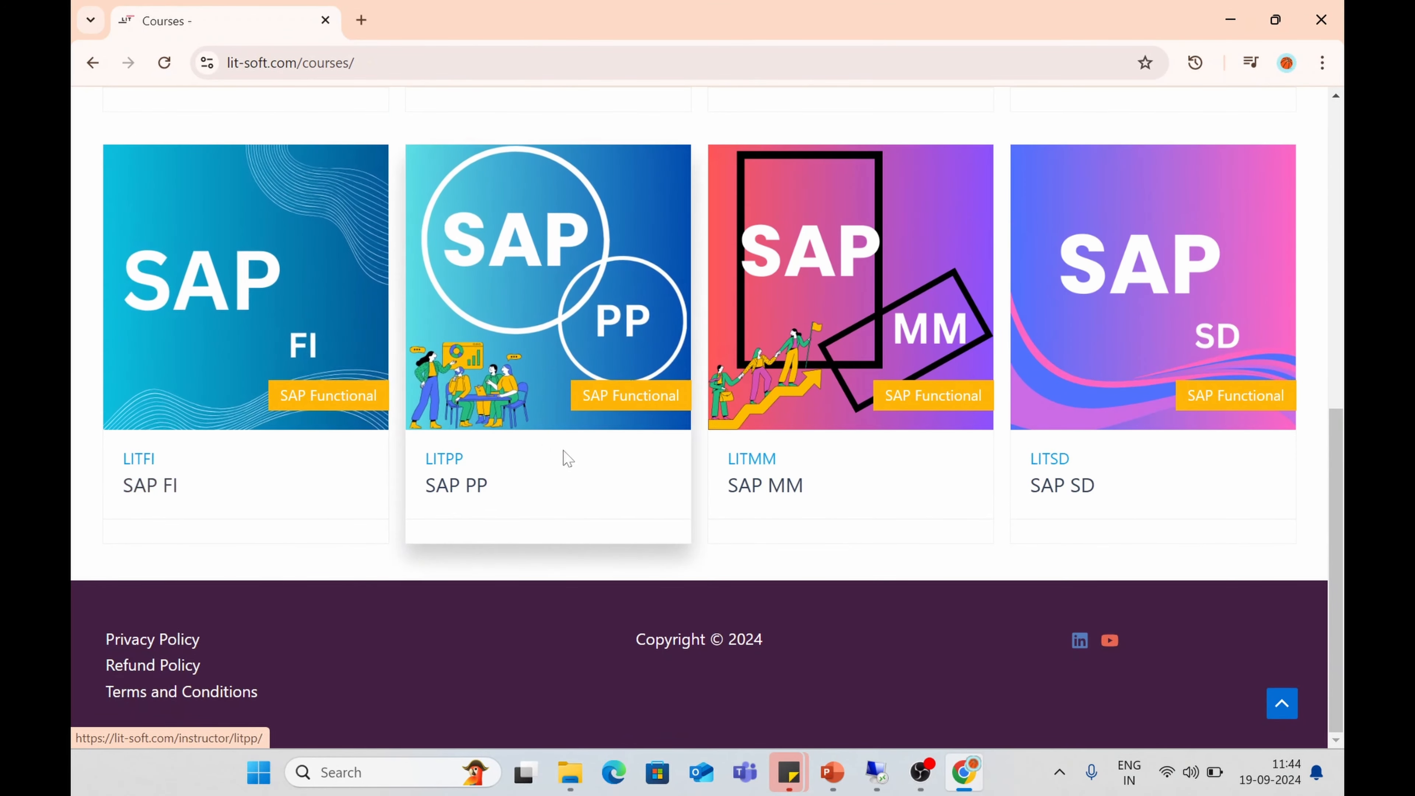
left_click(1139, 332)
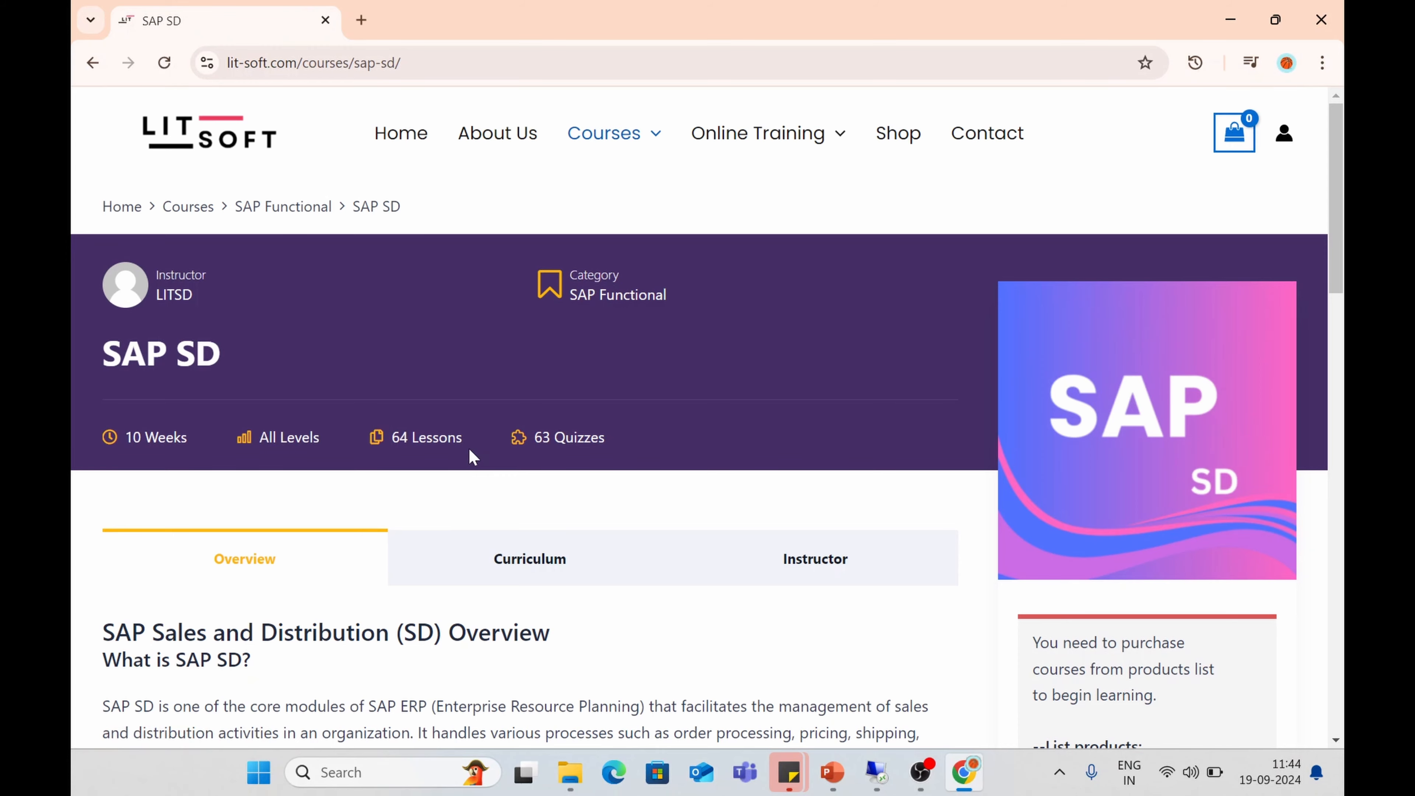
Highlight the duration, lesson count and quiz count in the SAP SD course header
scroll(325, 442, "down", 2)
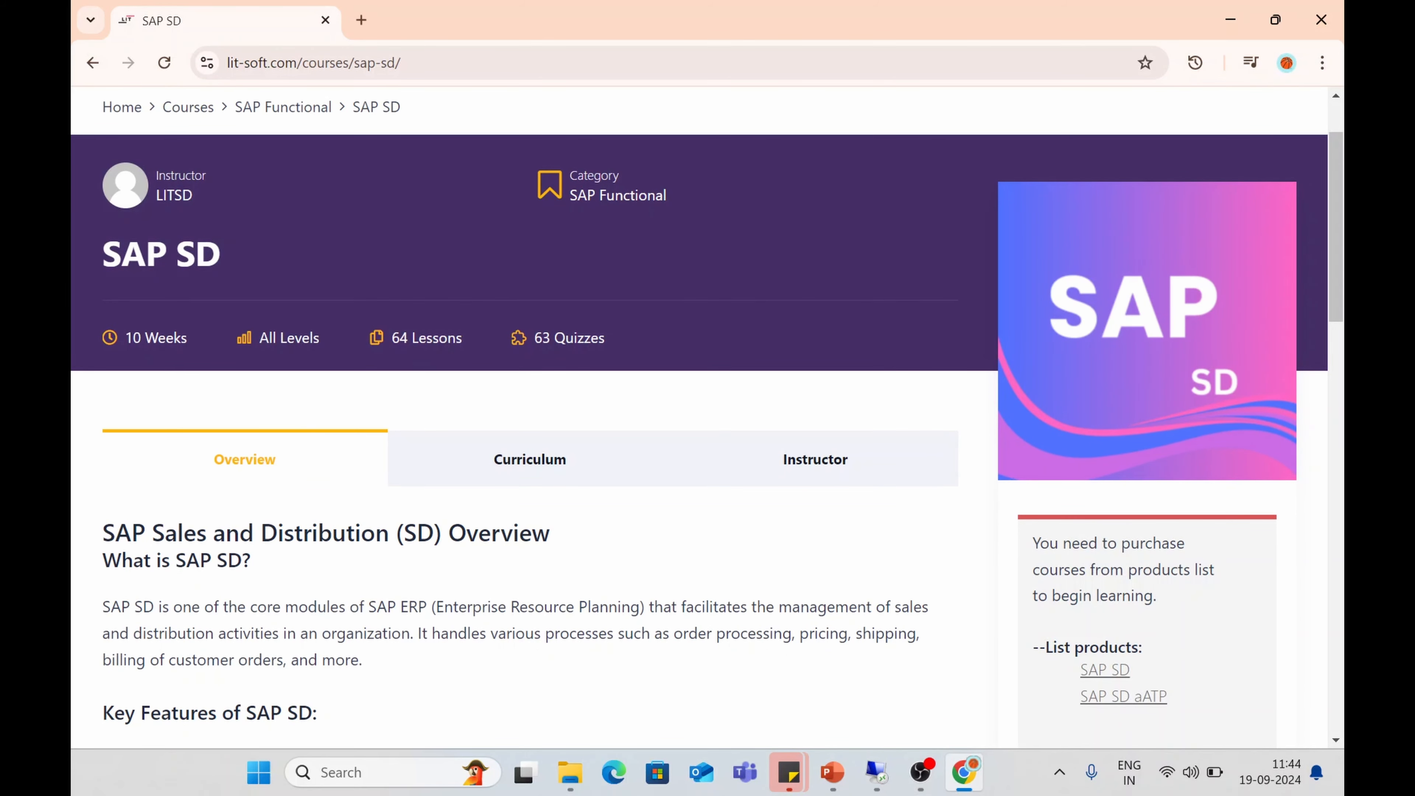
double_click(134, 338)
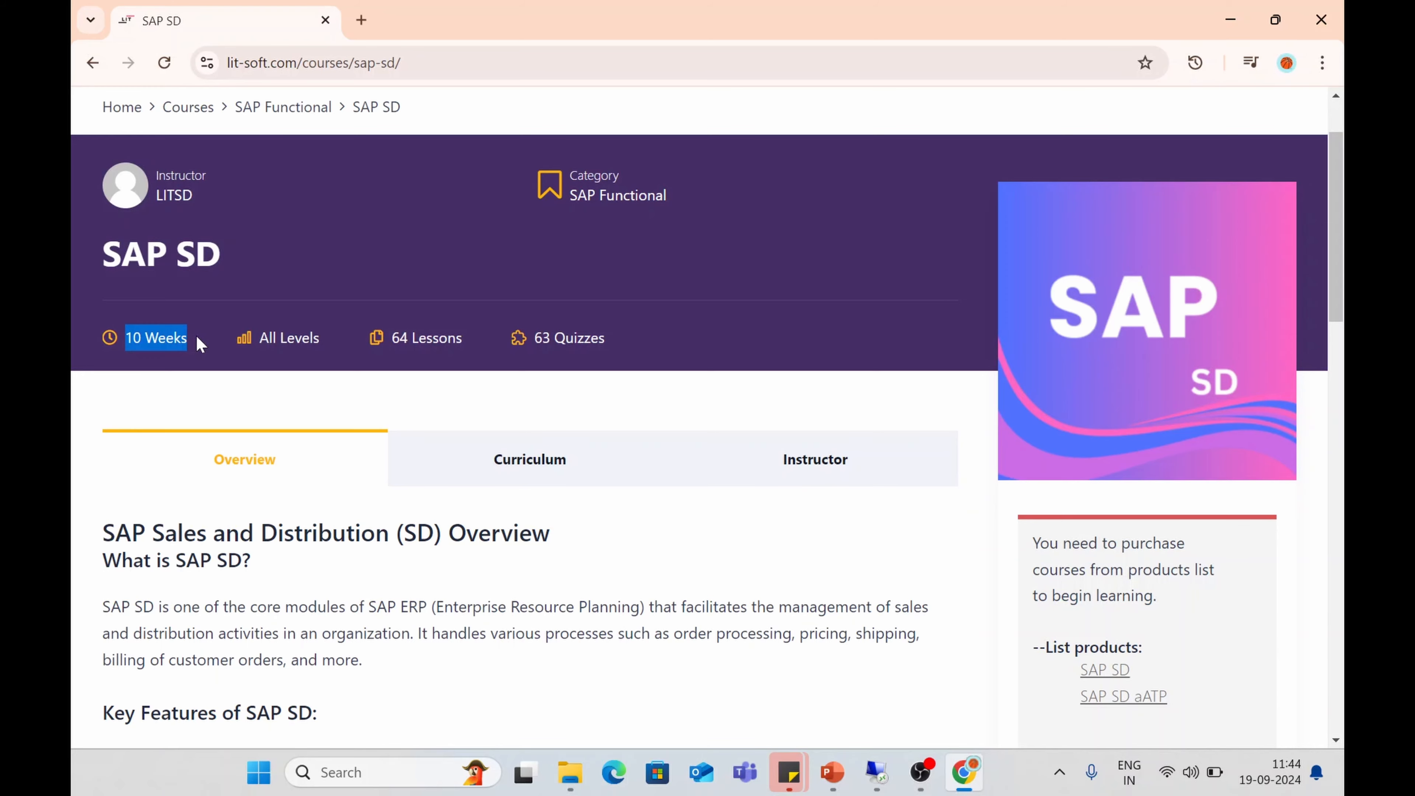
left_click(392, 339)
left_click_drag(400, 338, 455, 337)
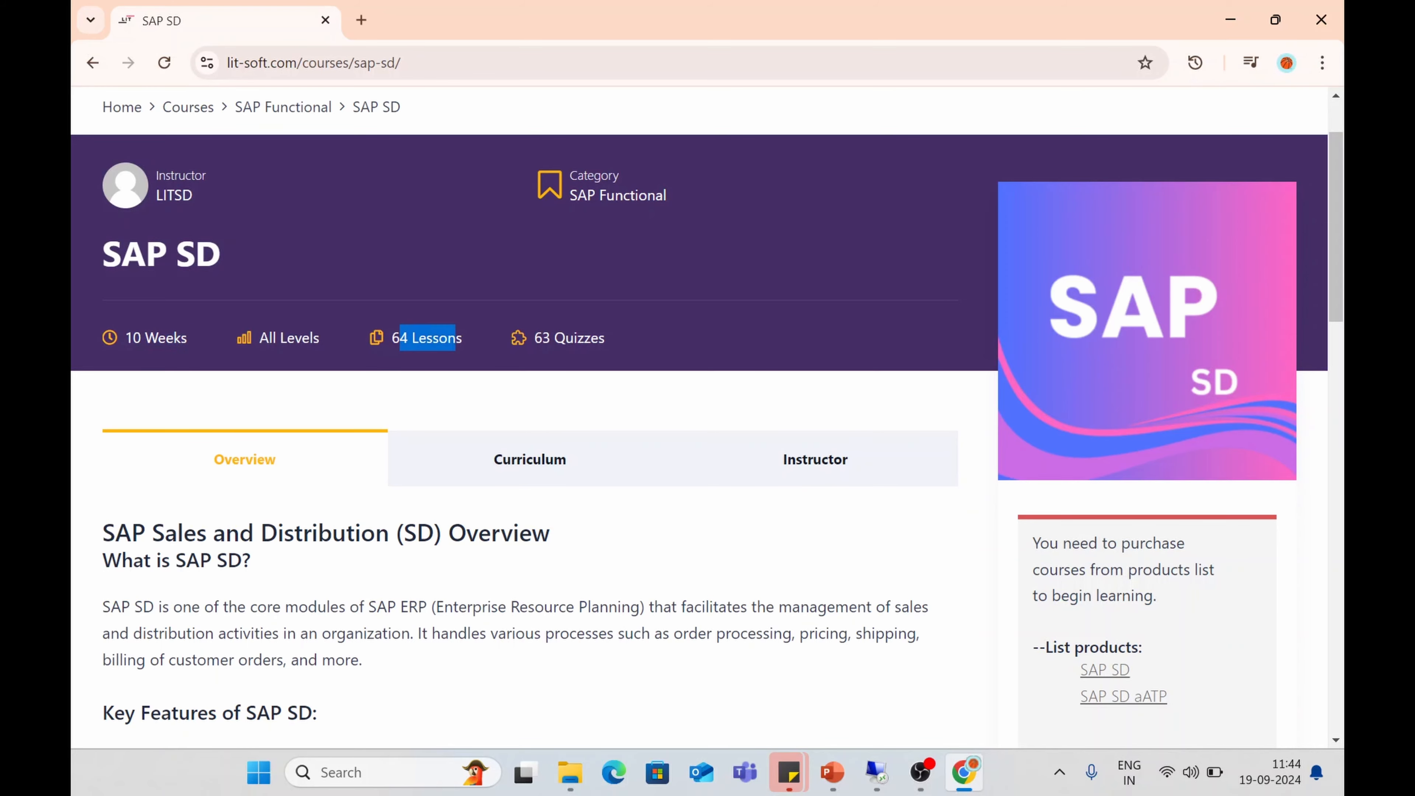
left_click_drag(541, 338, 591, 338)
Display the SAP SD curriculum and open the preview of the Definition & Assignment lesson
left_click(546, 465)
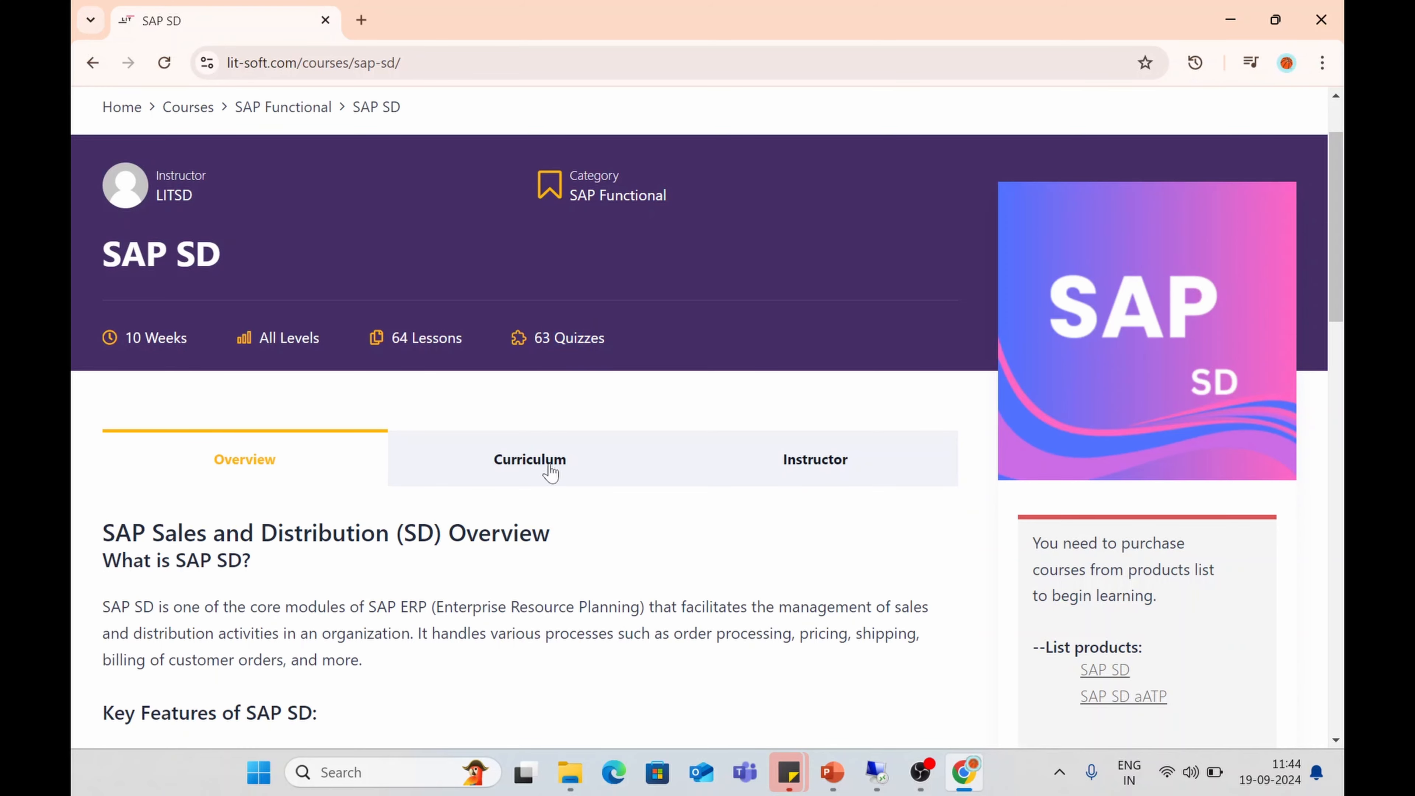
scroll(295, 502, "down", 5)
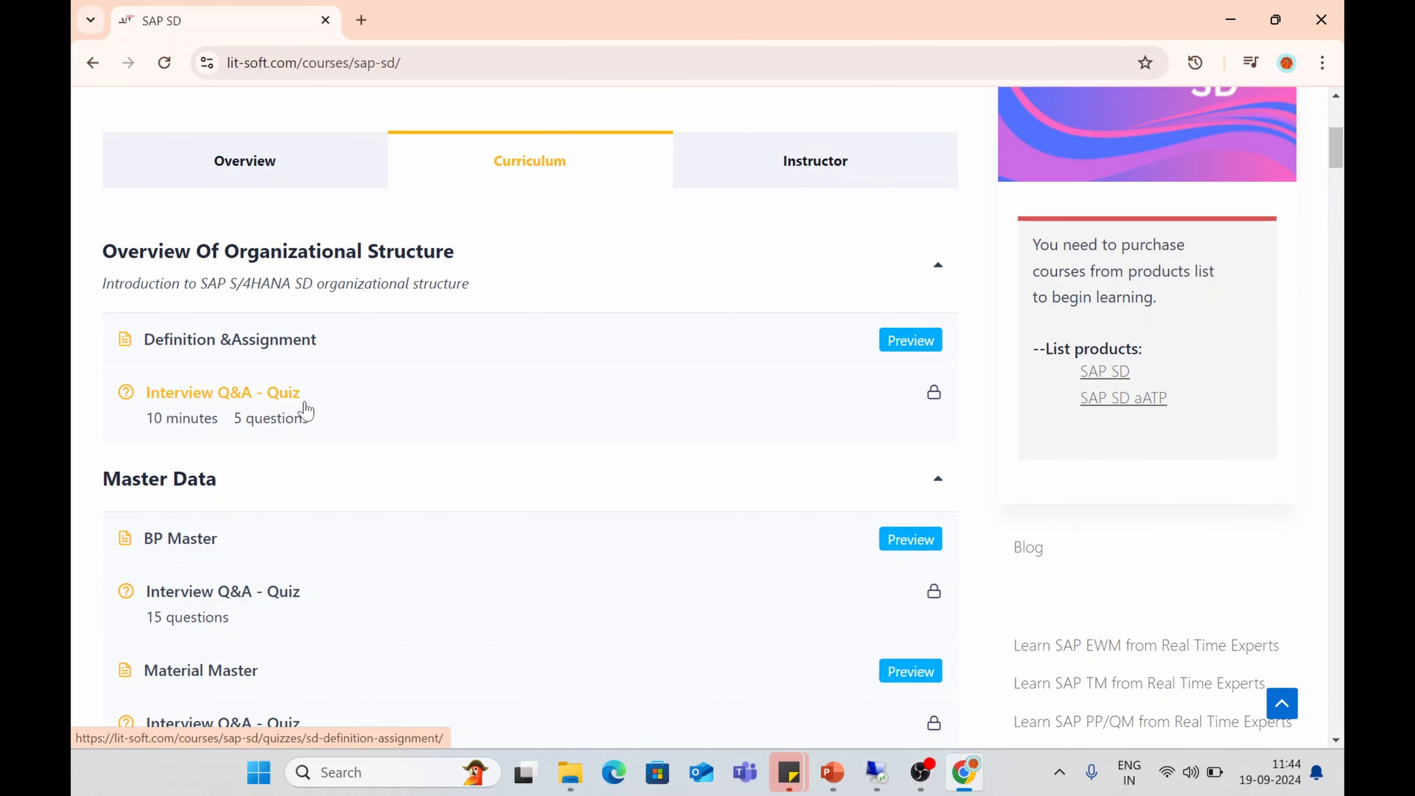
left_click(916, 345)
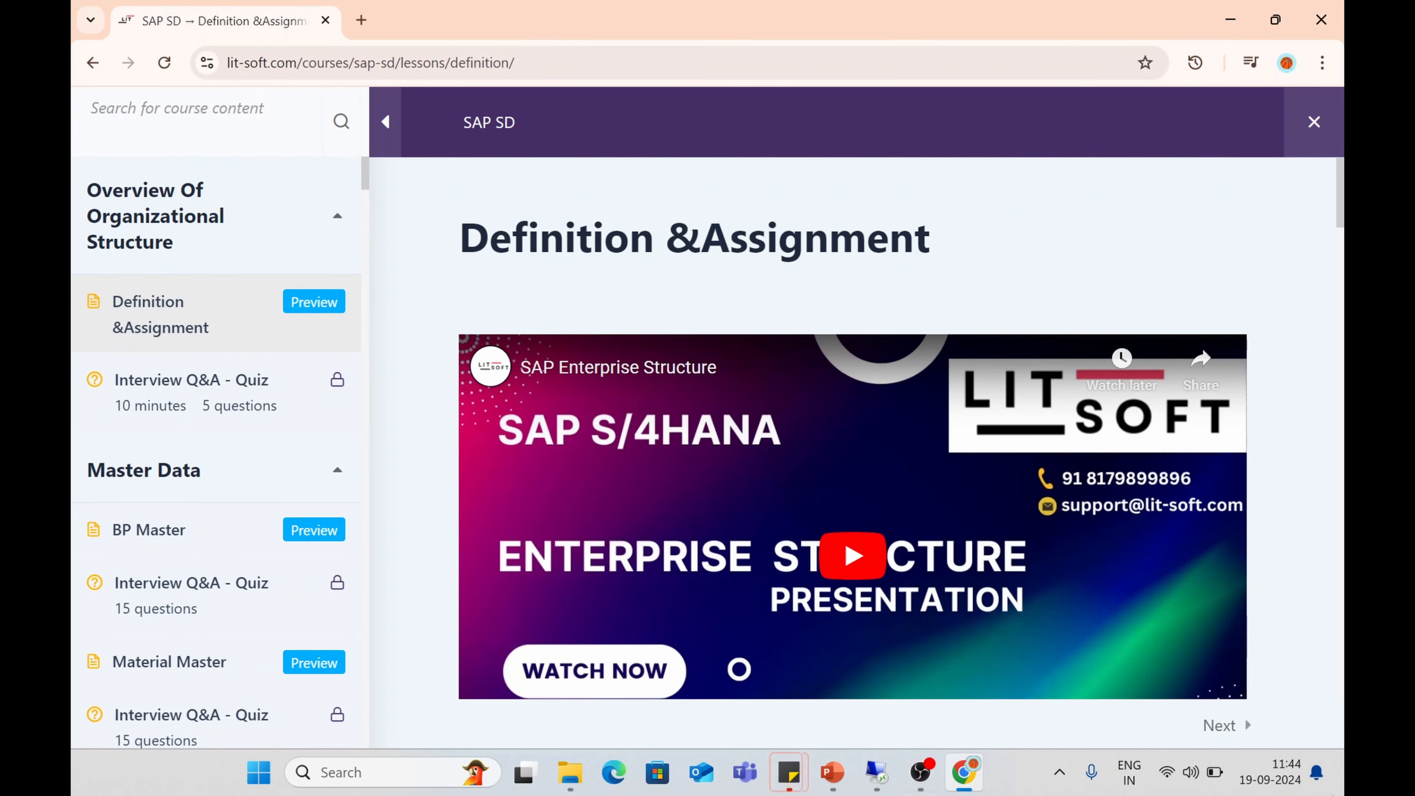
Read through the Definition & Assignment lesson, from its videos to the testing section with its test data example
scroll(416, 390, "down", 10)
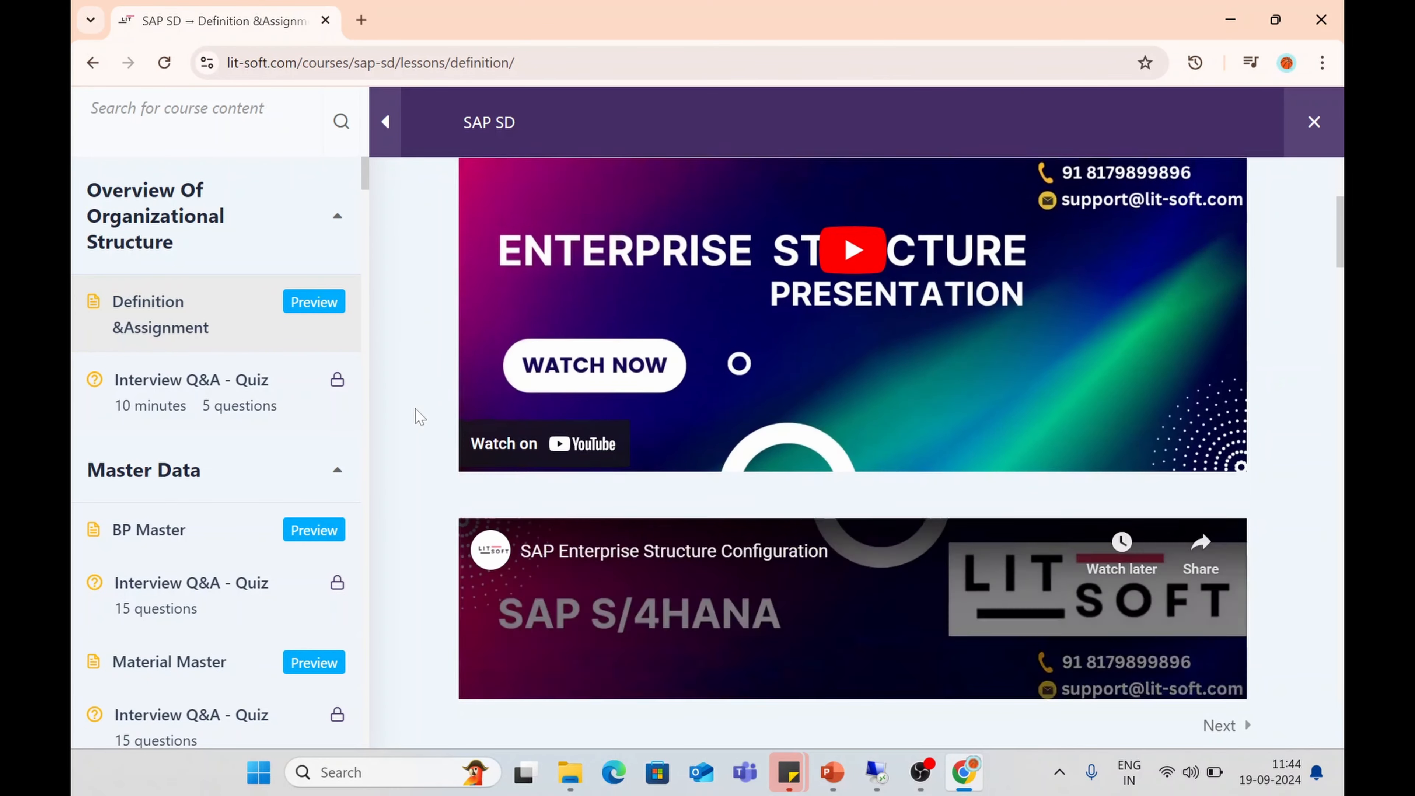
scroll(421, 426, "down", 8)
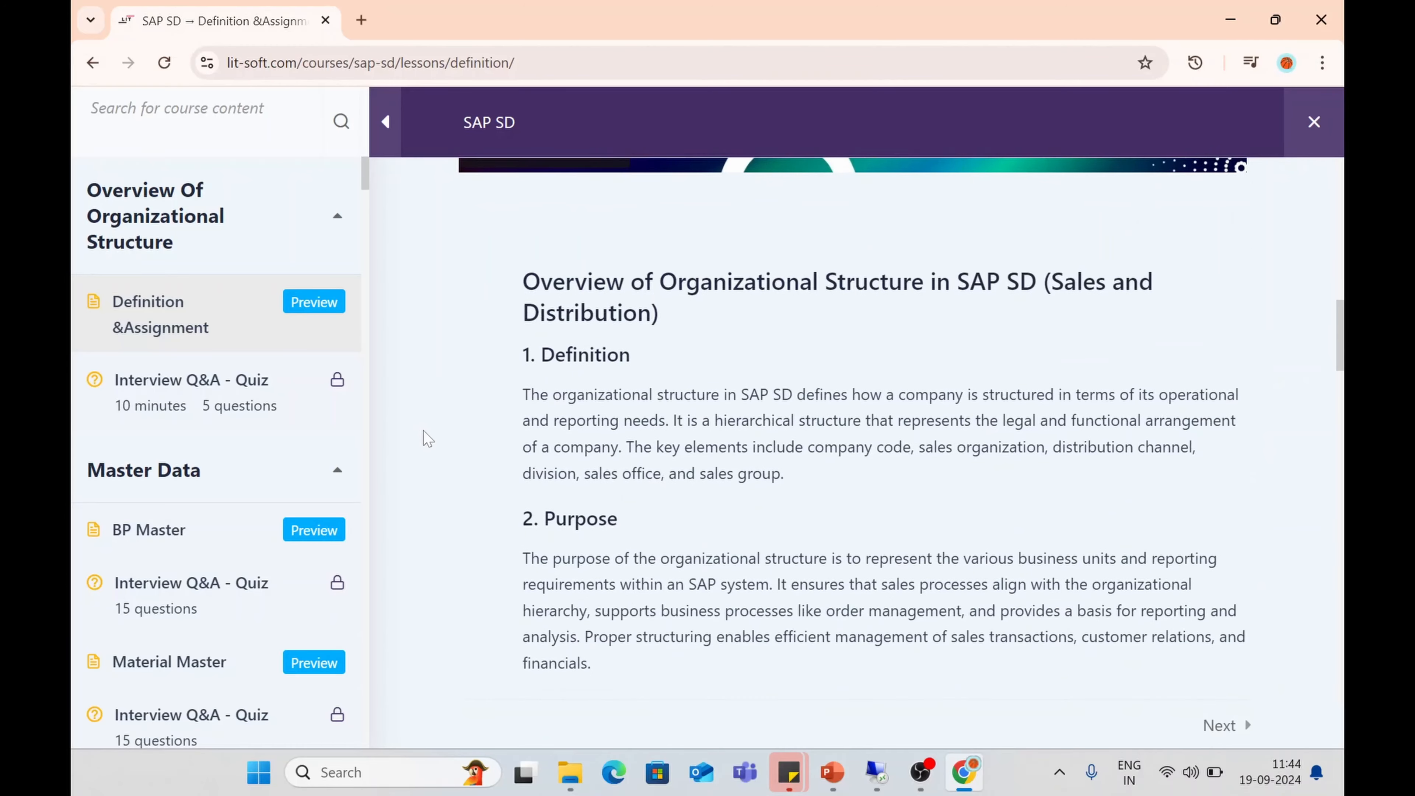
scroll(501, 396, "down", 6)
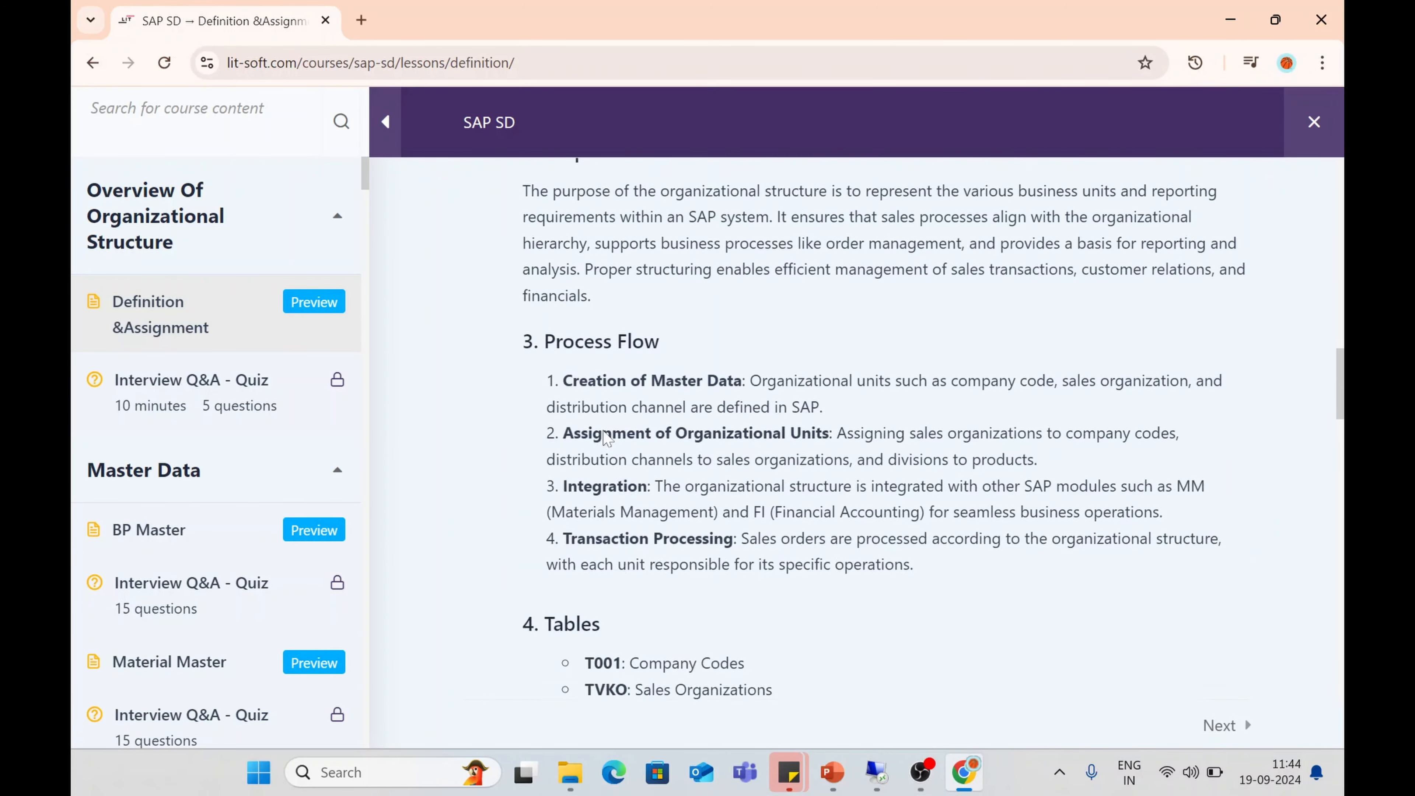
scroll(589, 368, "down", 5)
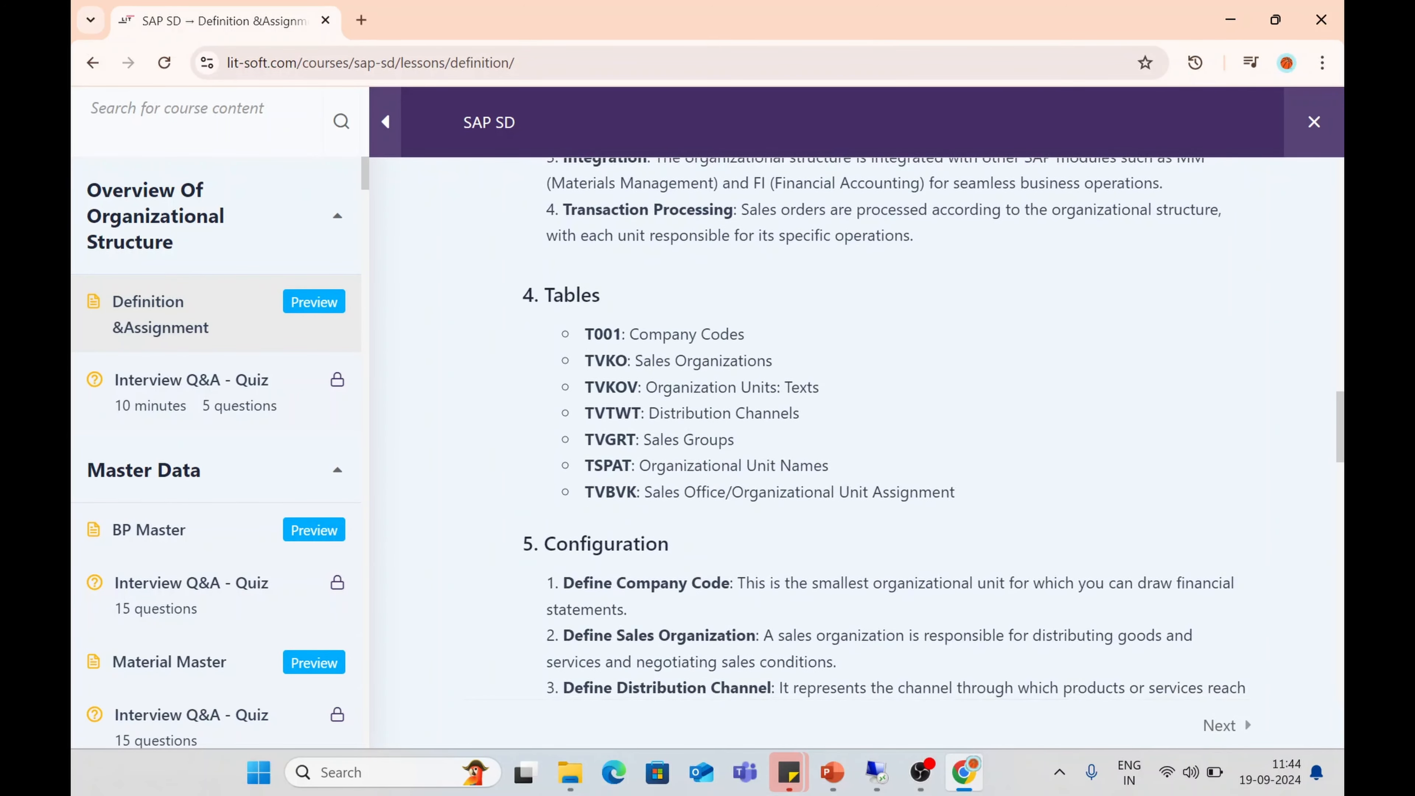
scroll(606, 480, "down", 10)
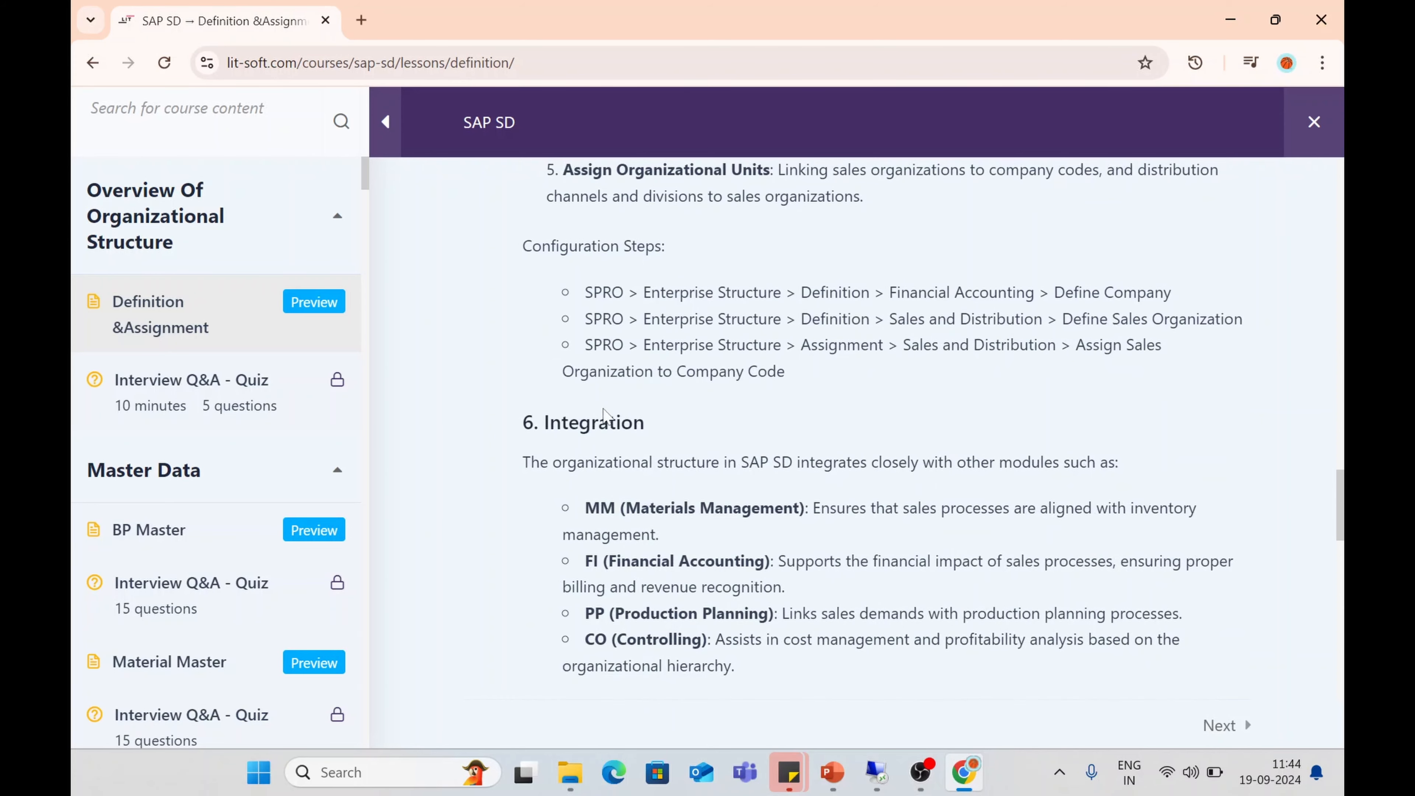
scroll(604, 415, "down", 14)
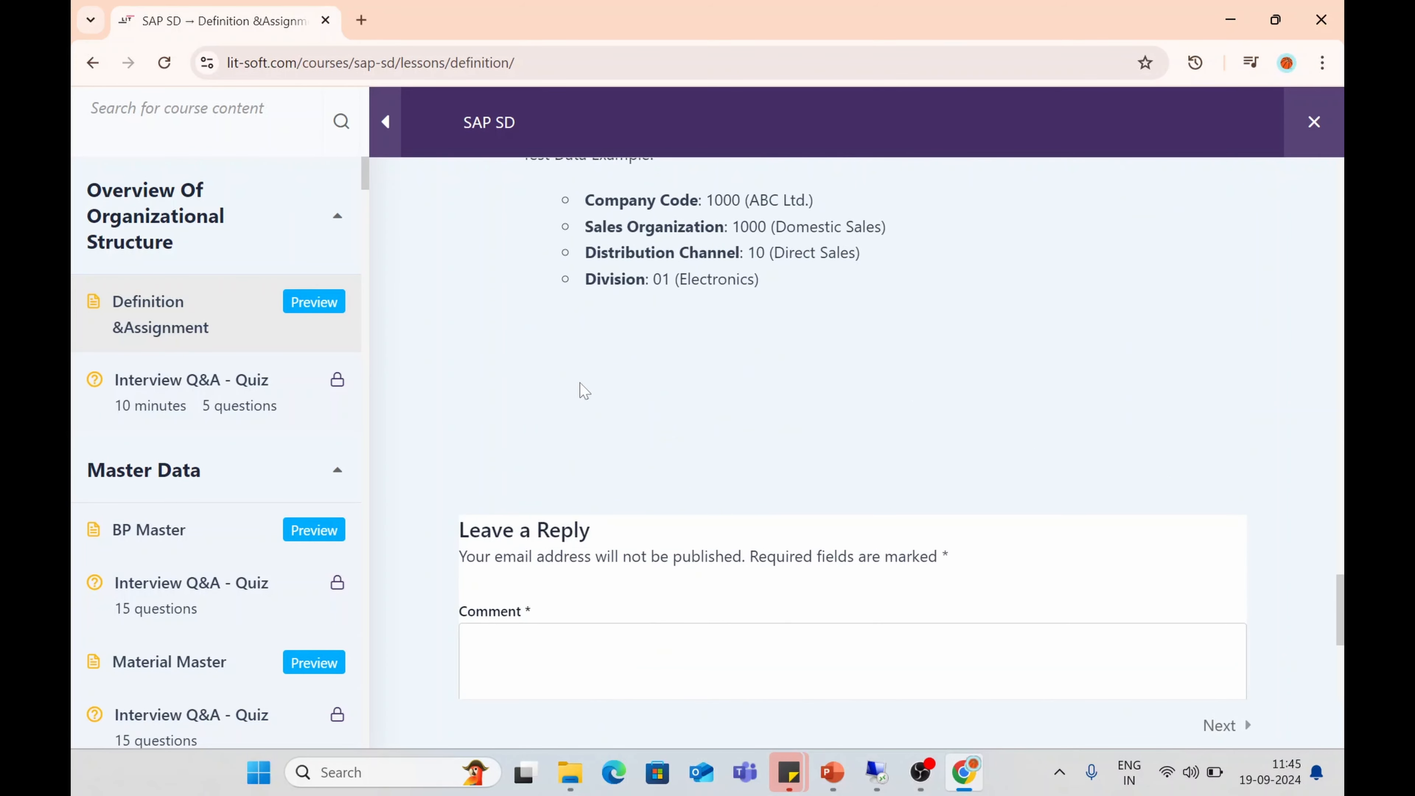
scroll(584, 390, "up", 5)
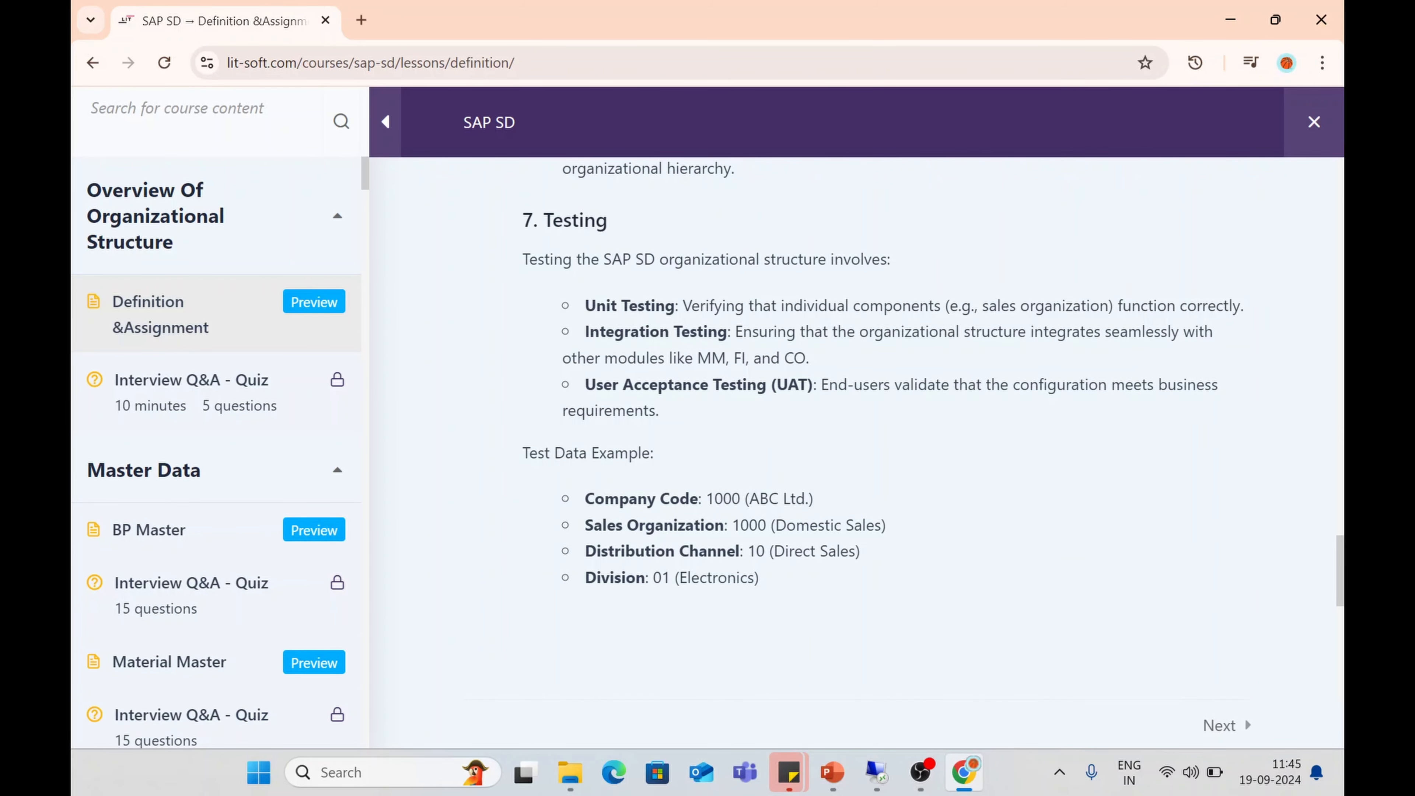
Open the Interview Q&A quiz of the organizational structure section and return to the SAP SD course page
left_click(225, 401)
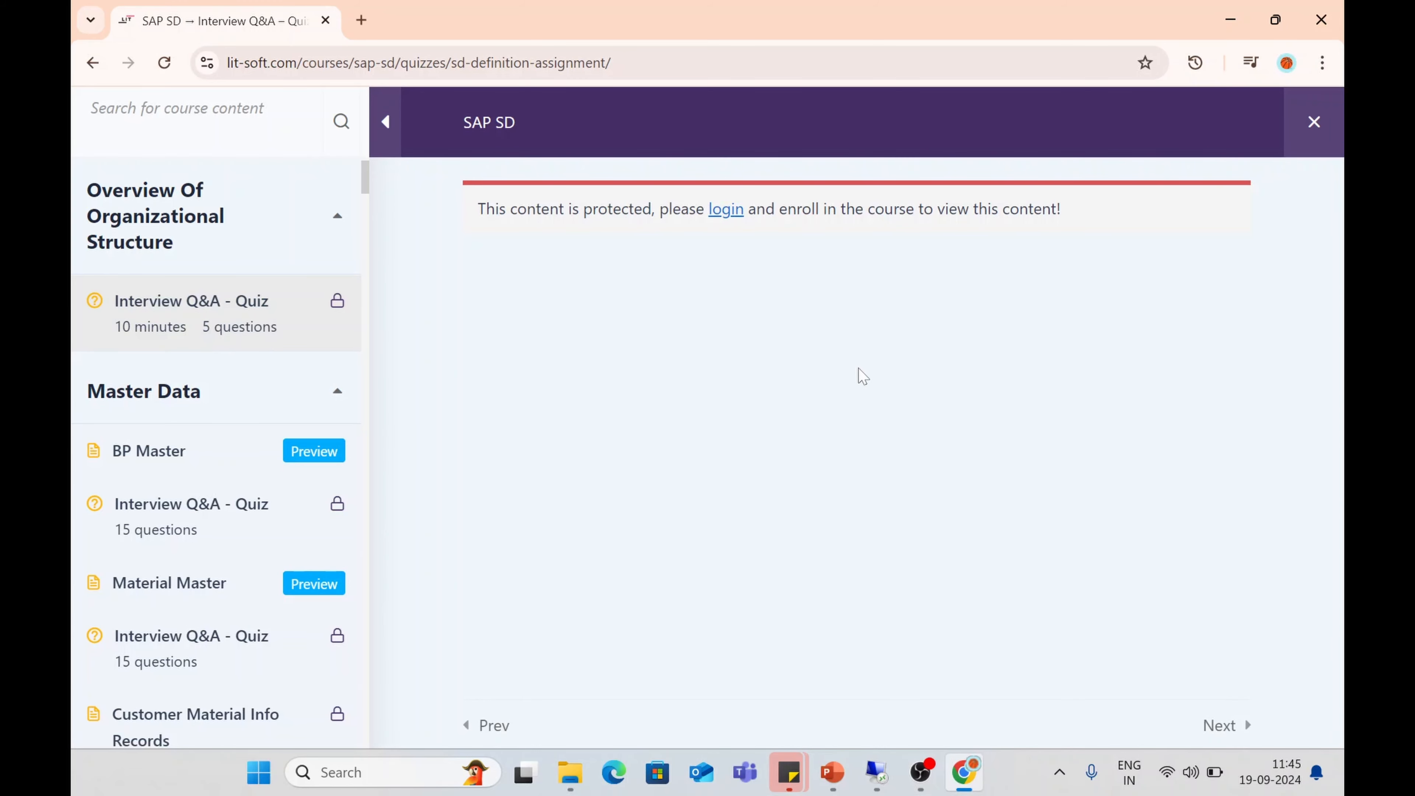
left_click(1309, 129)
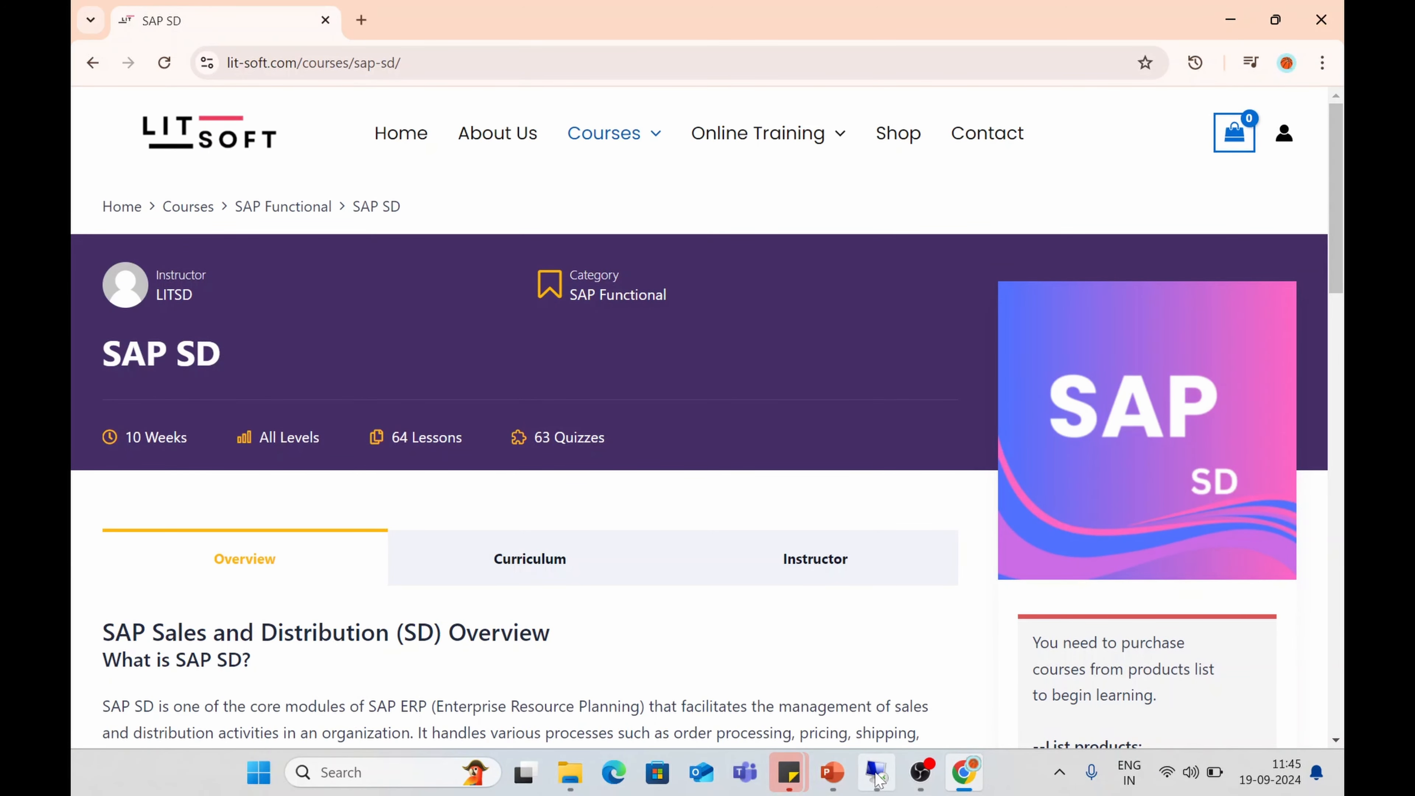
Switch back to the remote desktop session and compare the Fiori launchpad home page with SAP Easy Access, ending in SAP Easy Access
mouse_move(876, 772)
left_click(873, 677)
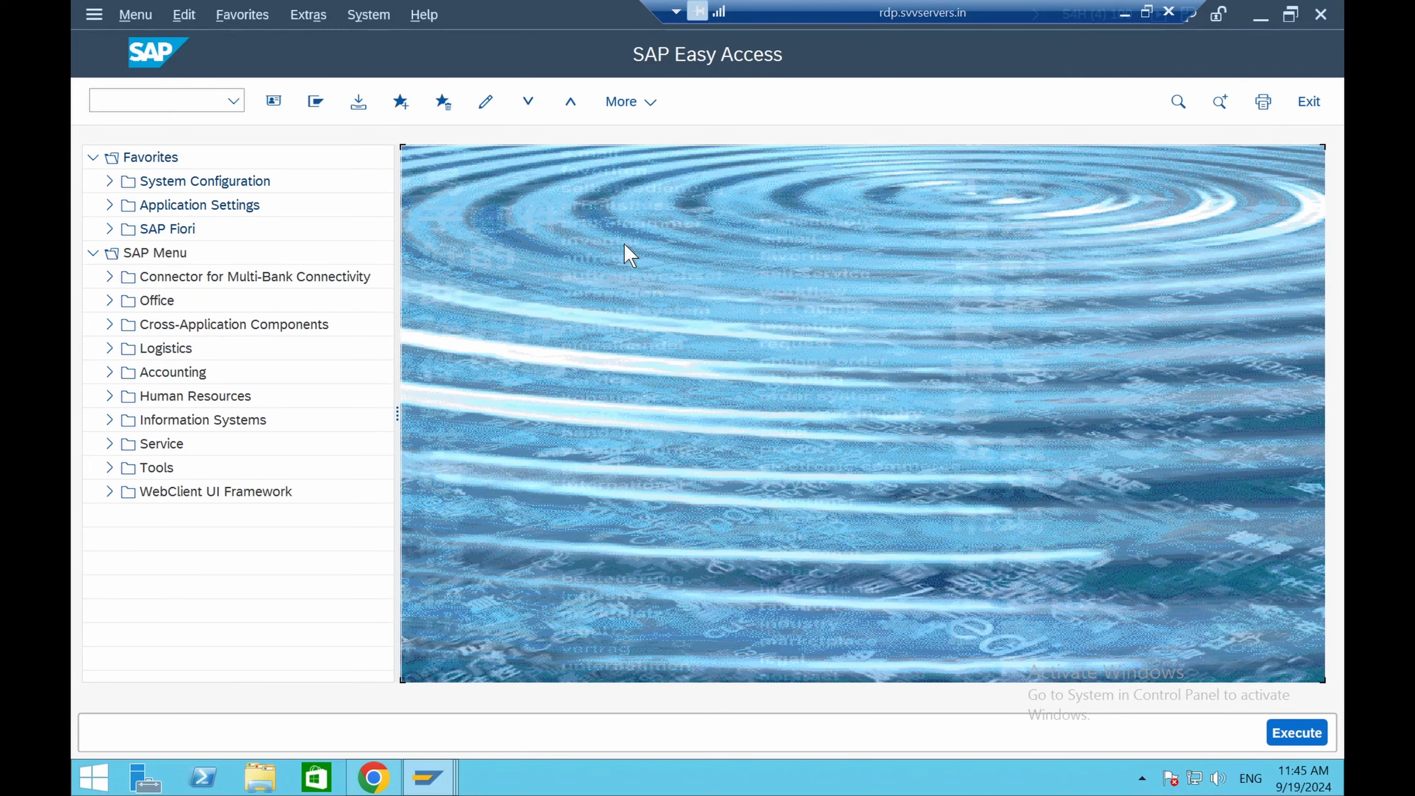
mouse_move(375, 775)
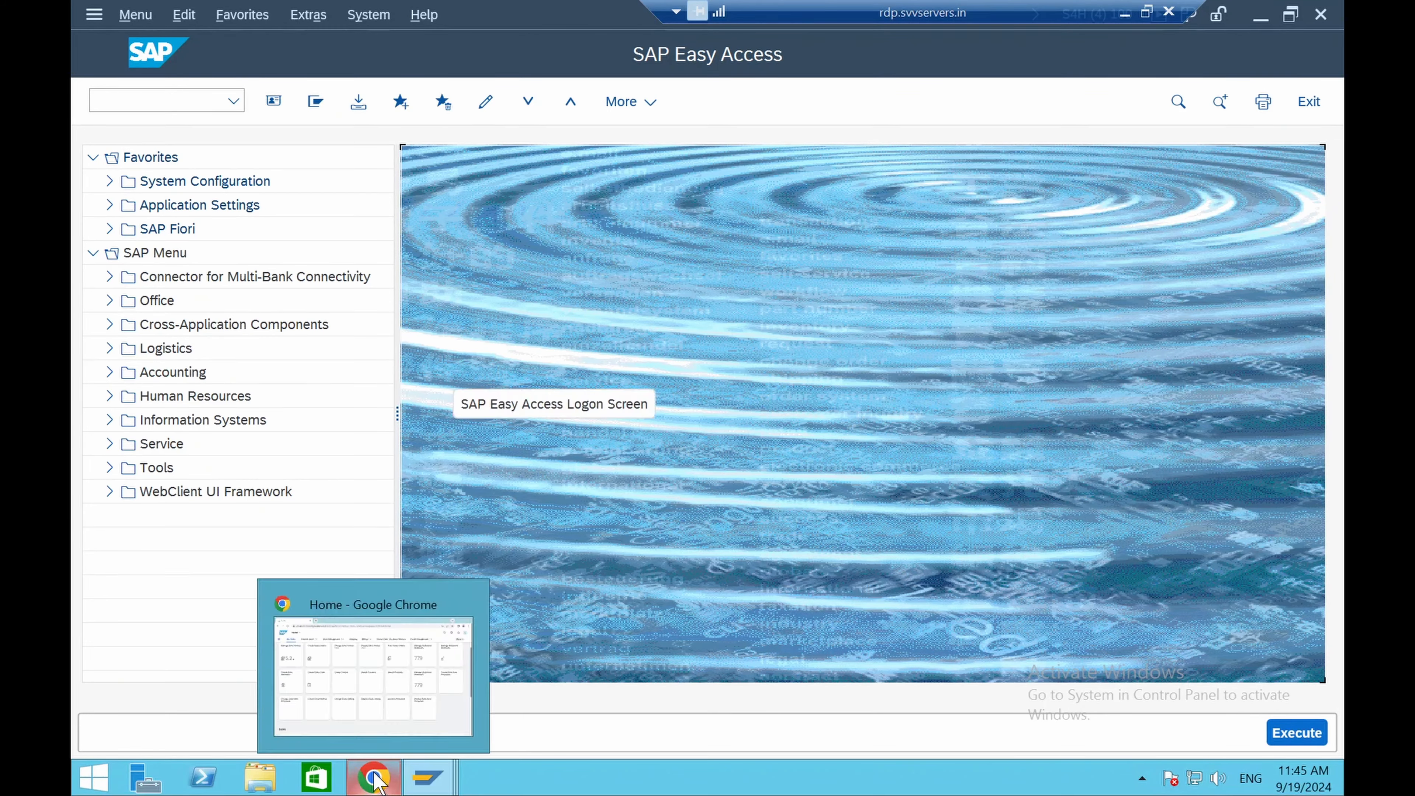
left_click(379, 724)
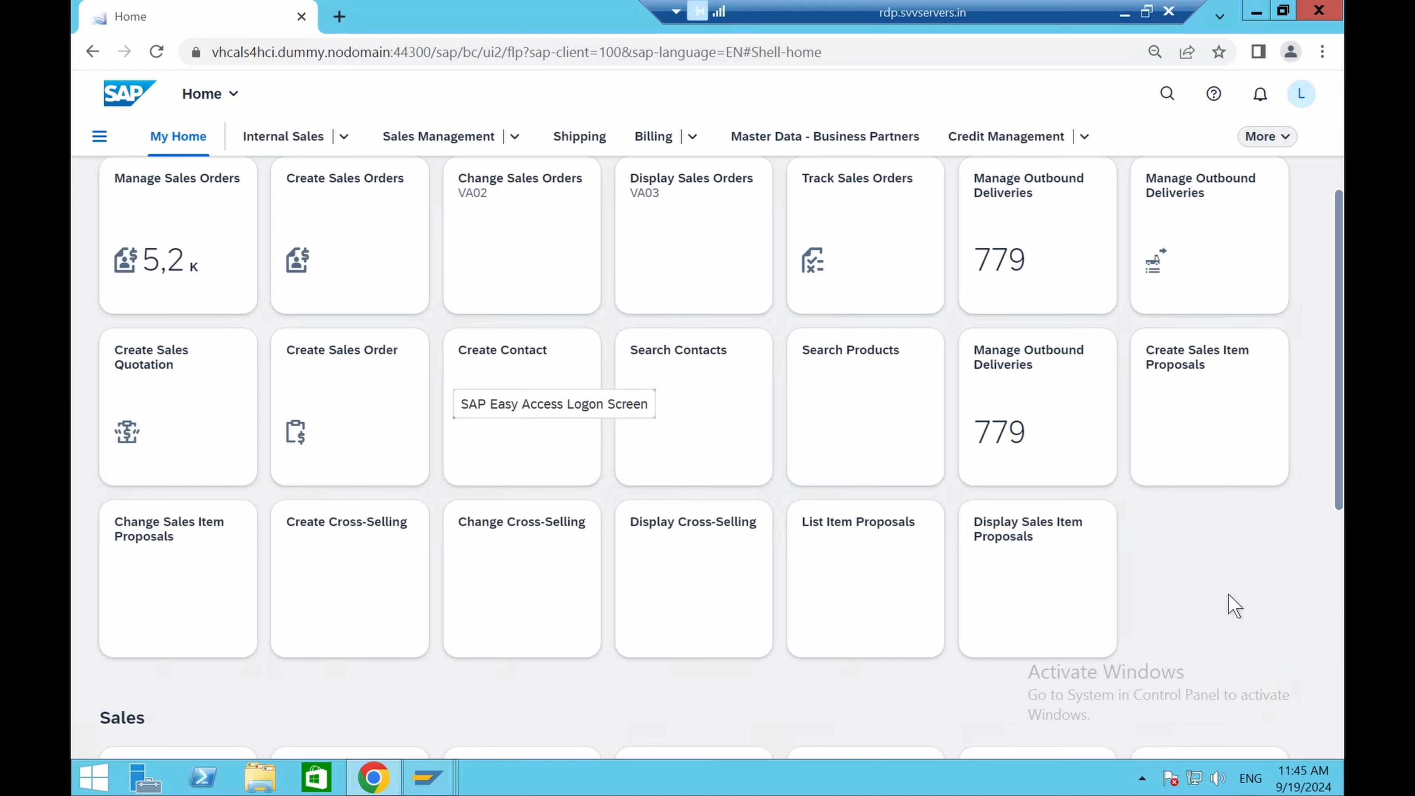
key("alt+Tab")
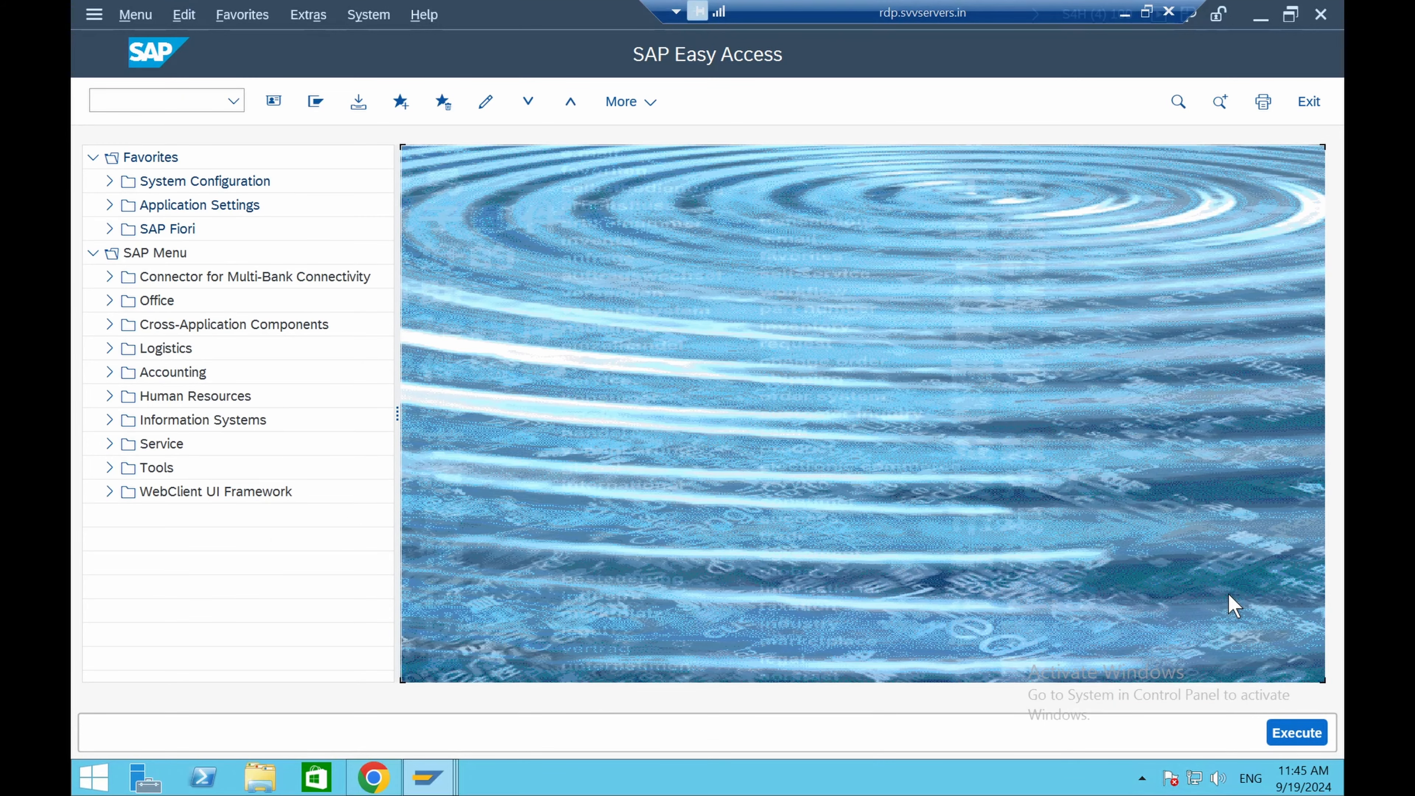
key("alt+Tab")
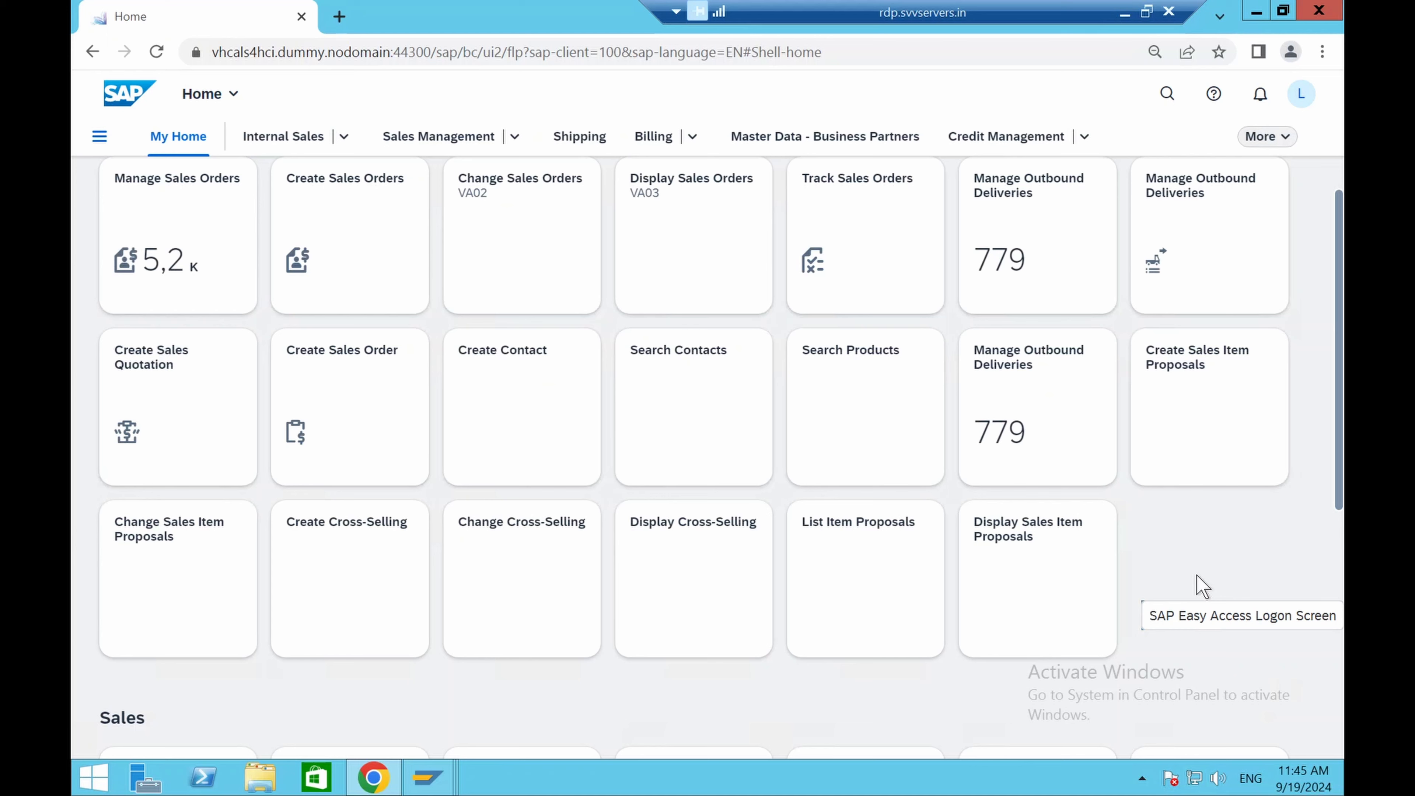
key("alt+Tab")
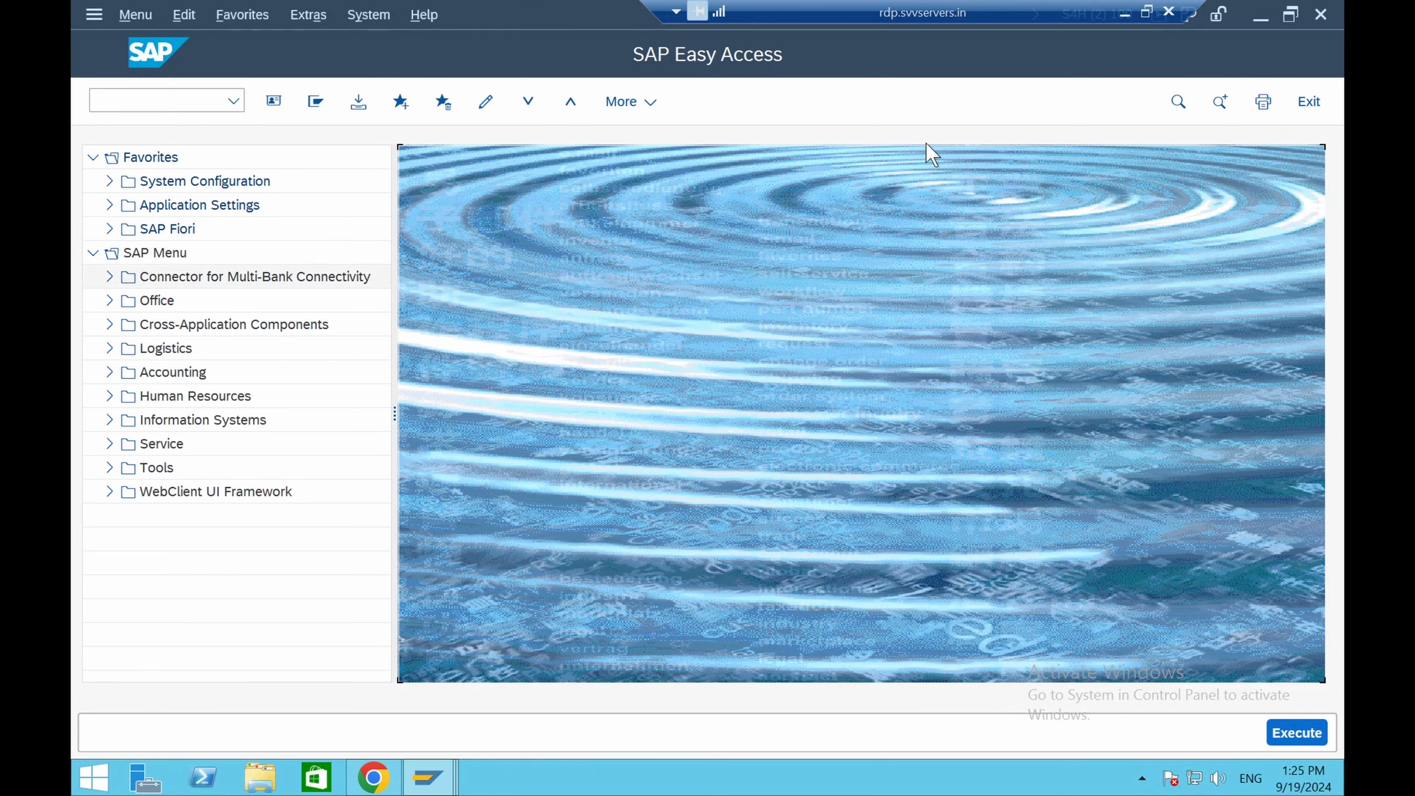
Start transaction VA01 and continue with order type OR, sales organization 1710, distribution channel 10 and division 00
left_click(178, 101)
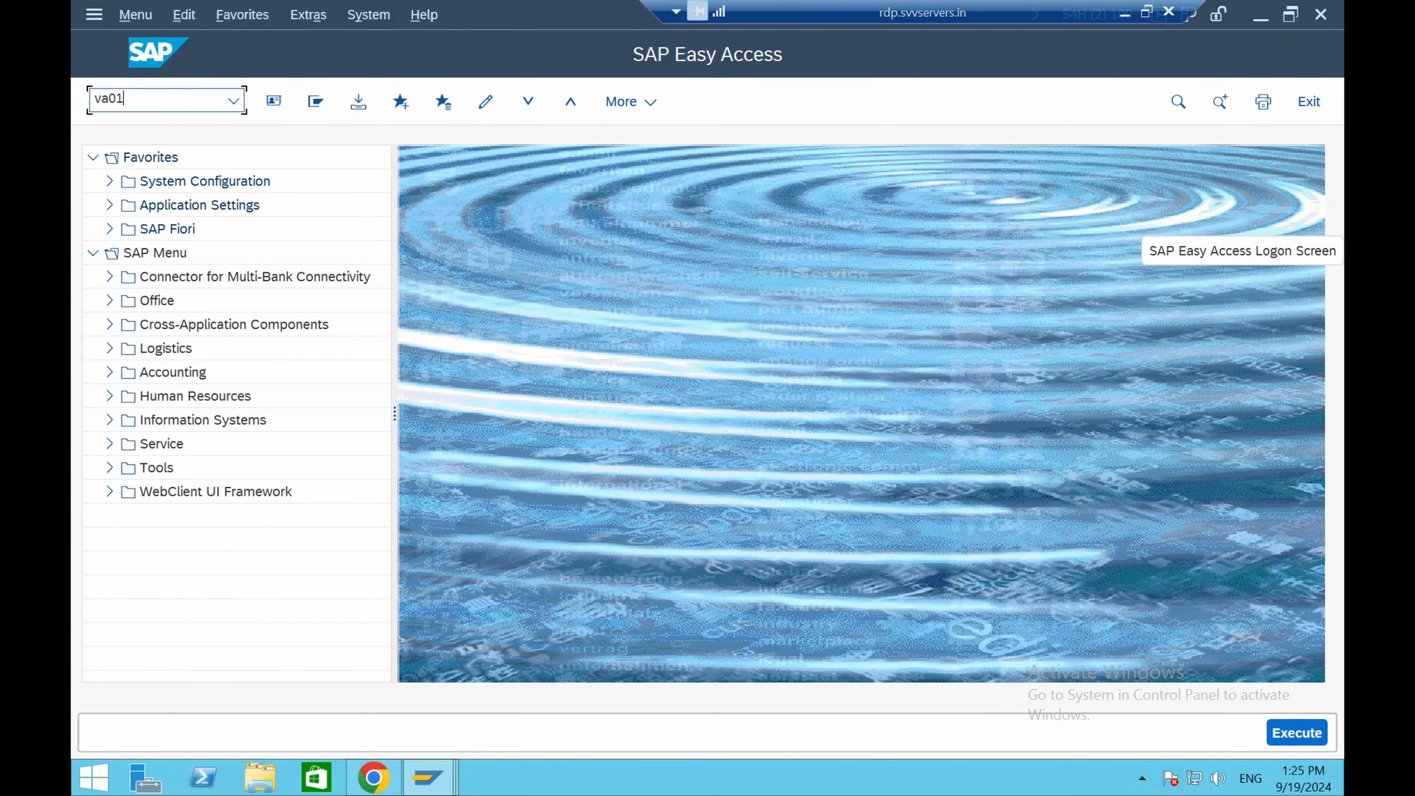
key("Return")
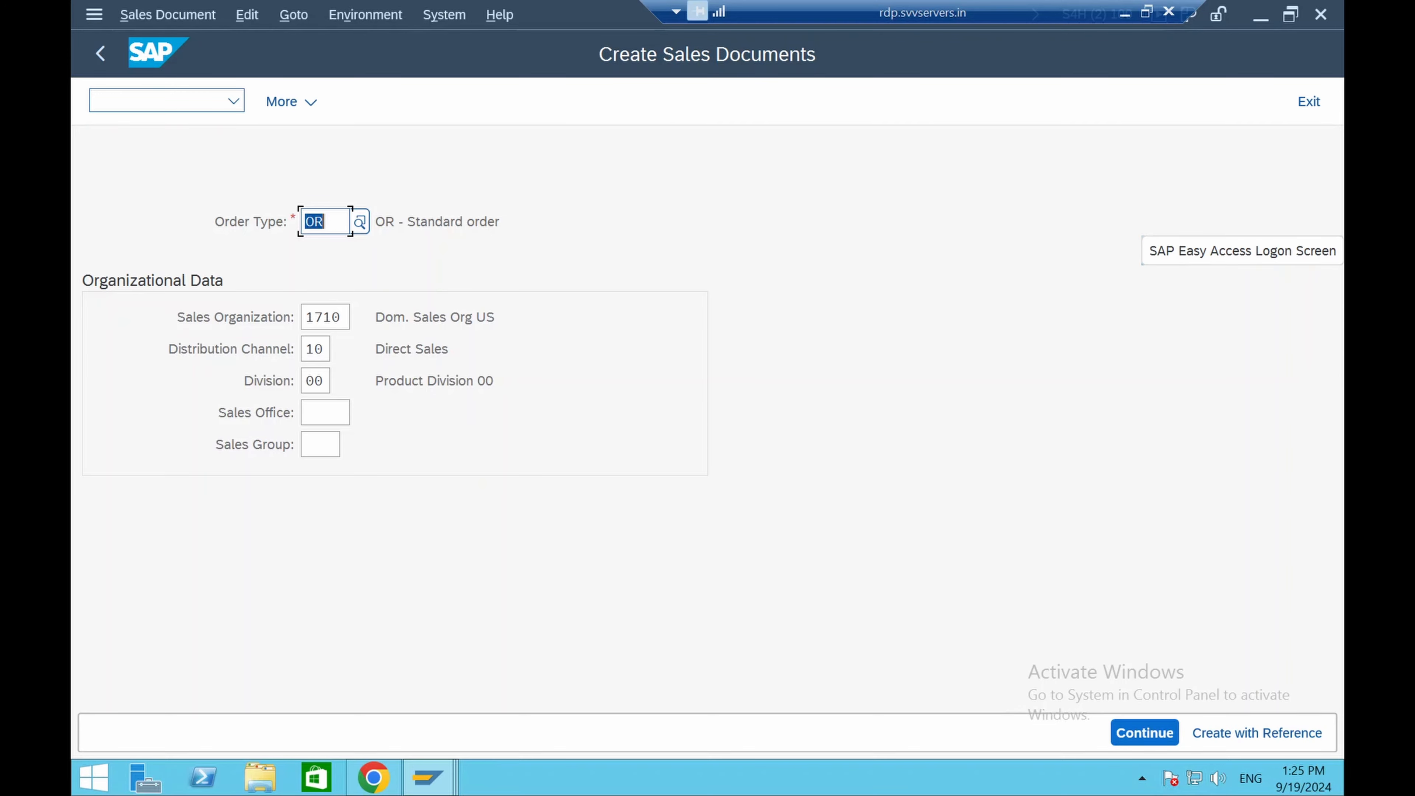
key("Return")
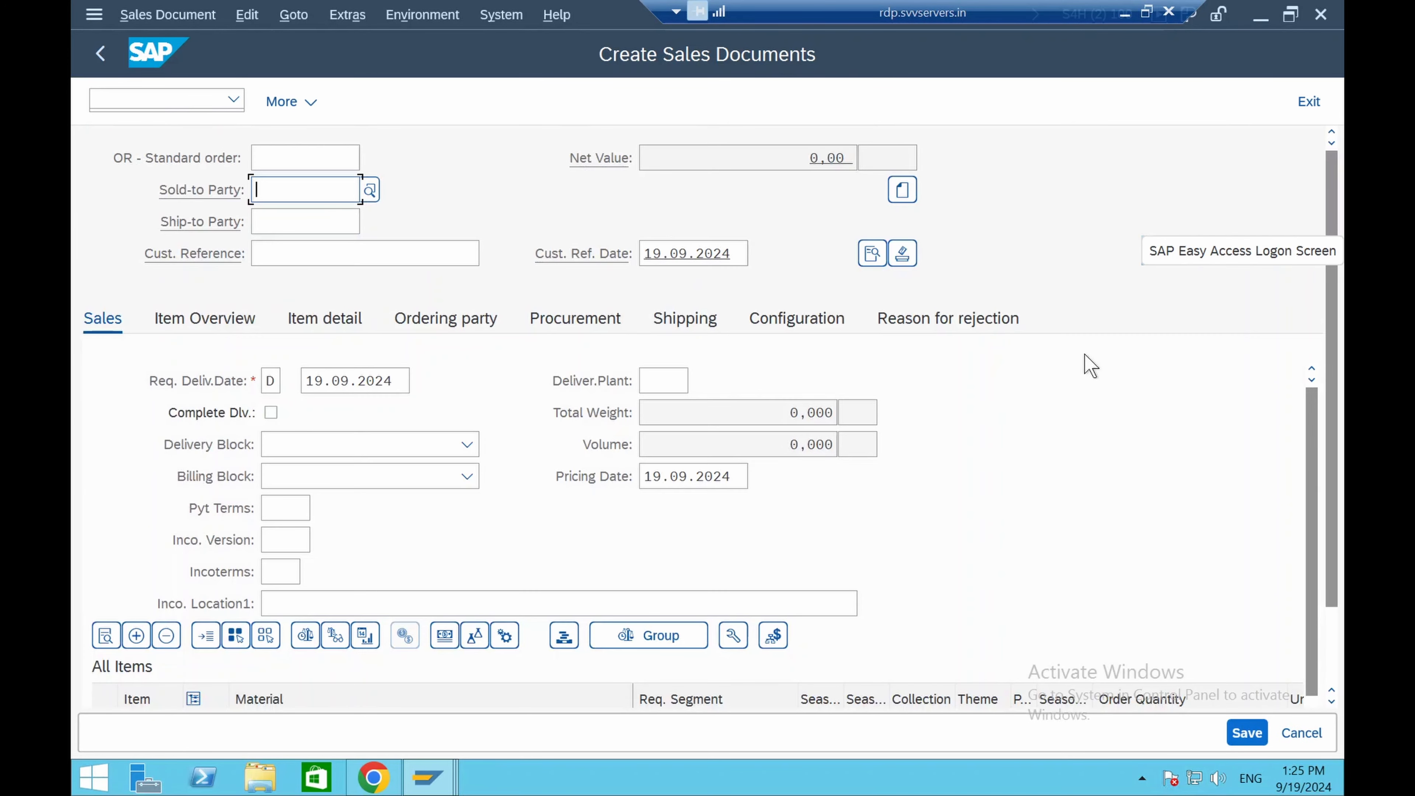
Fill in the sold-to party with the first suggested customer number, enter a previously used customer reference, and accept the order header data
left_click(267, 190)
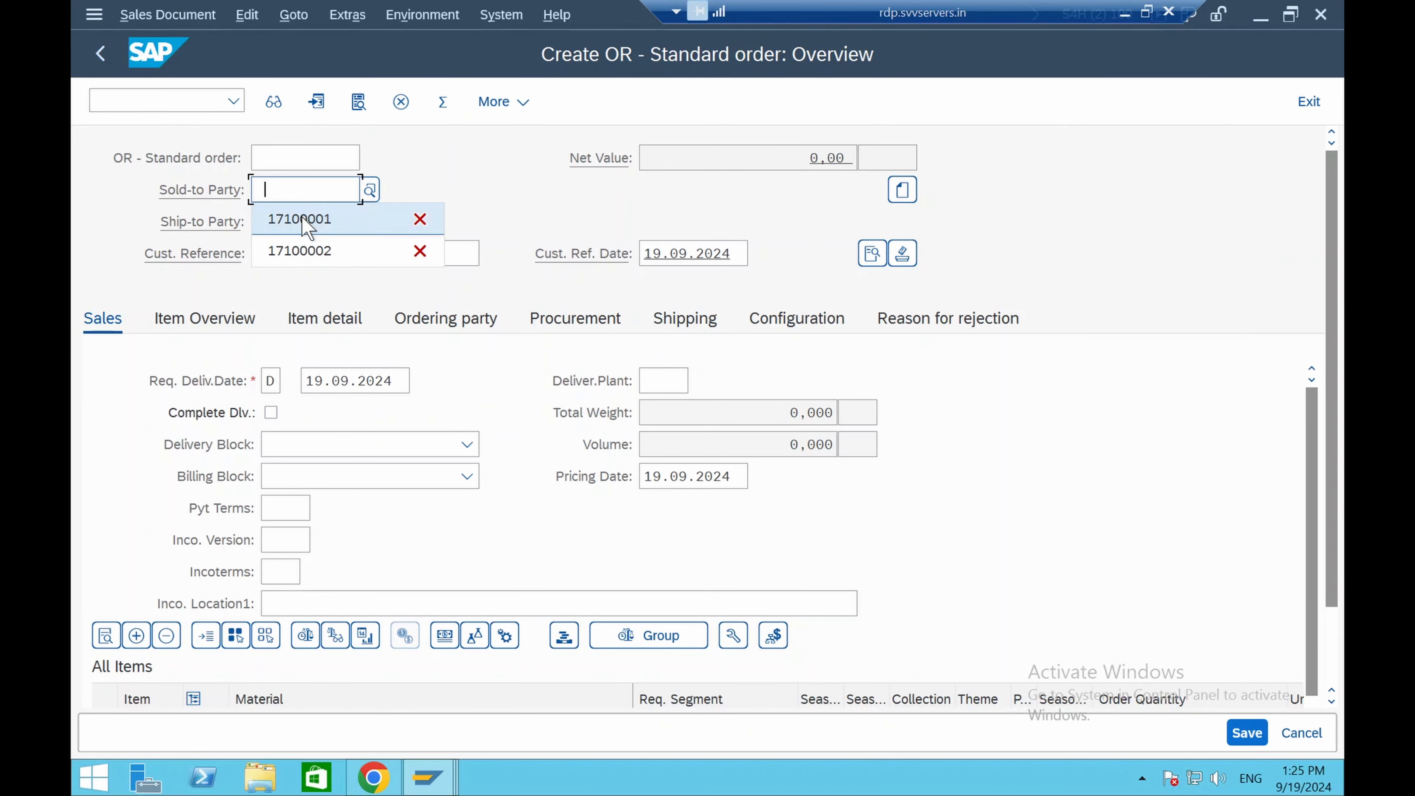
left_click(302, 220)
left_click(293, 253)
left_click(294, 284)
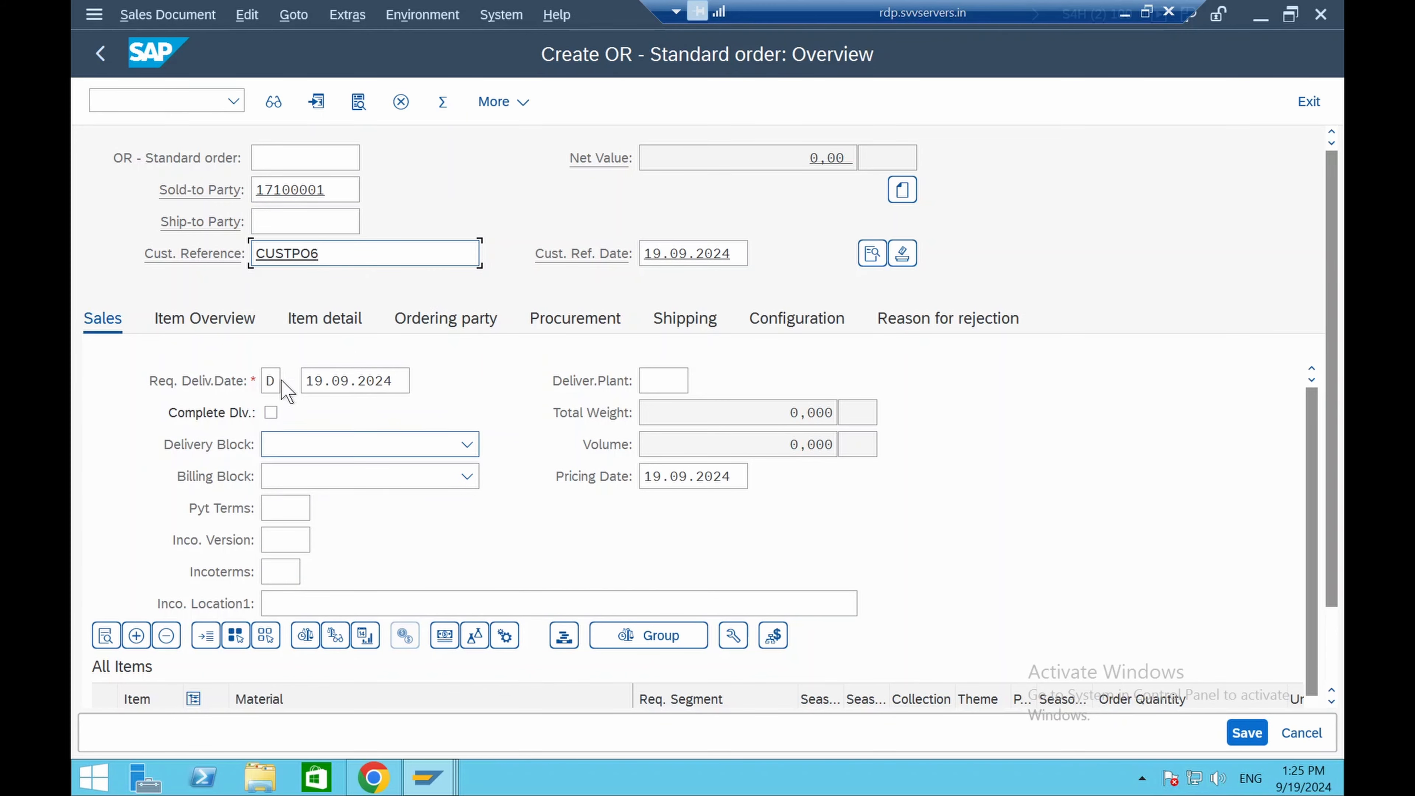
key("Return")
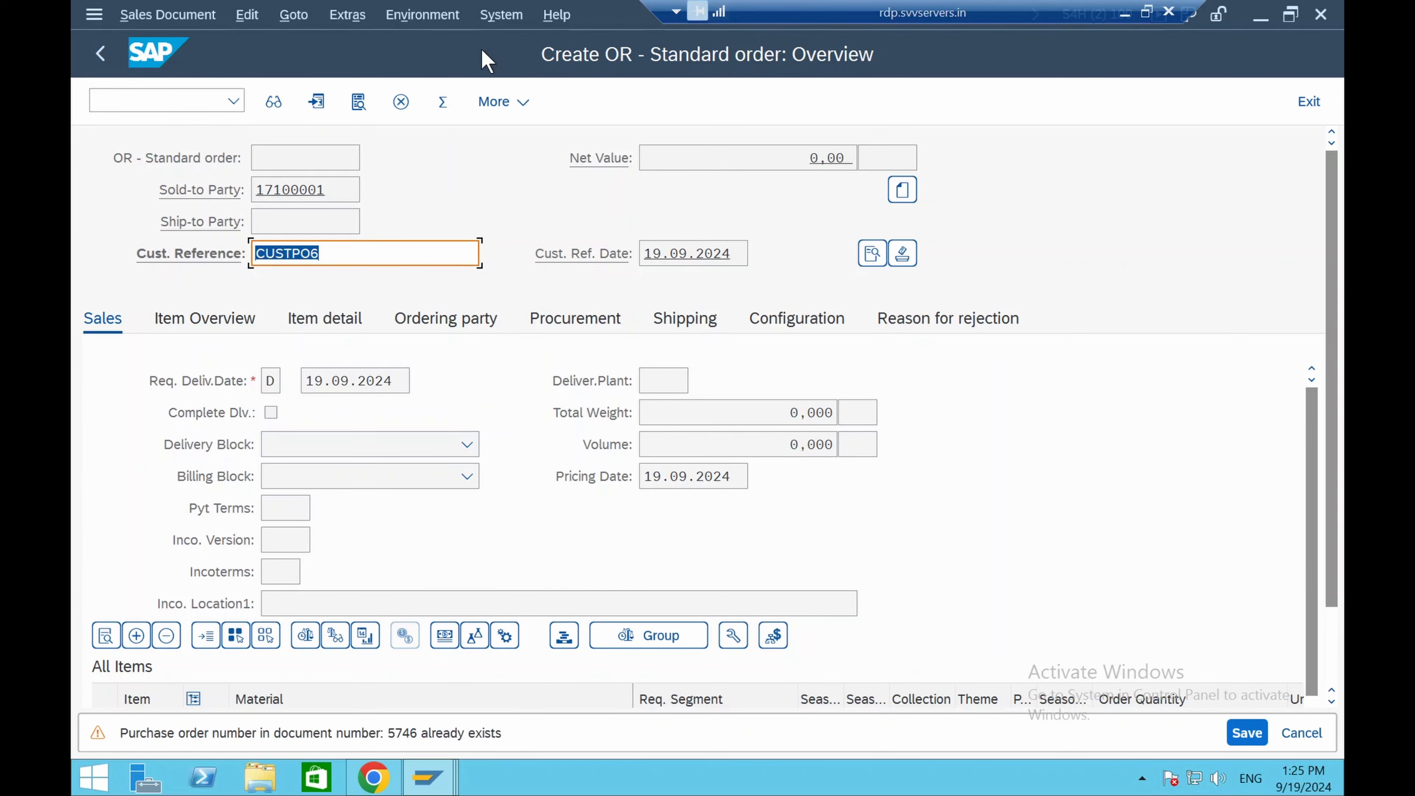
key("Return")
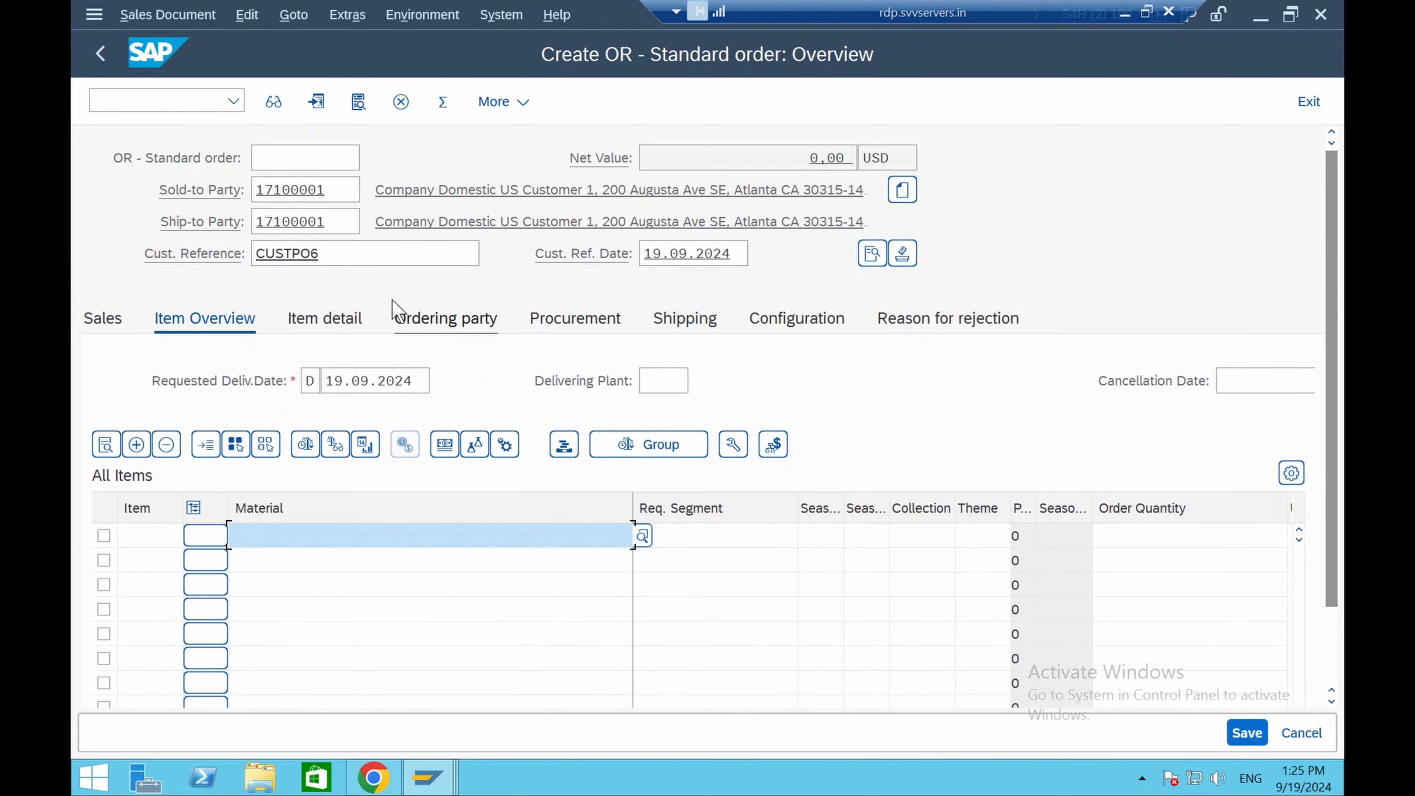
Add material FG111 with an order quantity of 10 as the first item and accept the bill of material message
left_click(345, 536)
left_click(298, 102)
left_click(1152, 542)
type("10")
key("Return")
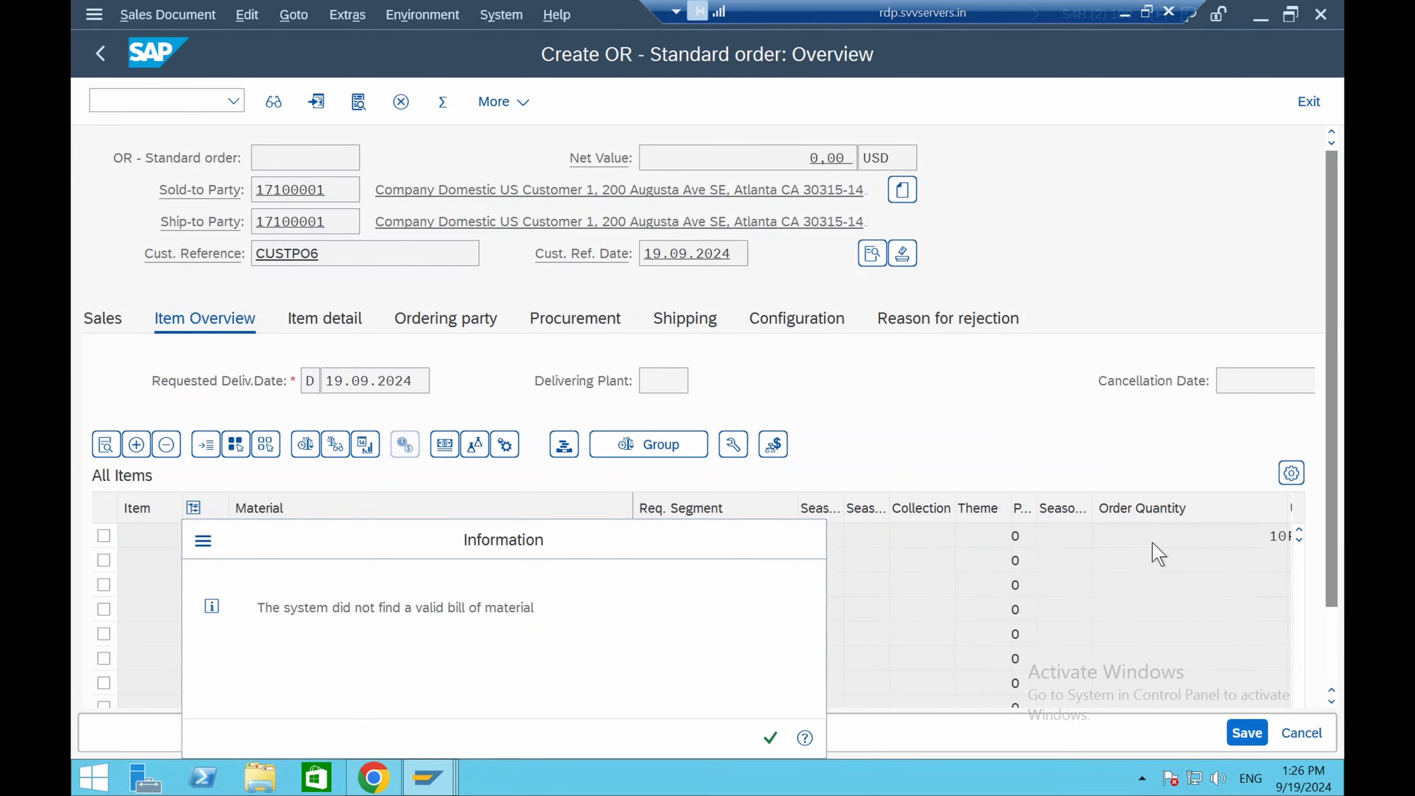
key("Return")
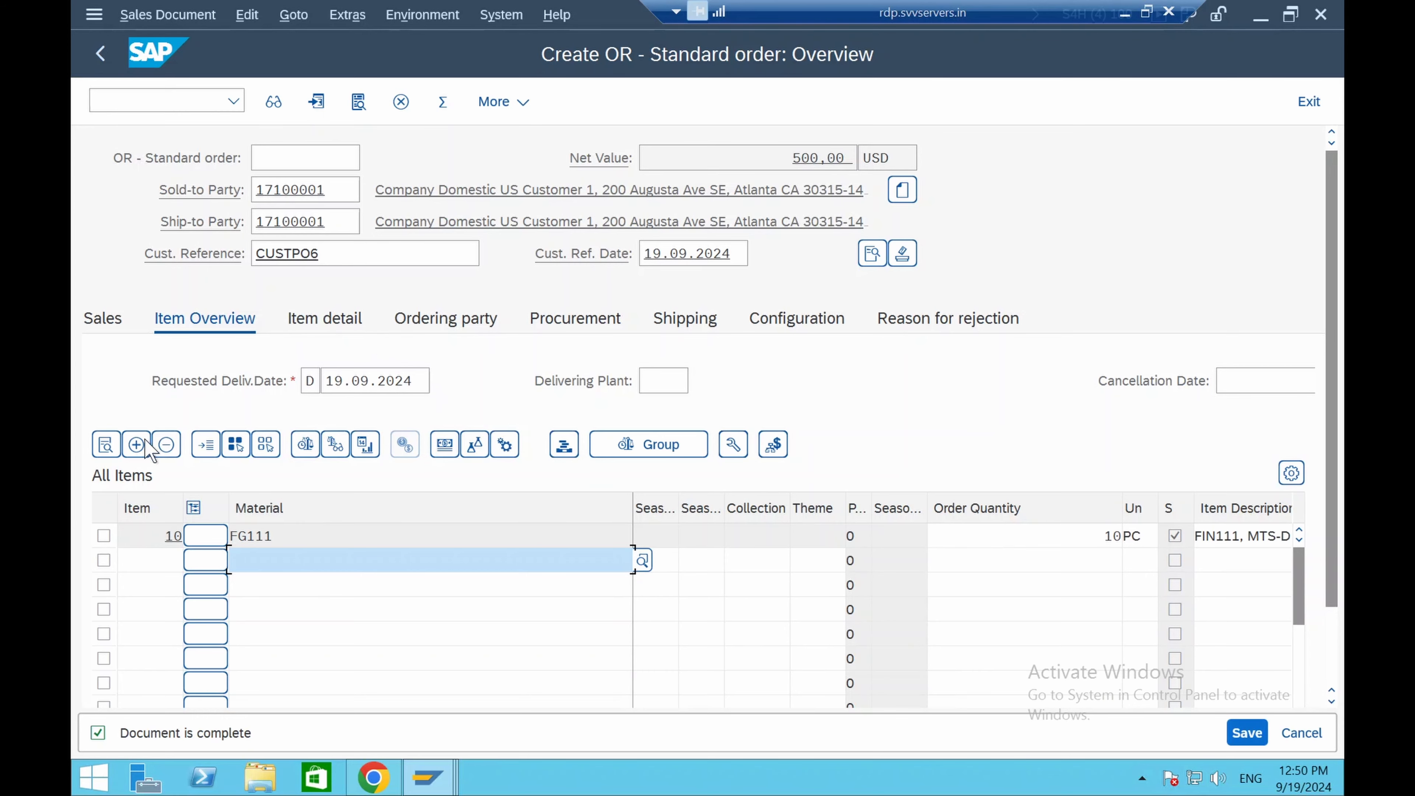
Examine the order's shipping overview, then the FG111 item's shipping data and its schedule line dates and confirmed quantities
left_click(706, 334)
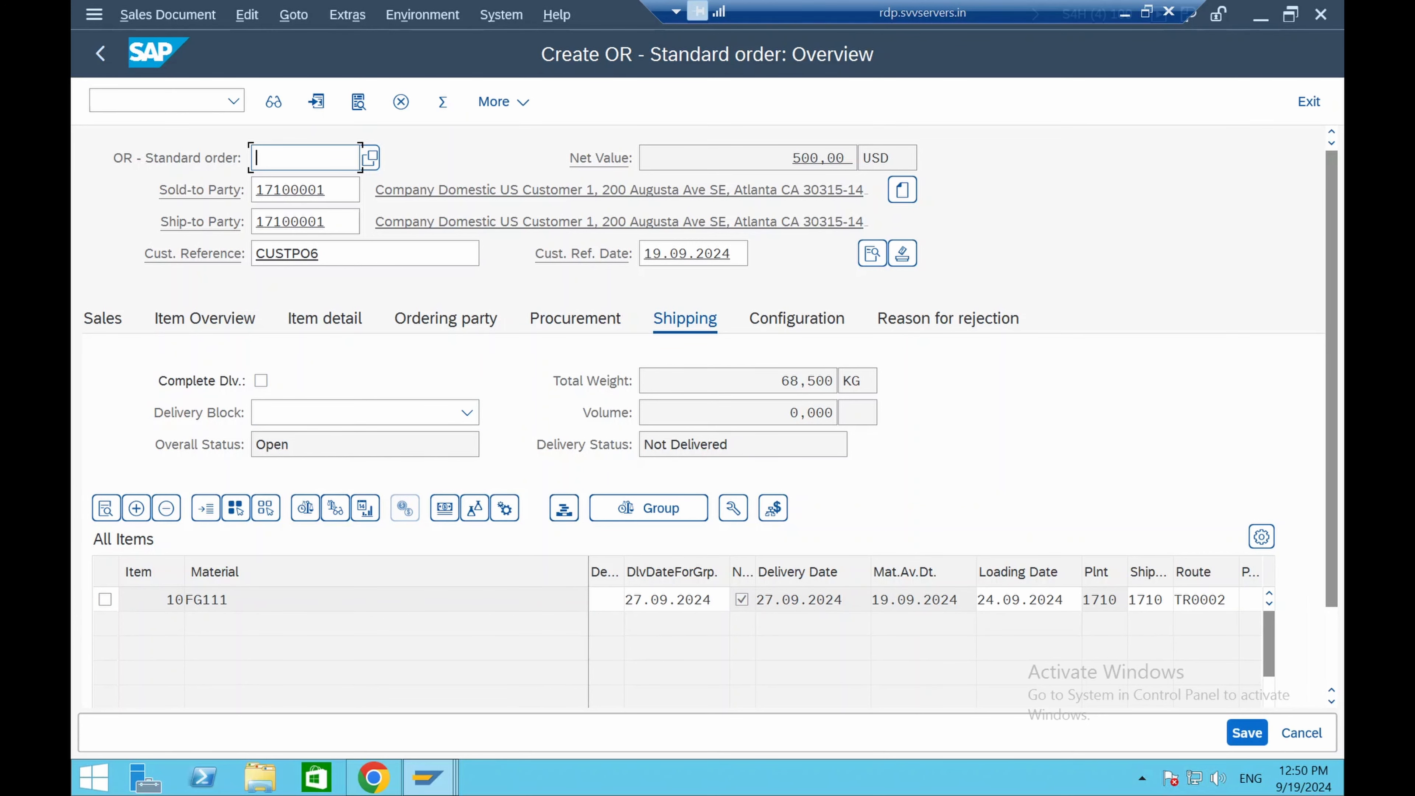
double_click(357, 600)
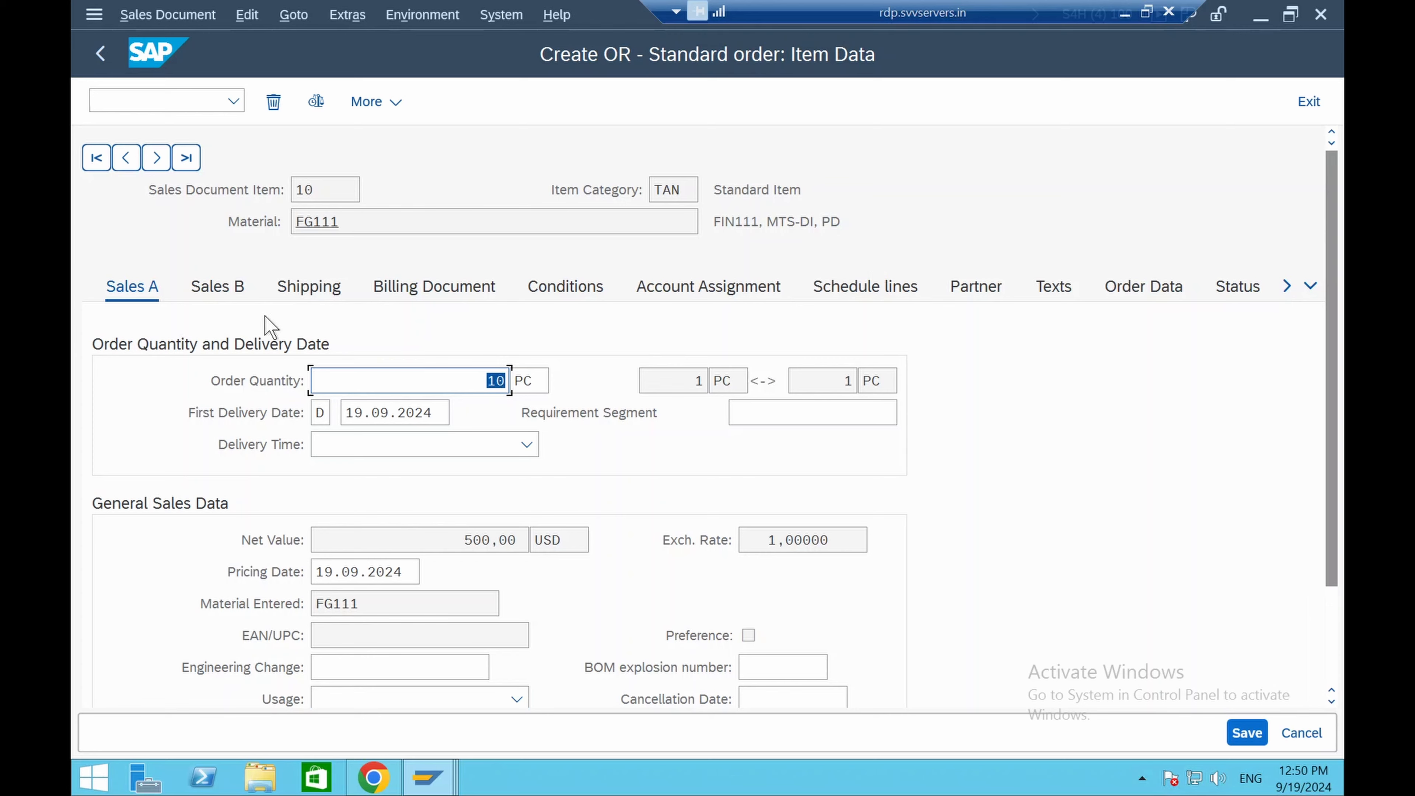
left_click(284, 294)
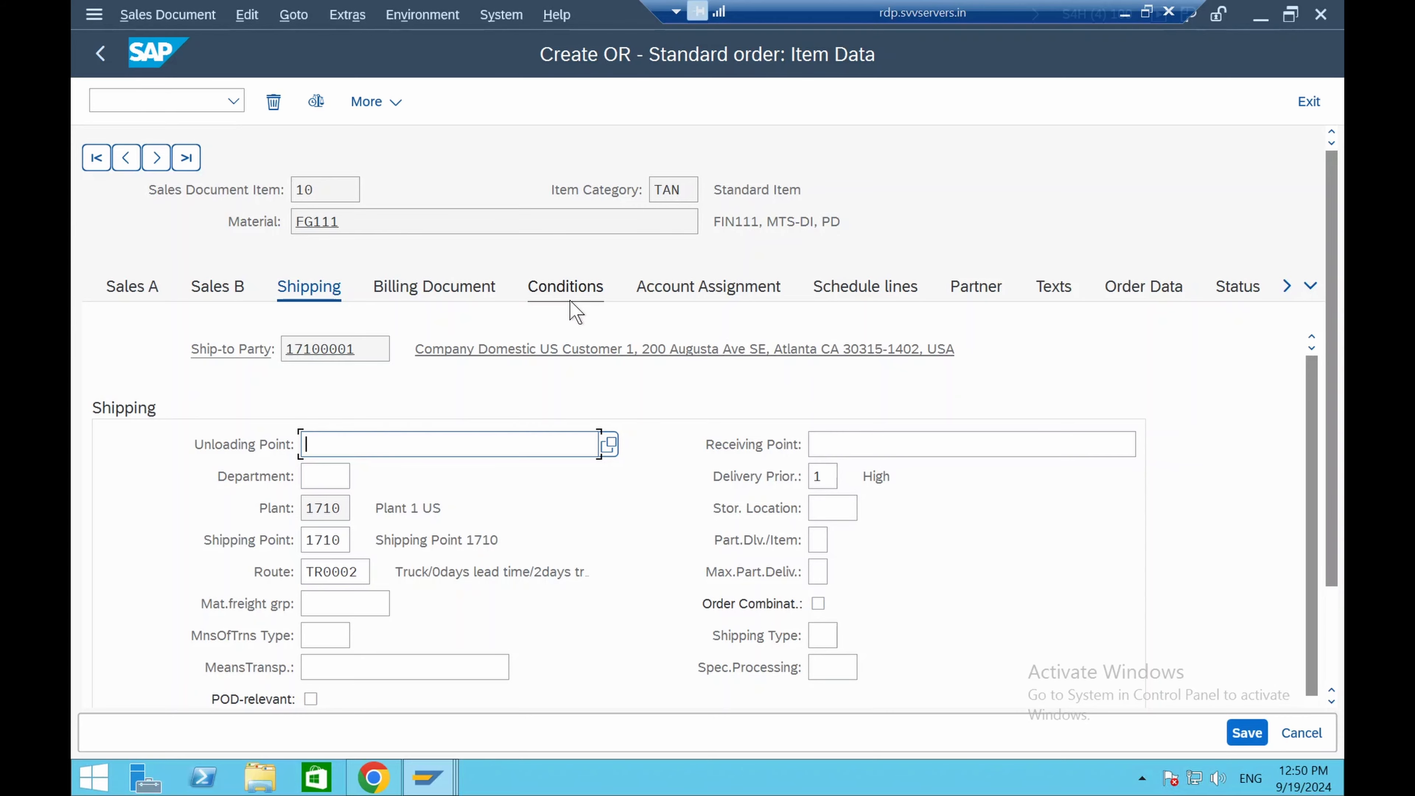
left_click(858, 301)
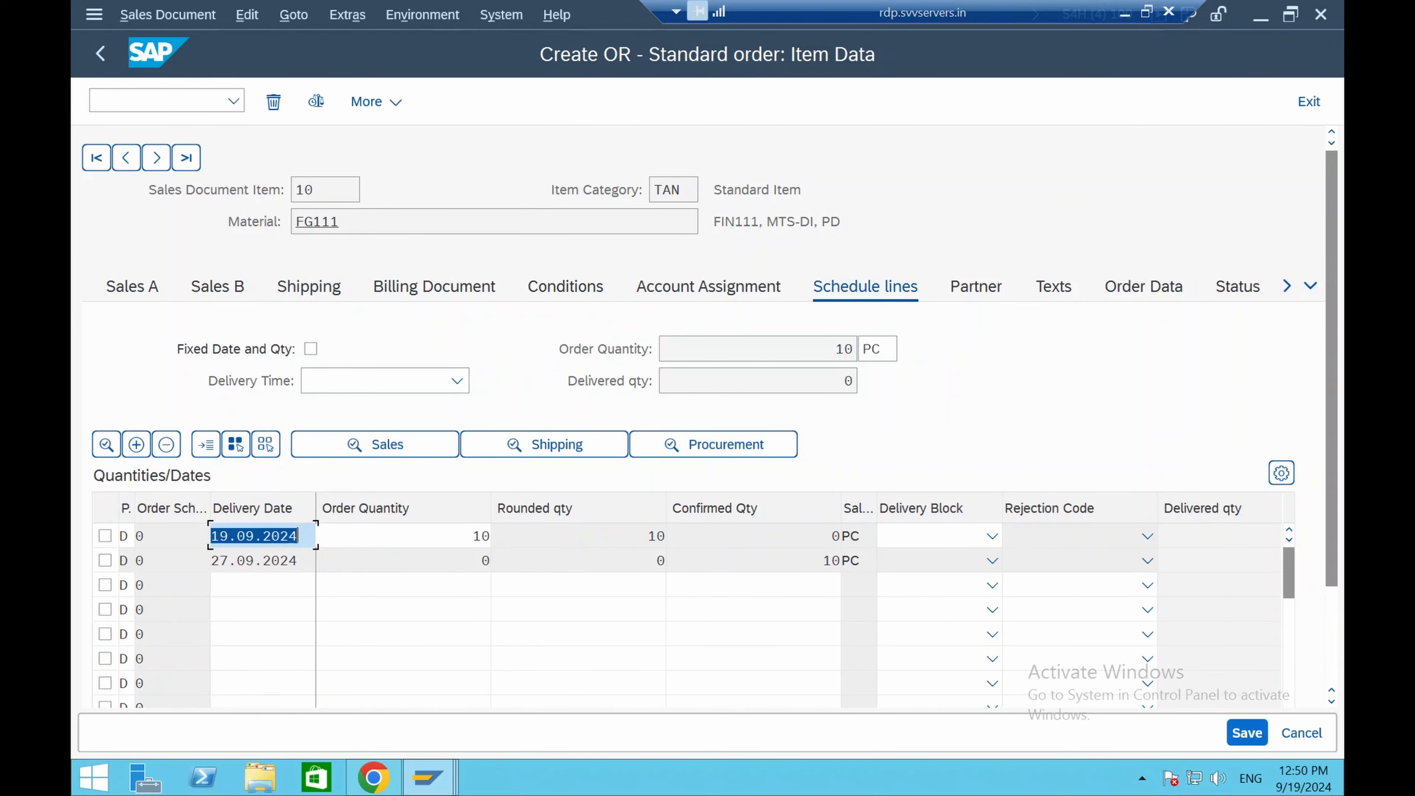
left_click(255, 536)
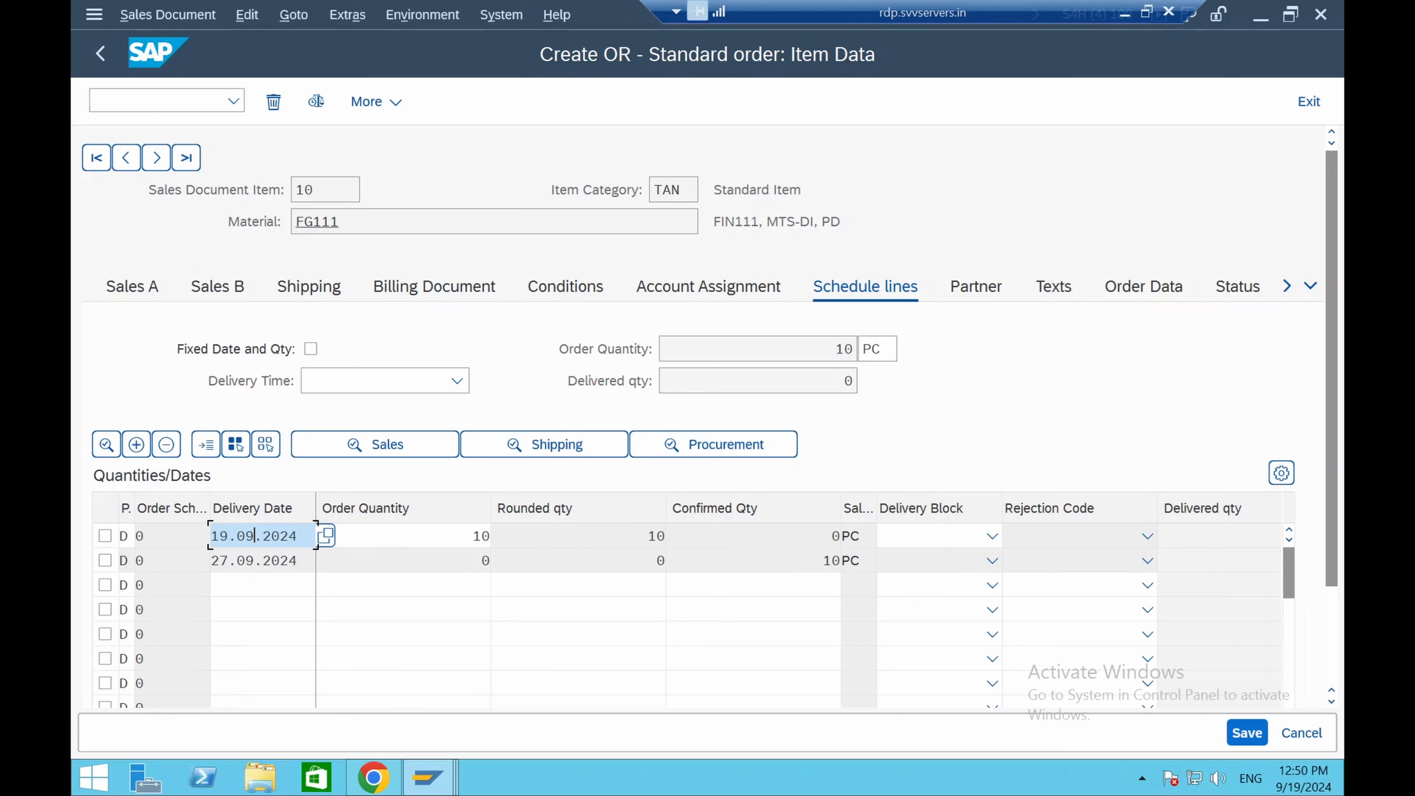
left_click_drag(219, 561, 280, 561)
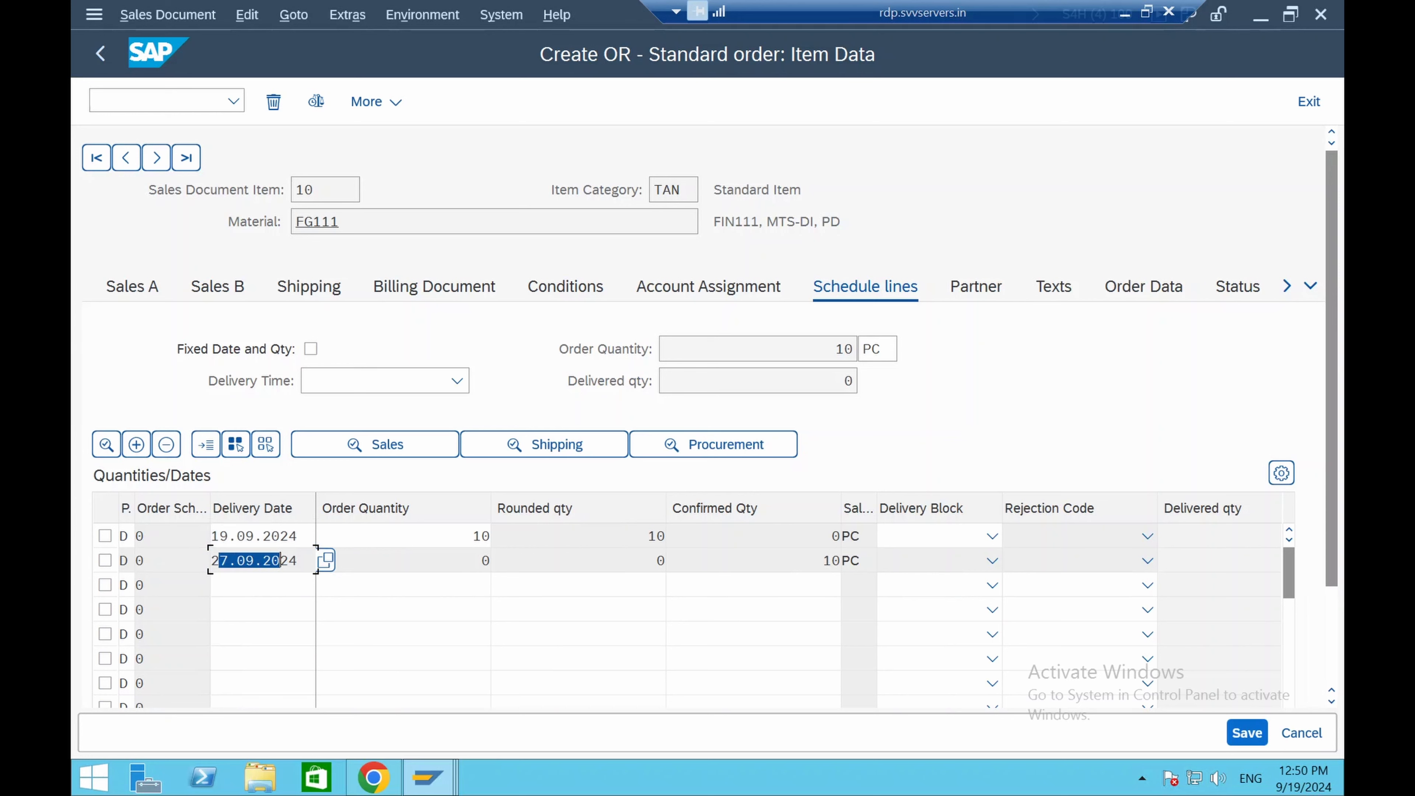
left_click_drag(823, 561, 840, 561)
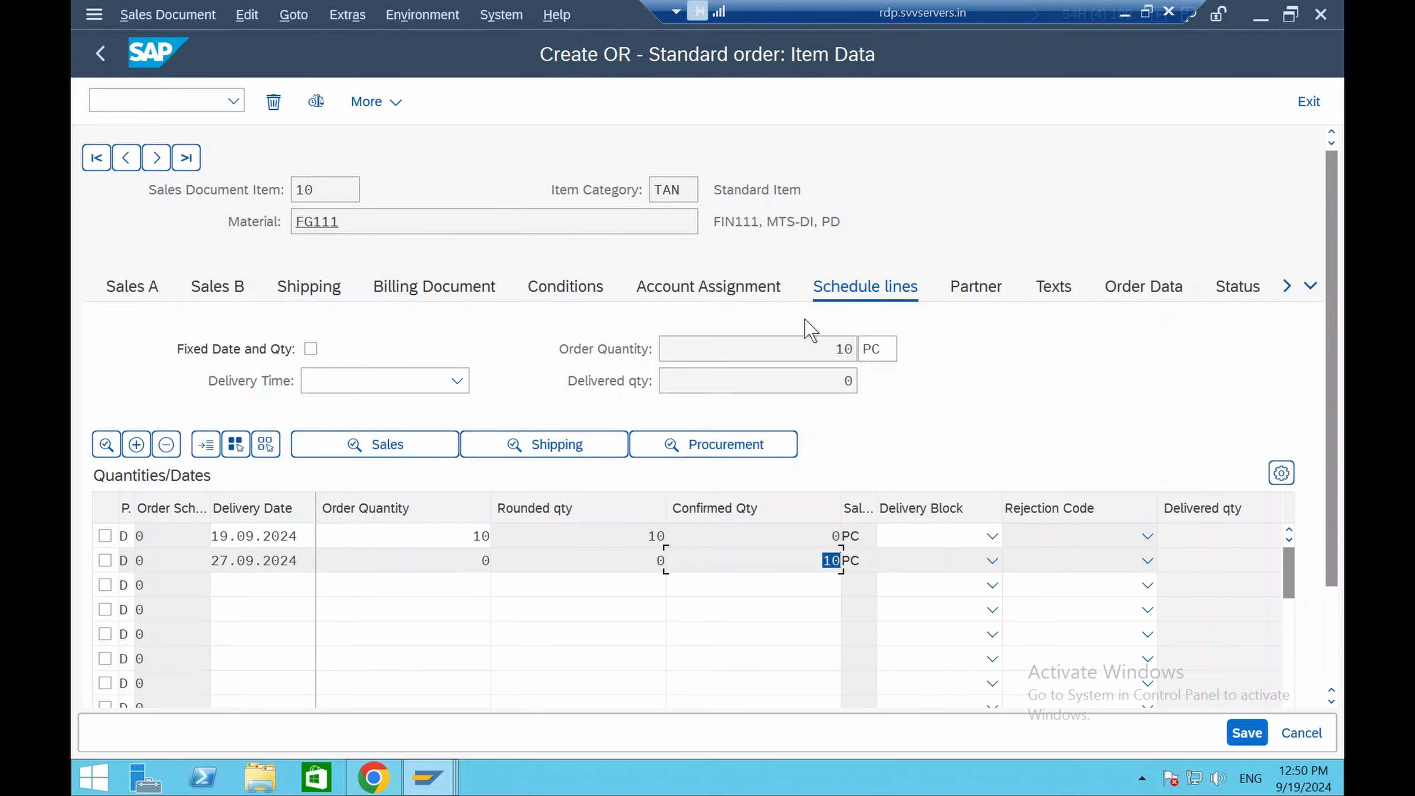
Examine the item's pricing conditions, including internal price and profit margin, and check its partner functions and processing status
left_click(591, 304)
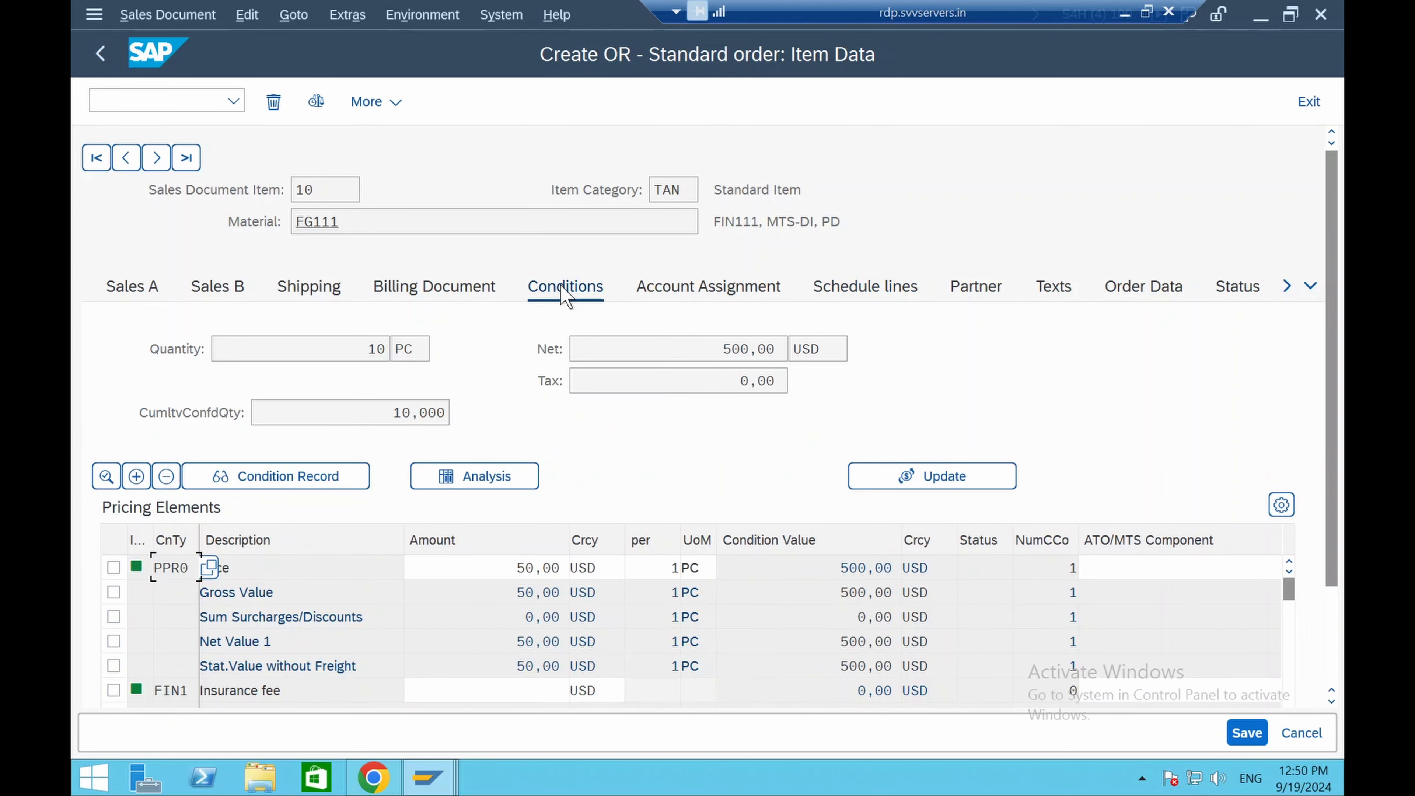
scroll(476, 409, "down", 3)
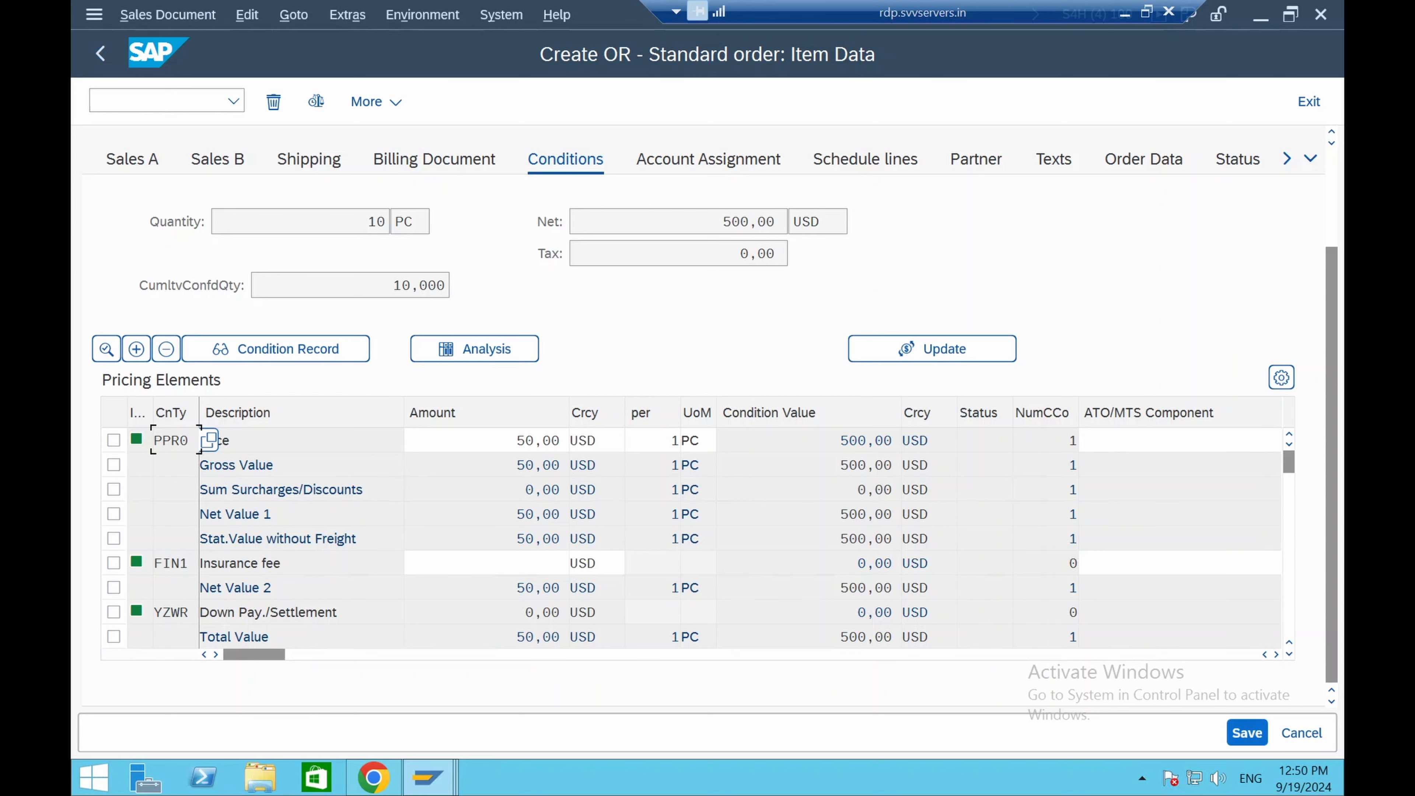
double_click(866, 440)
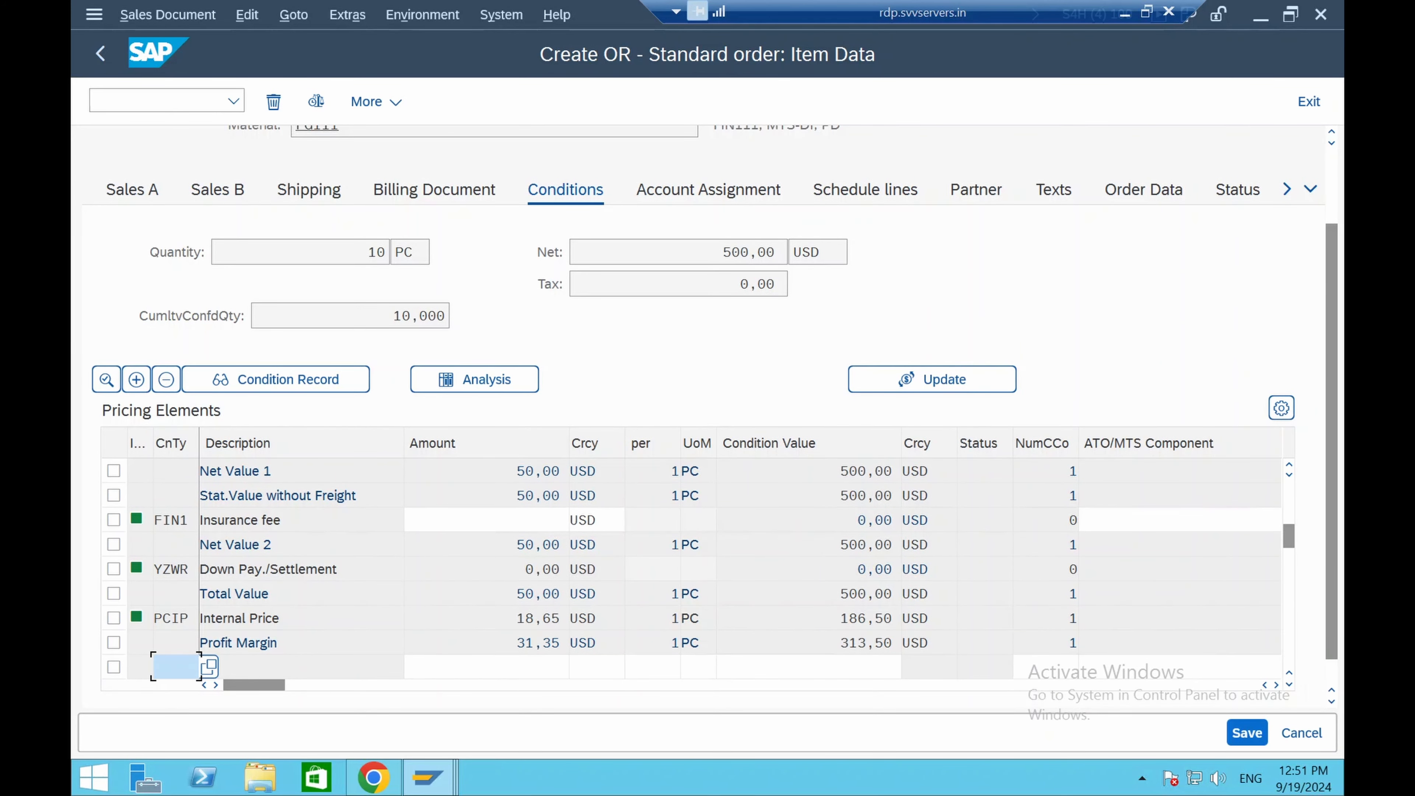
left_click_drag(515, 618, 553, 617)
left_click(843, 618)
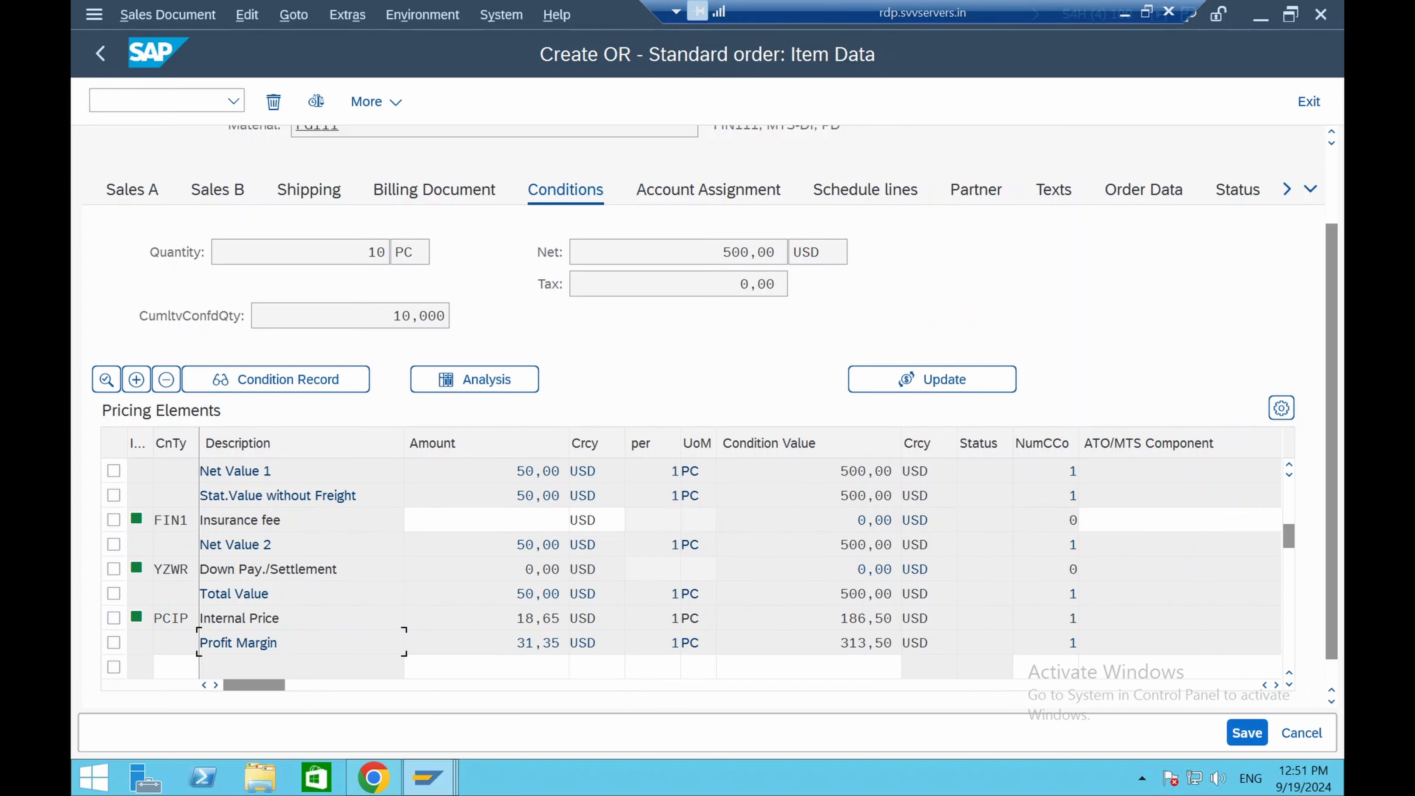
left_click(981, 189)
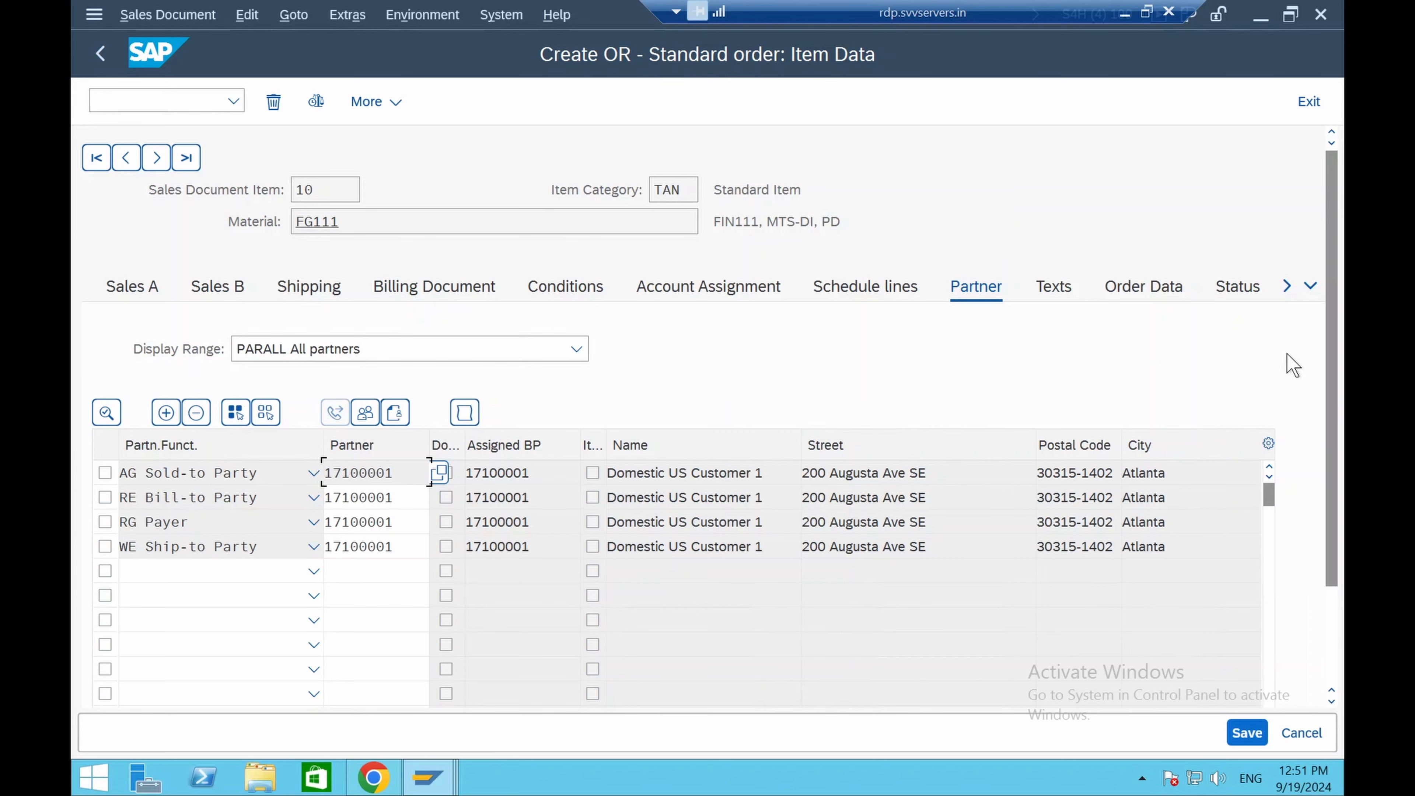
left_click(1232, 301)
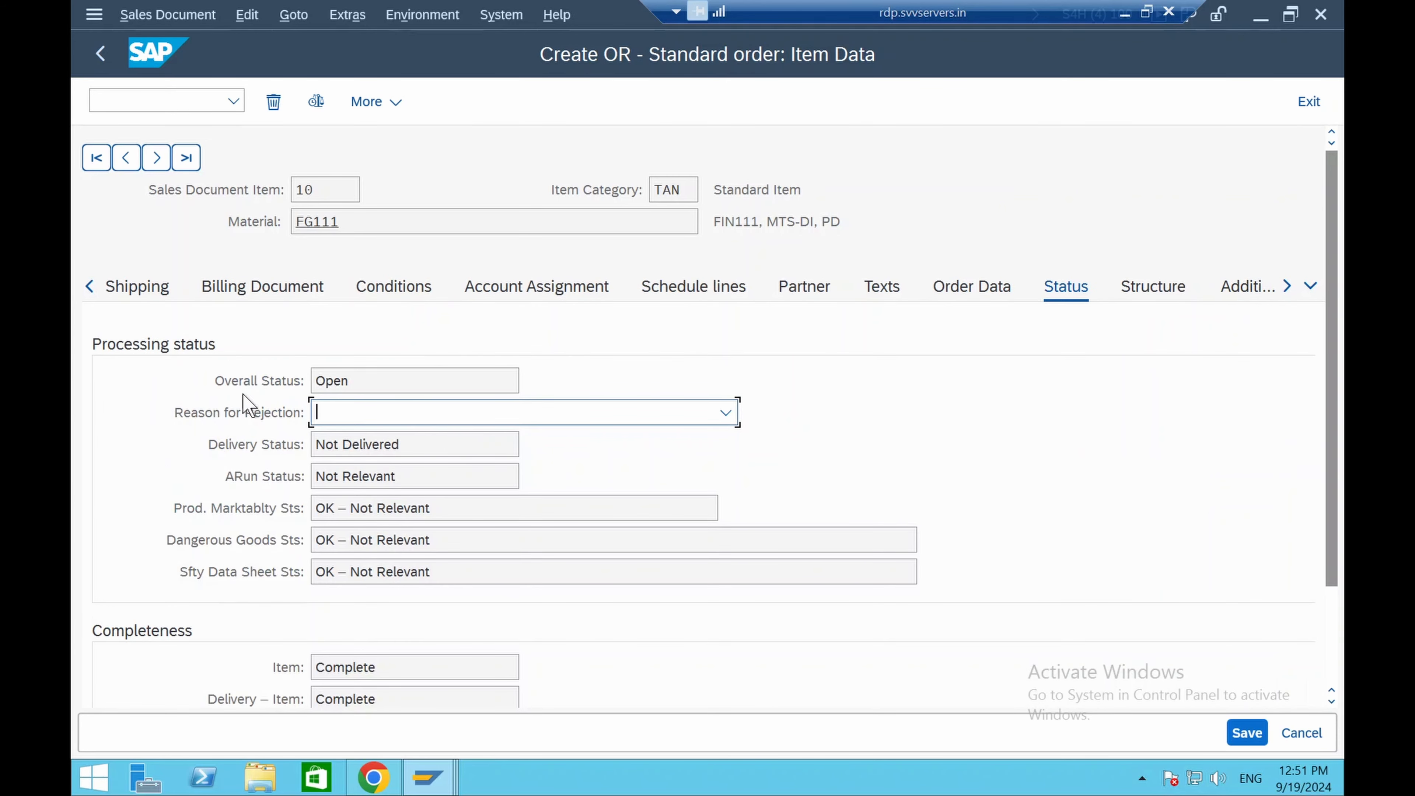
Save the sales order and reopen it in change mode
left_click(1246, 732)
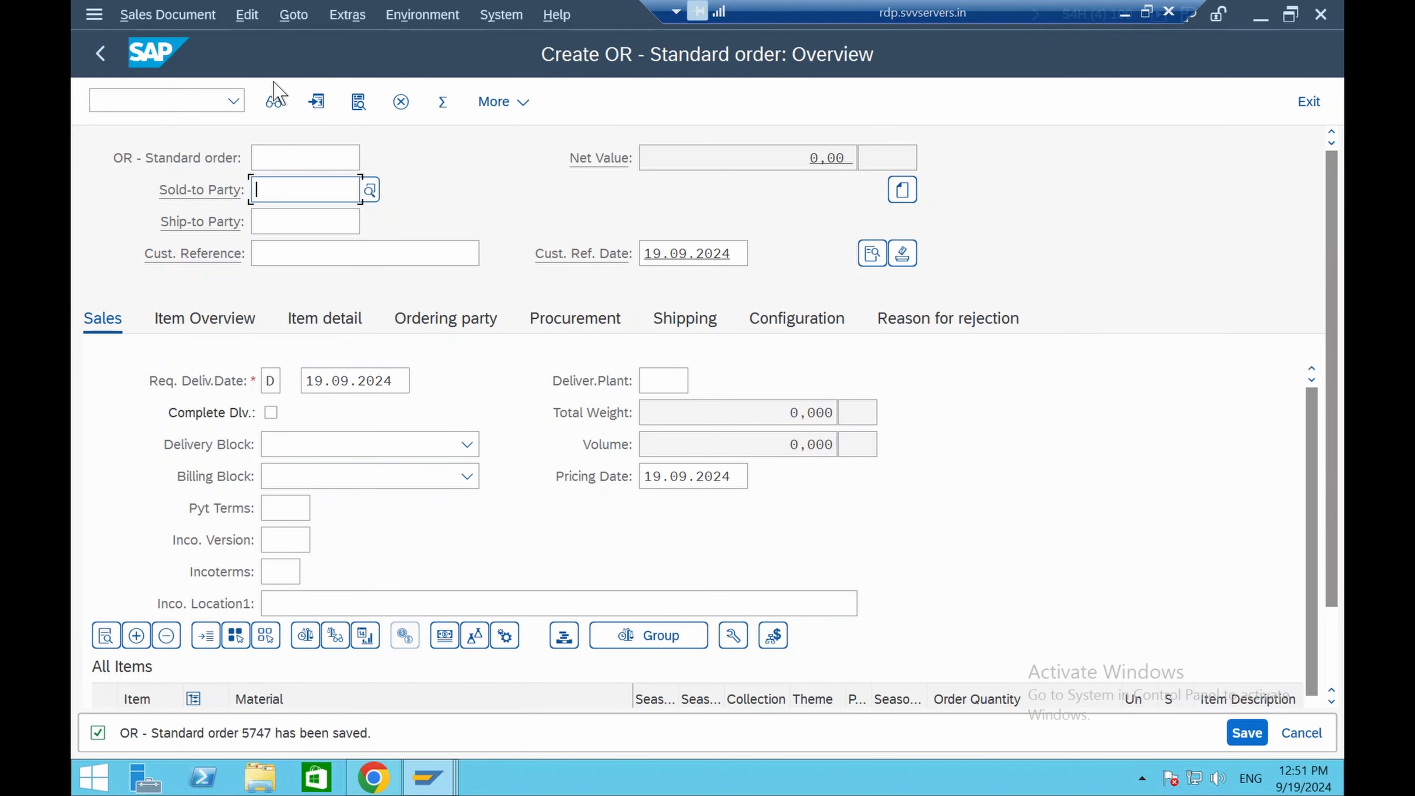
left_click(139, 97)
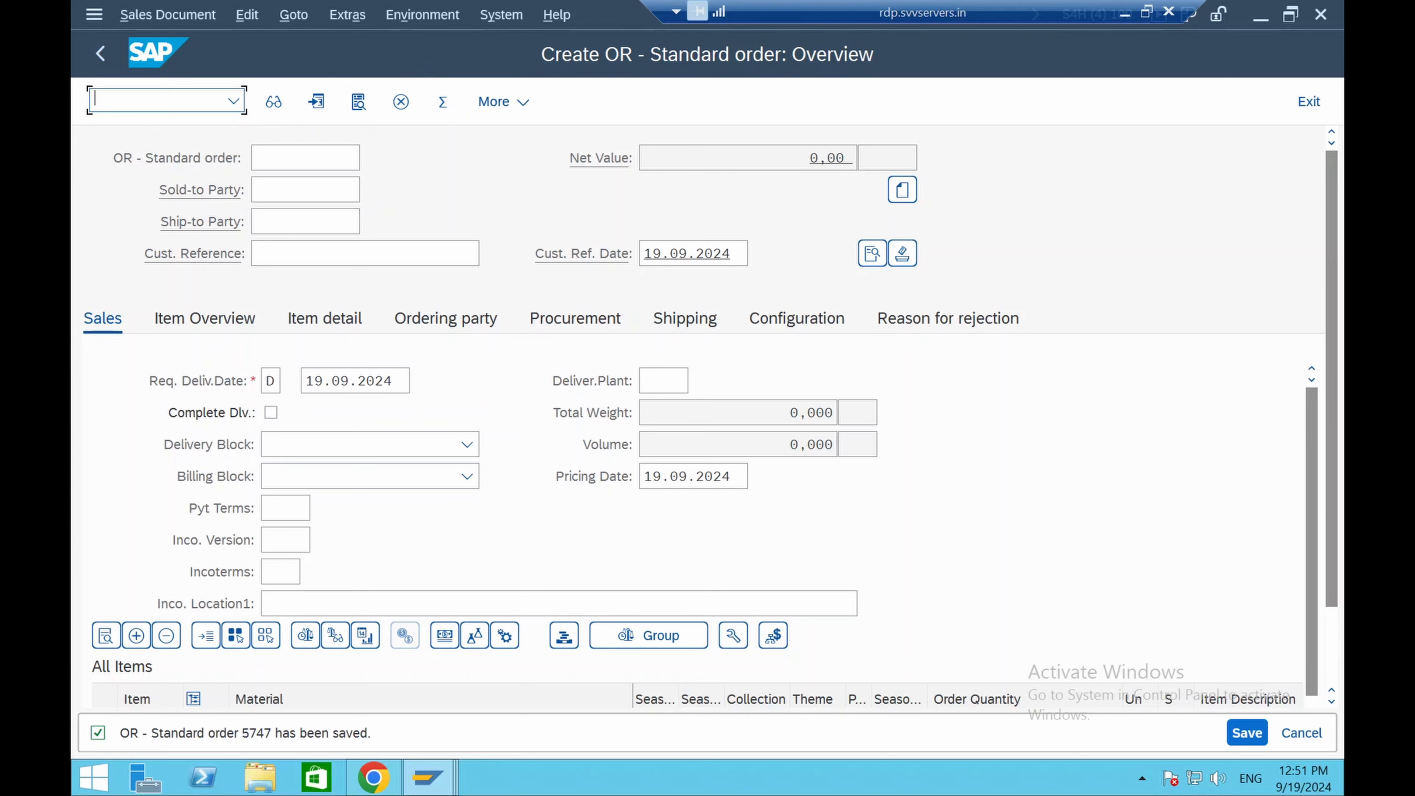
left_click(173, 16)
left_click(168, 102)
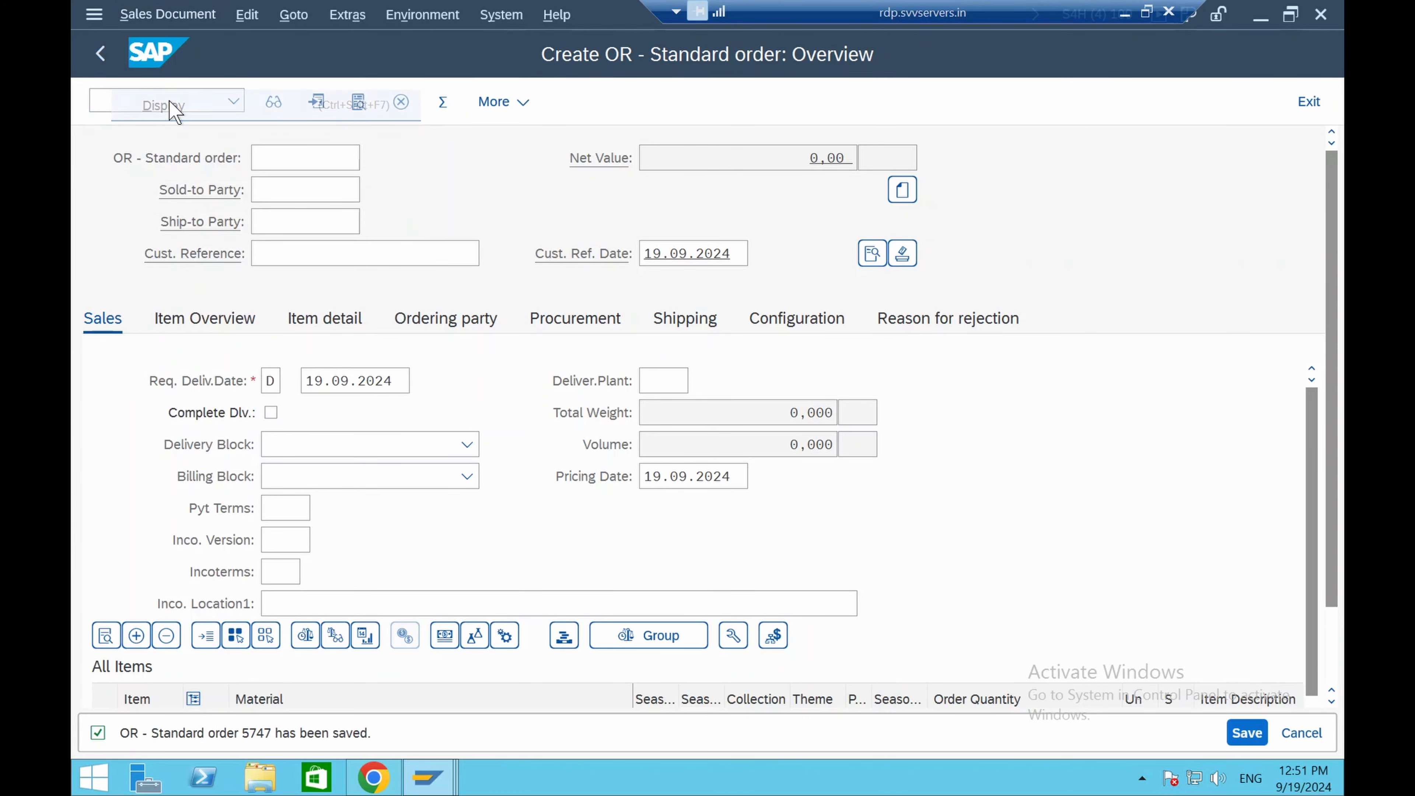
left_click(168, 14)
left_click(167, 66)
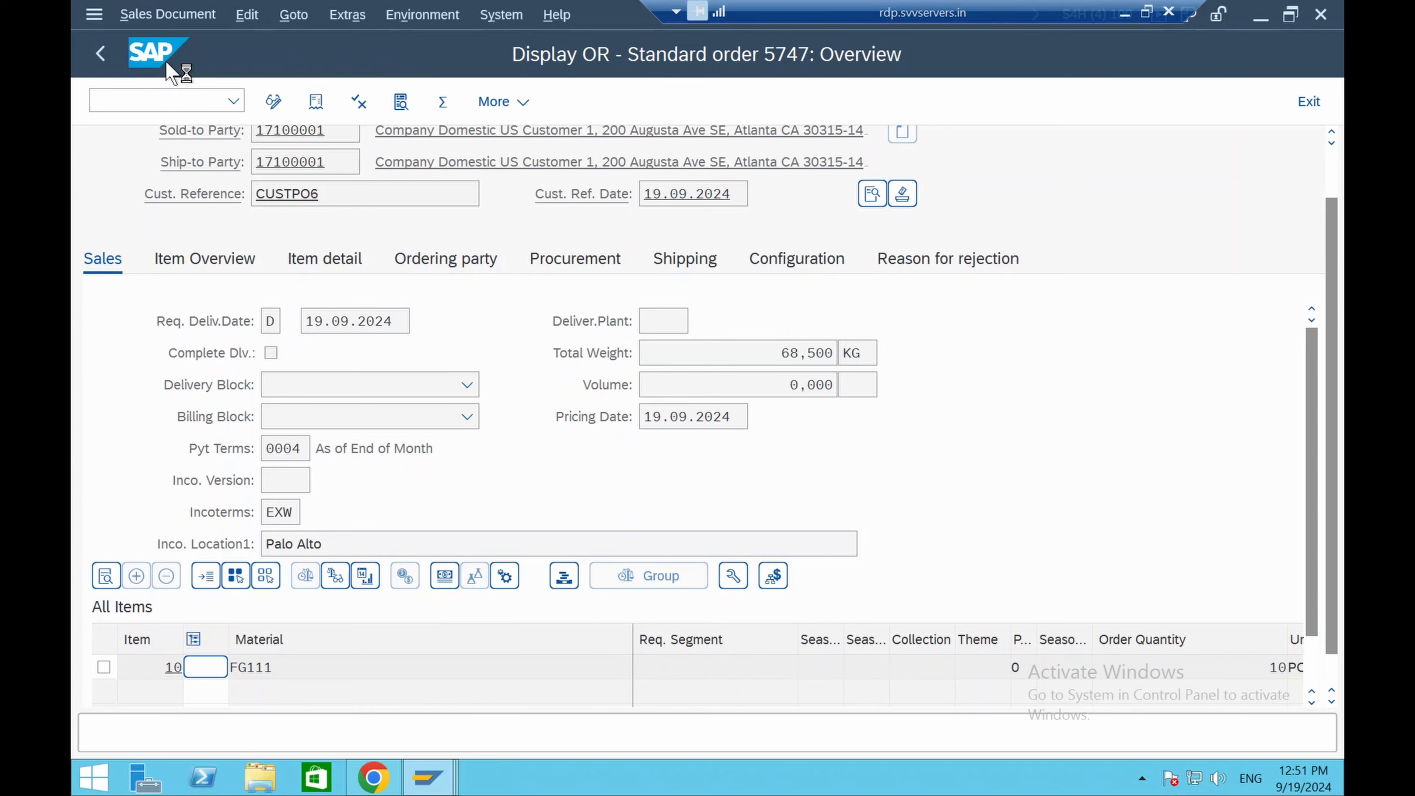
Create an outbound delivery from the sales order with a picked quantity of 10 and save it
left_click(168, 14)
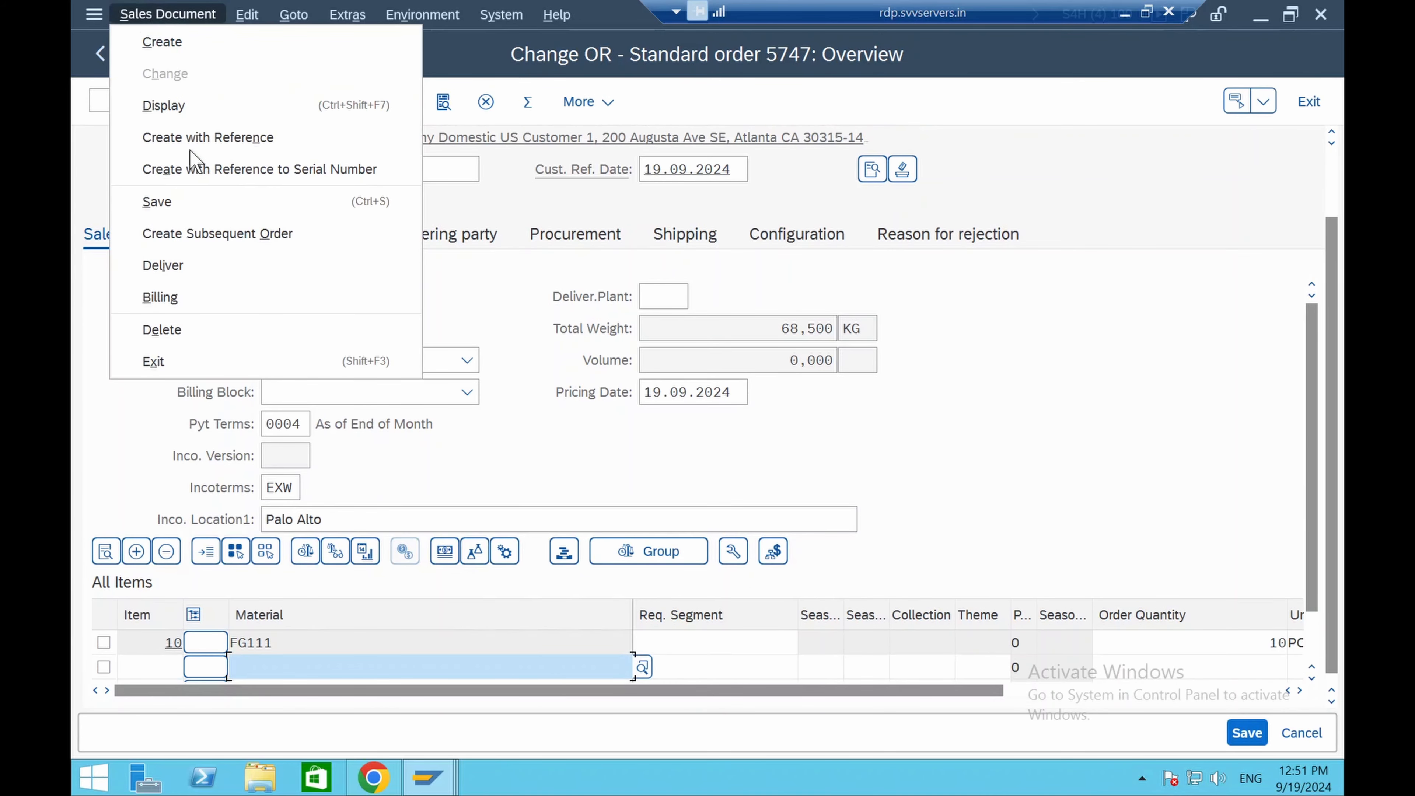
left_click(184, 273)
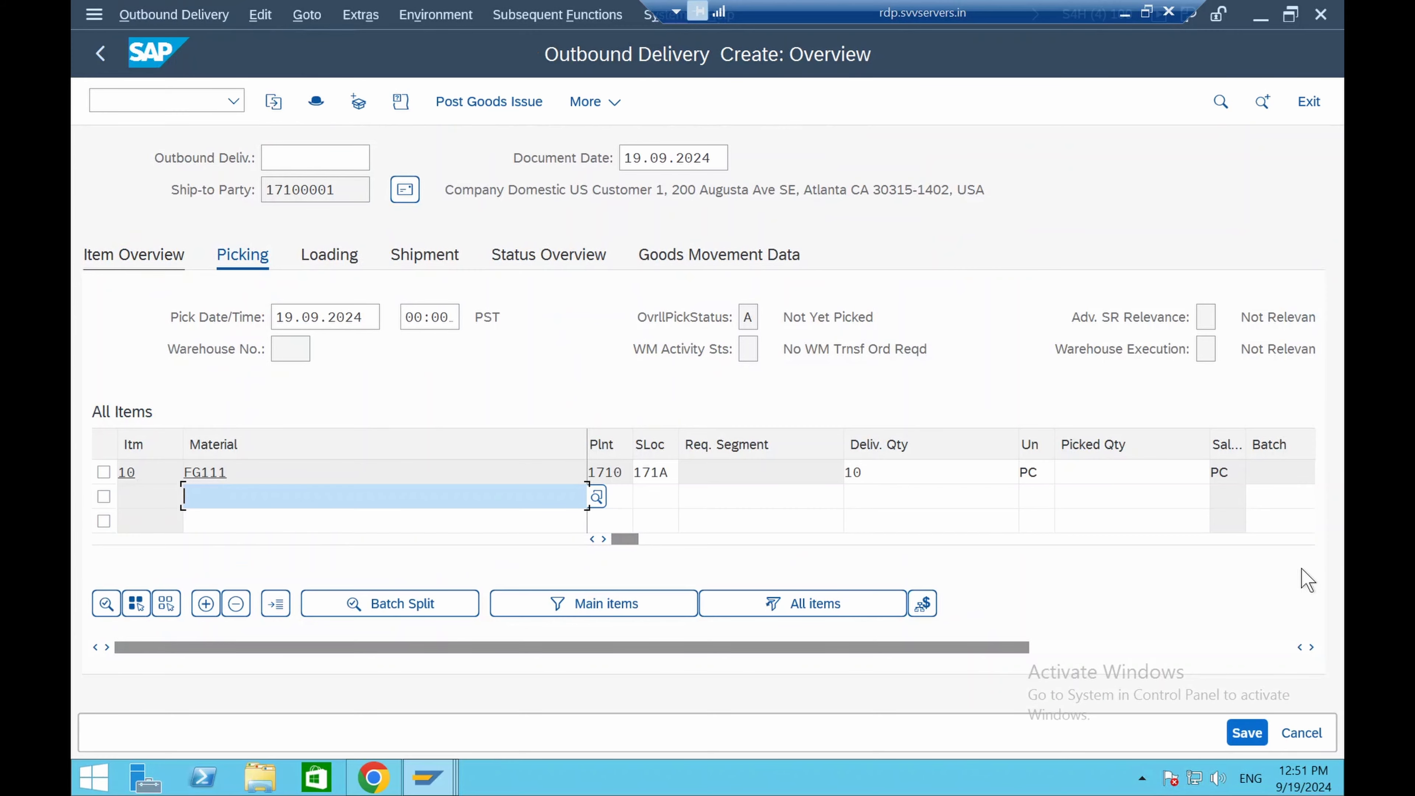
left_click(1130, 471)
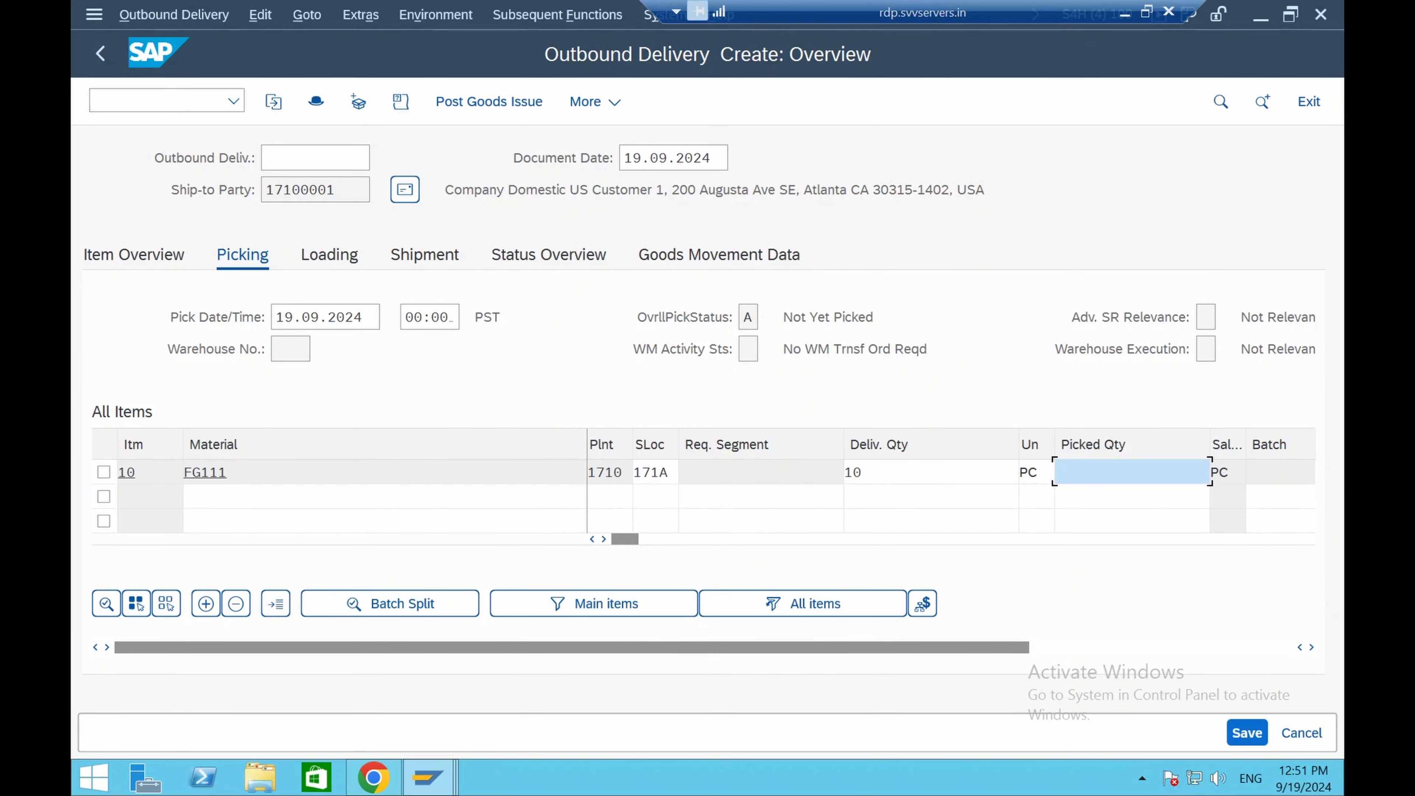
key("Return")
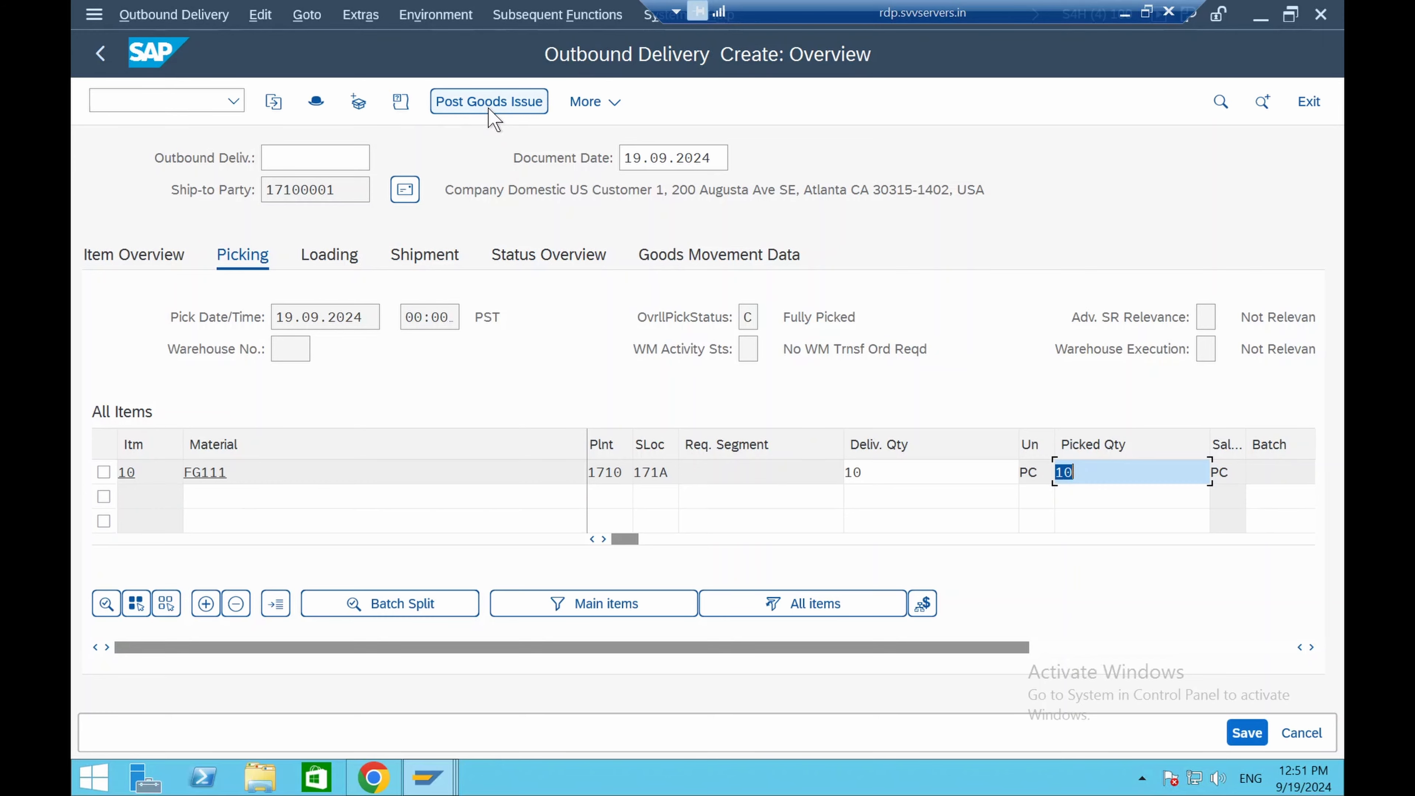
left_click(1246, 732)
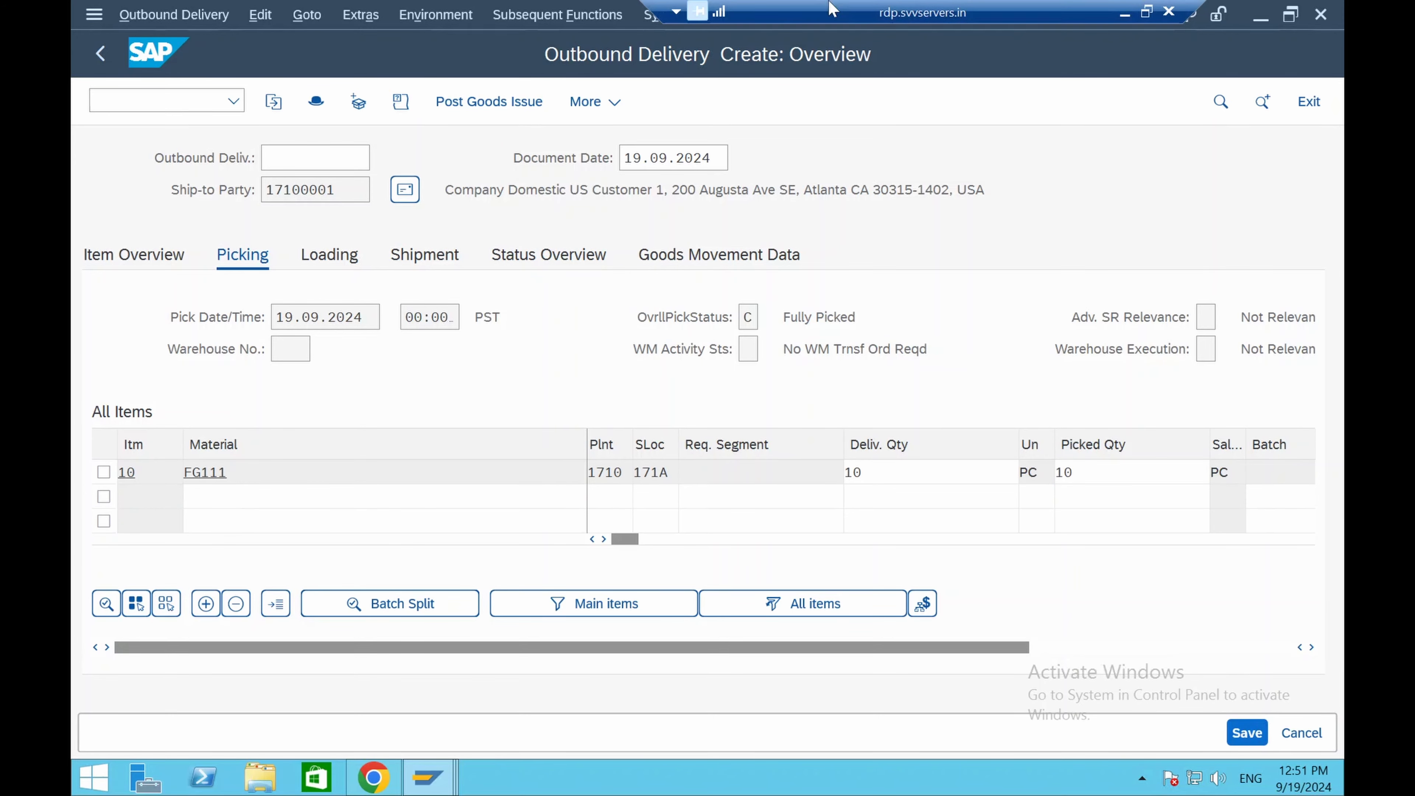
Open the saved outbound delivery for changing and post its goods issue
left_click(179, 16)
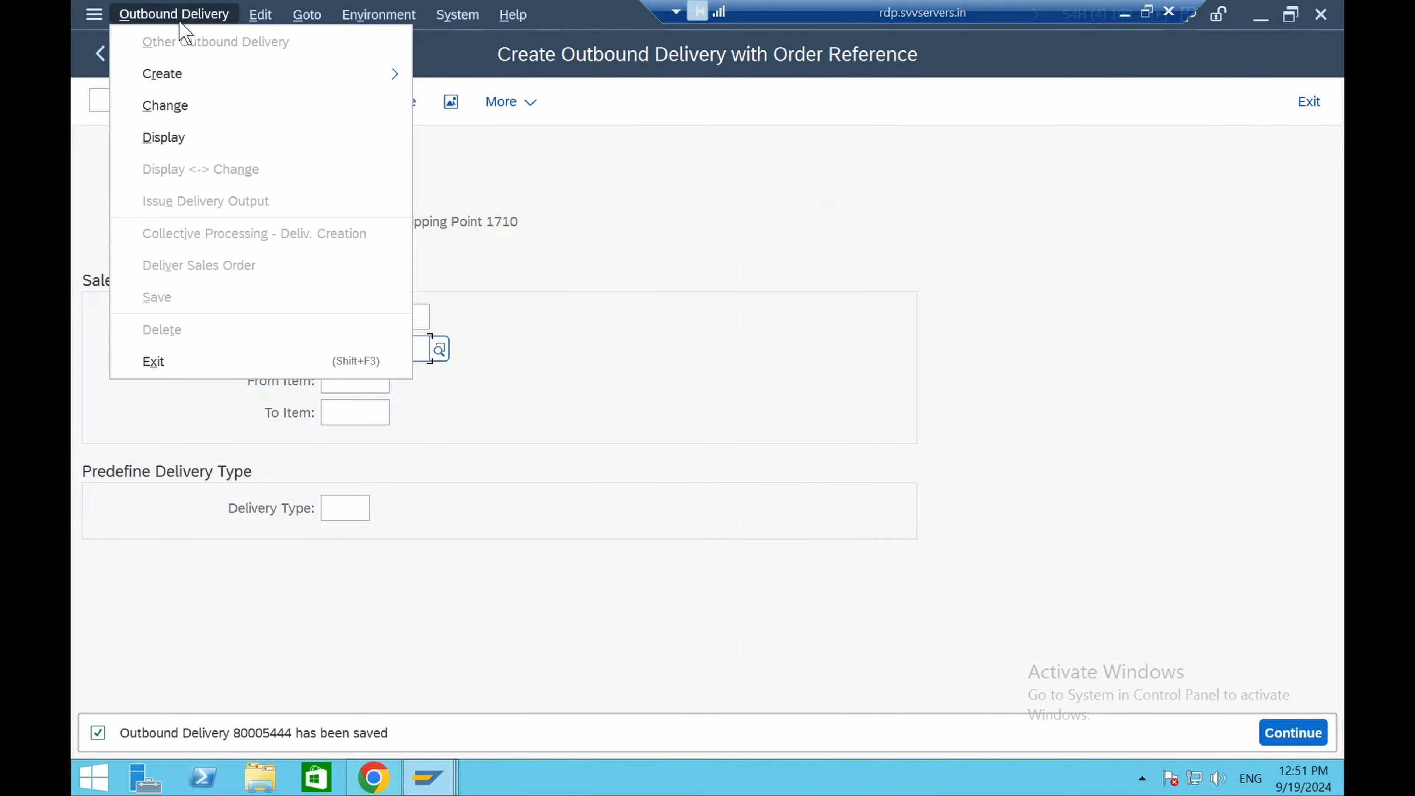
left_click(177, 109)
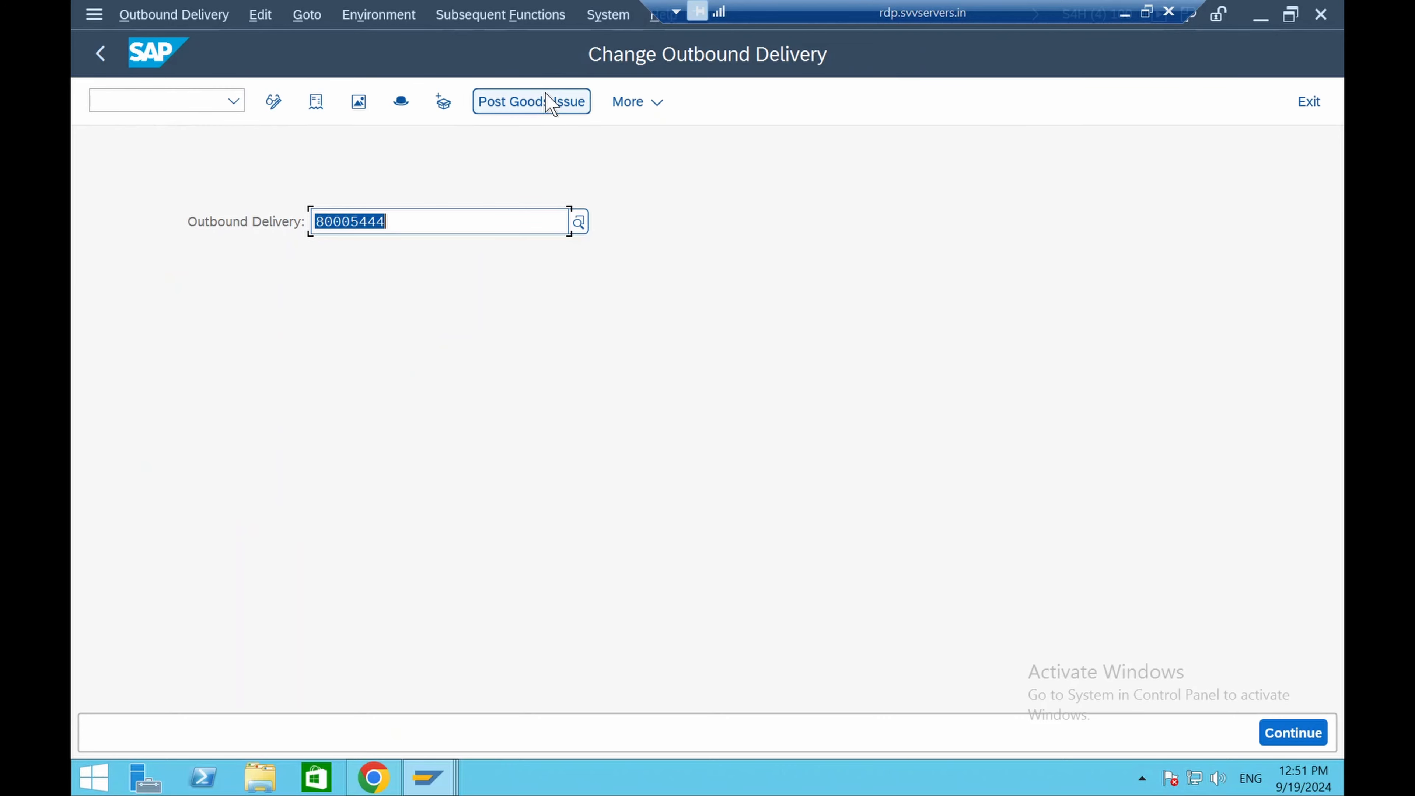
left_click(538, 103)
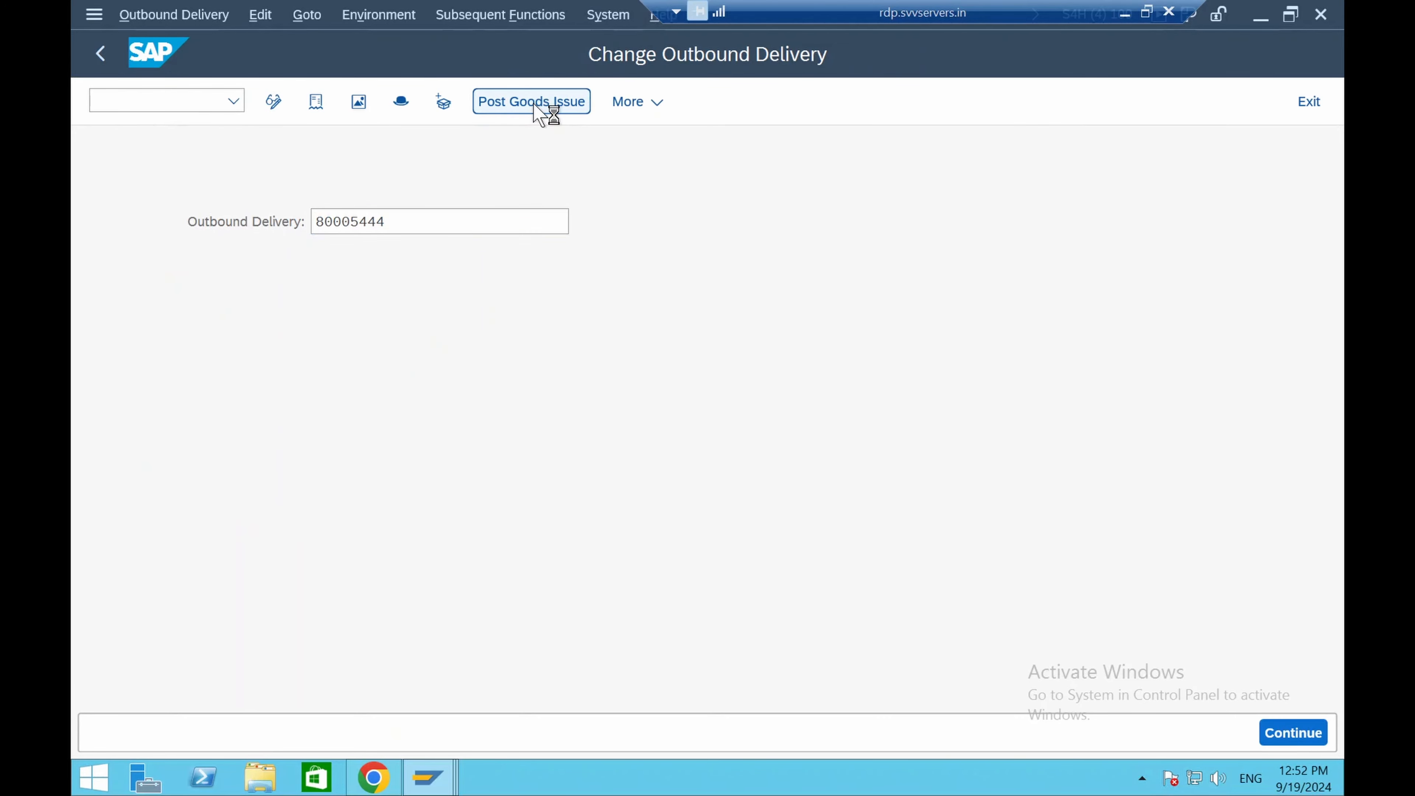
left_click(603, 101)
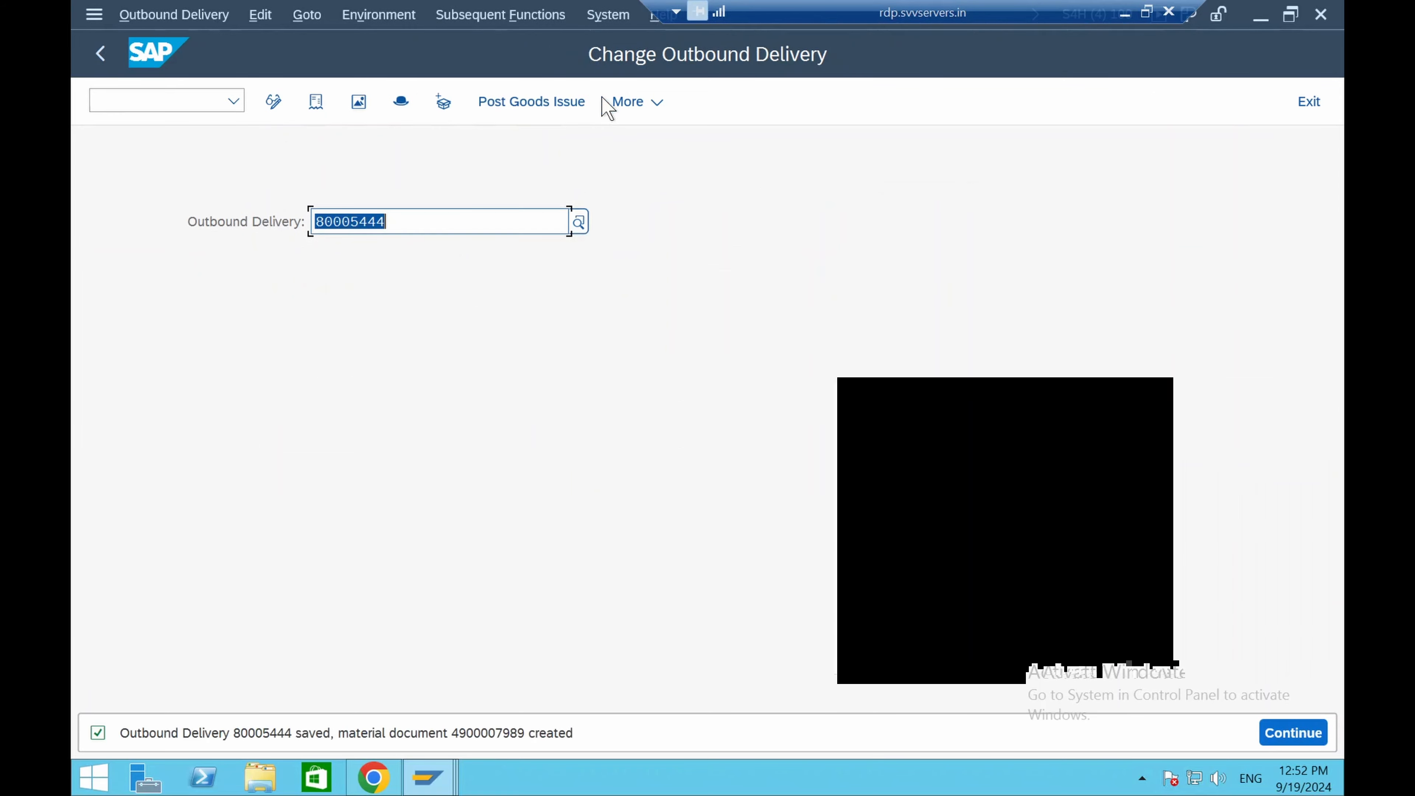
Open the delivery's overview and check the goods movement status and the movement type of the FG111 item
key("Return")
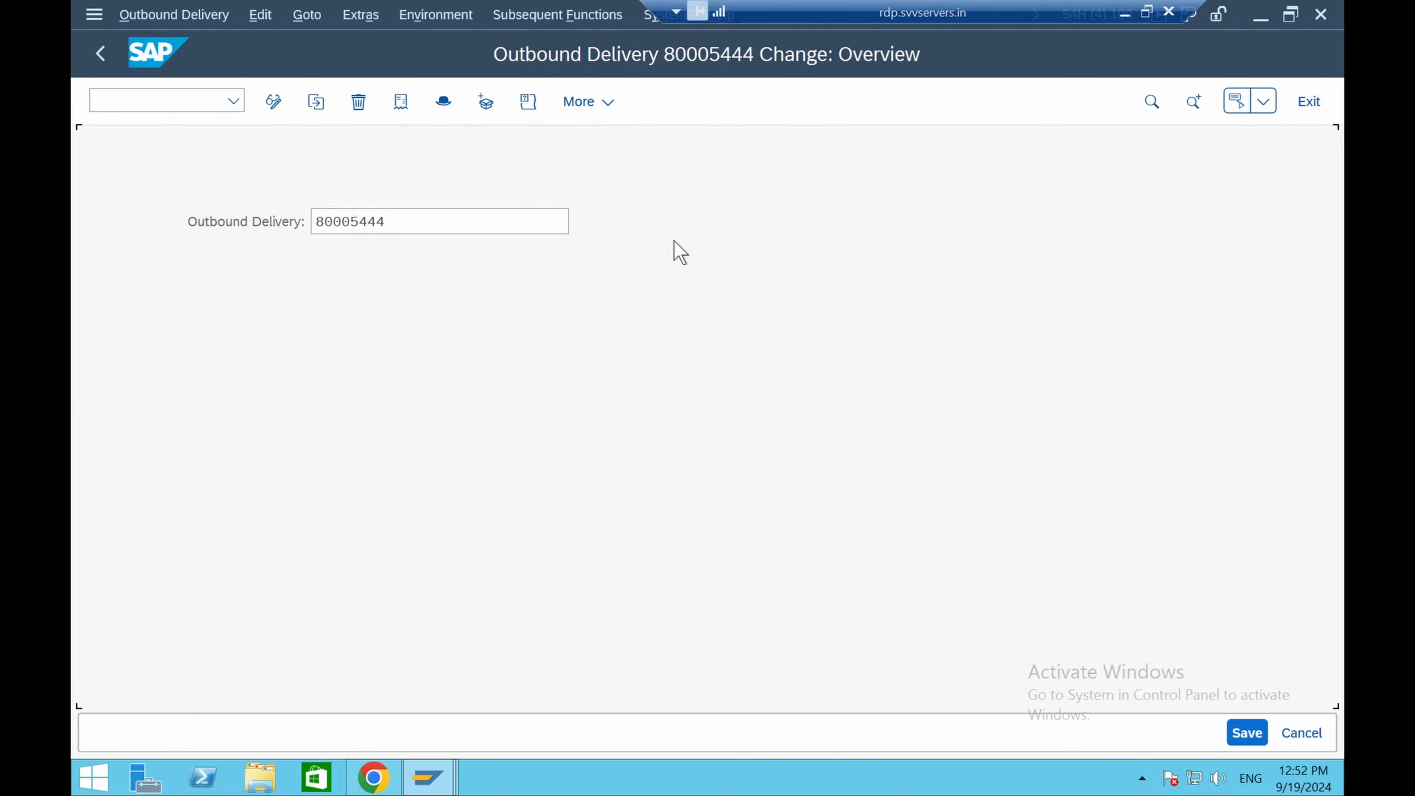
left_click(756, 254)
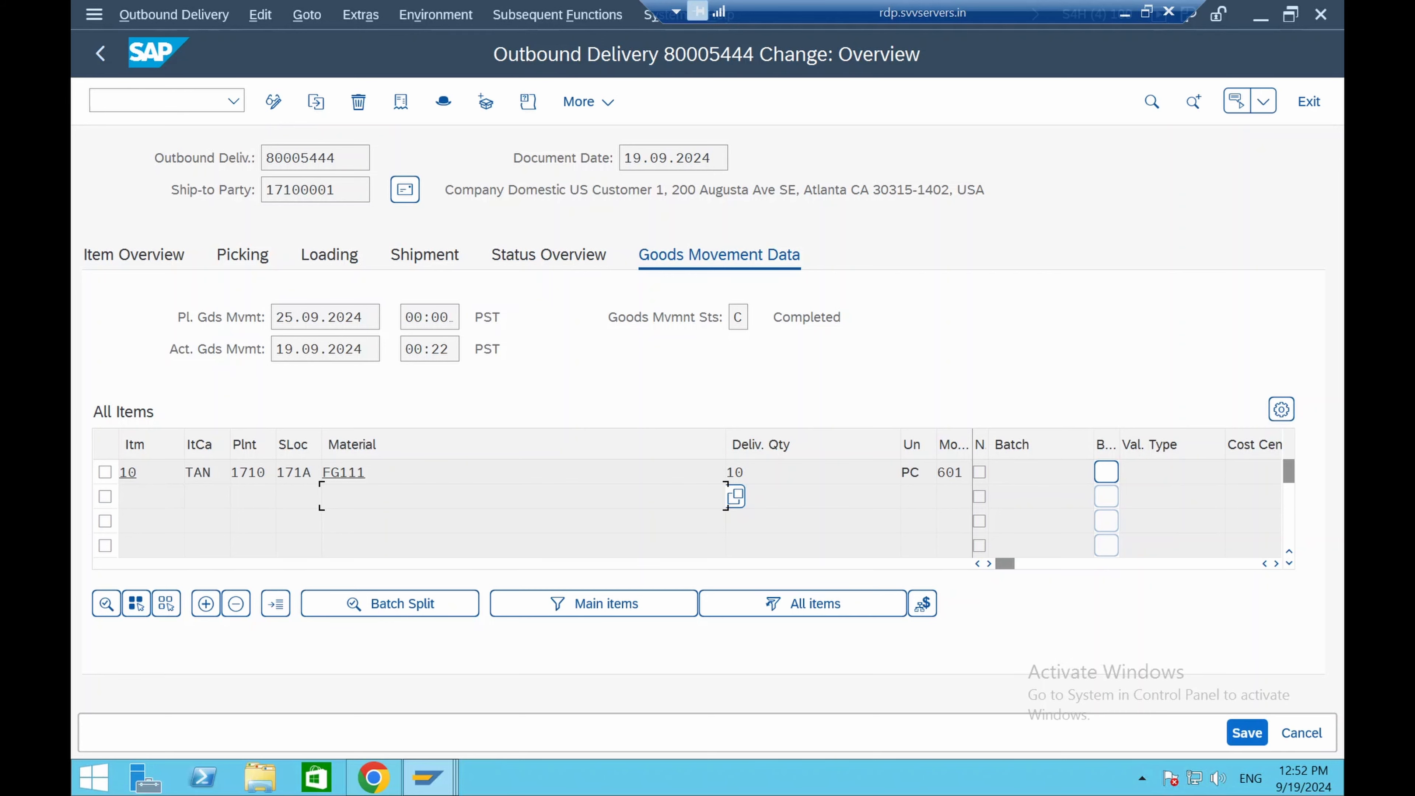
left_click(969, 472)
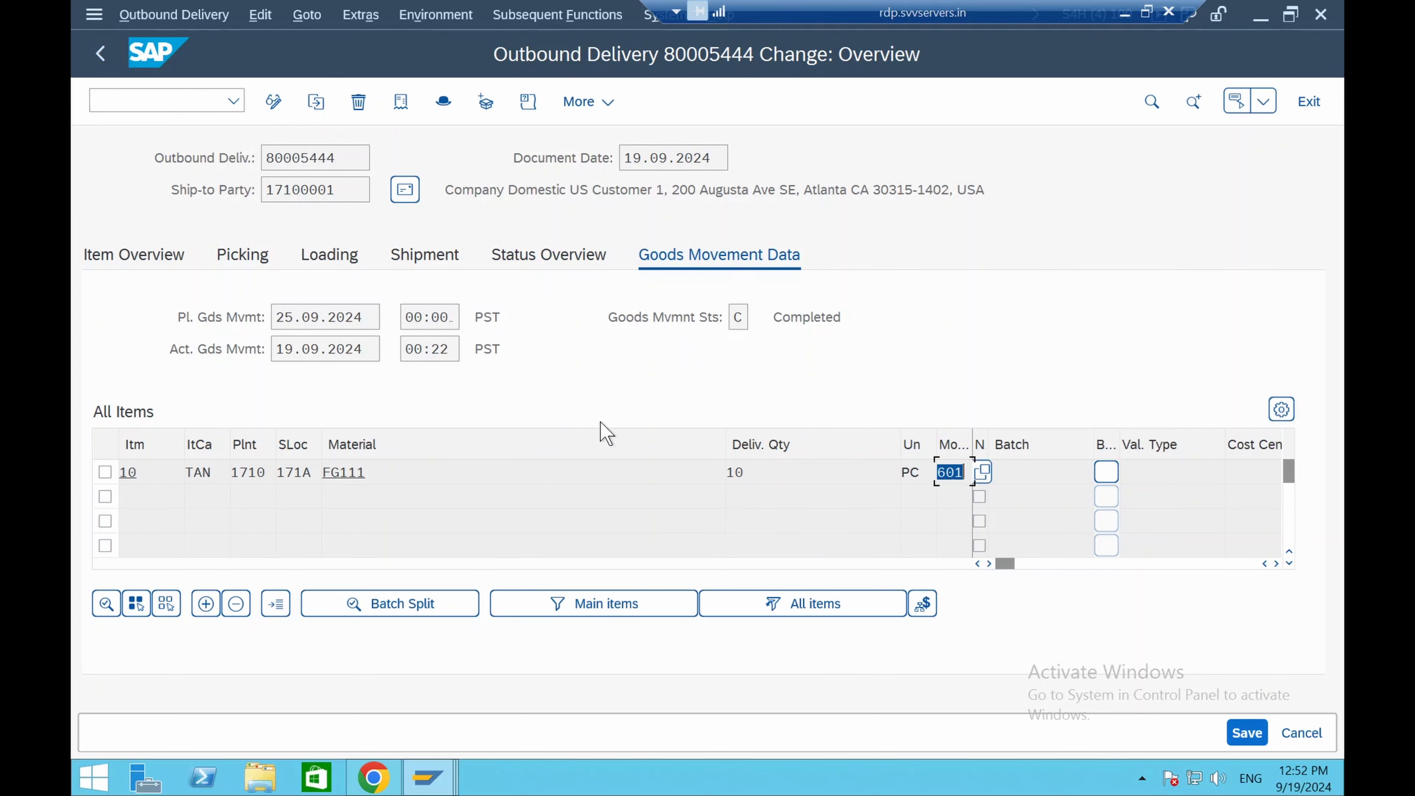
Start transaction VF01 for the proposed outbound delivery and open the item details of its F2 invoice
left_click(99, 60)
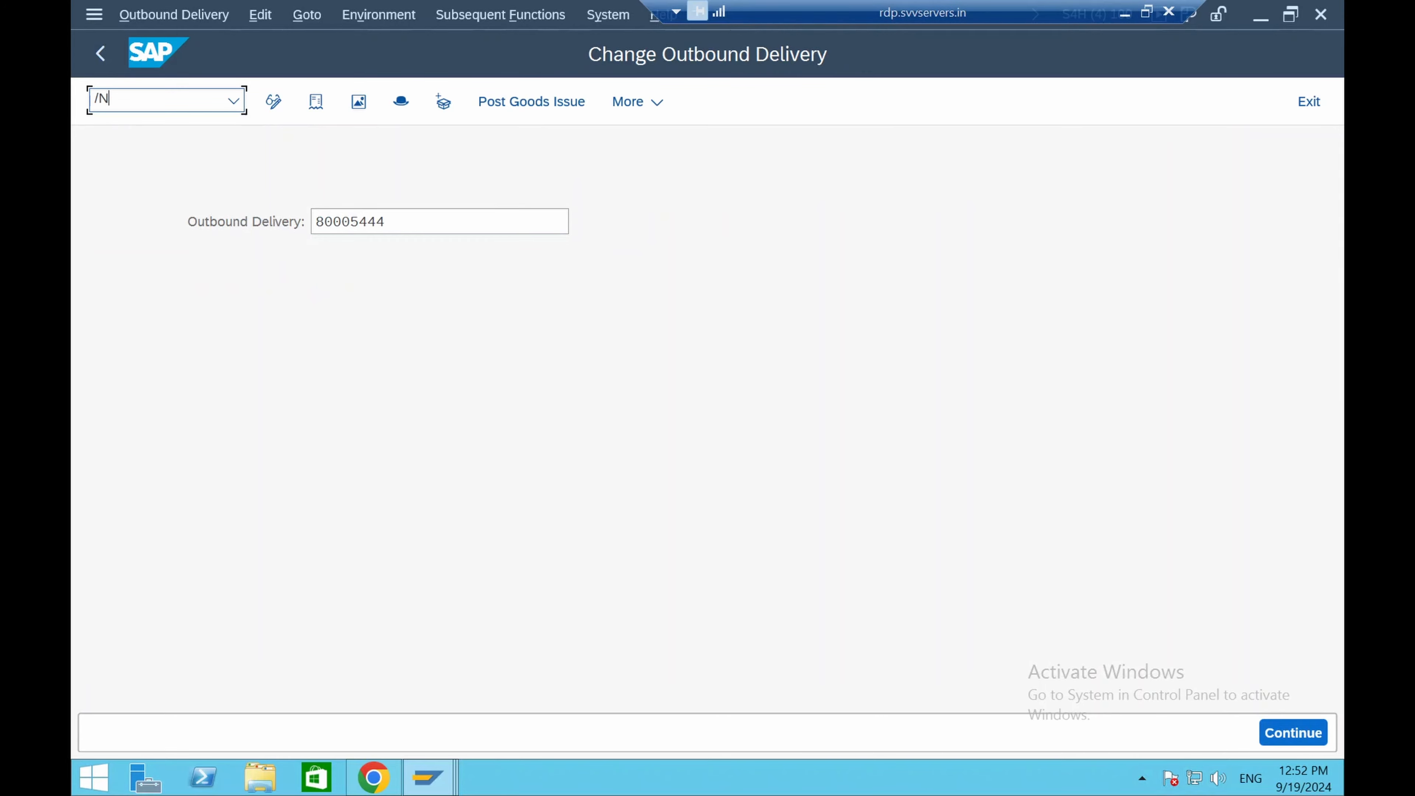
type("/NVF01")
key("Return")
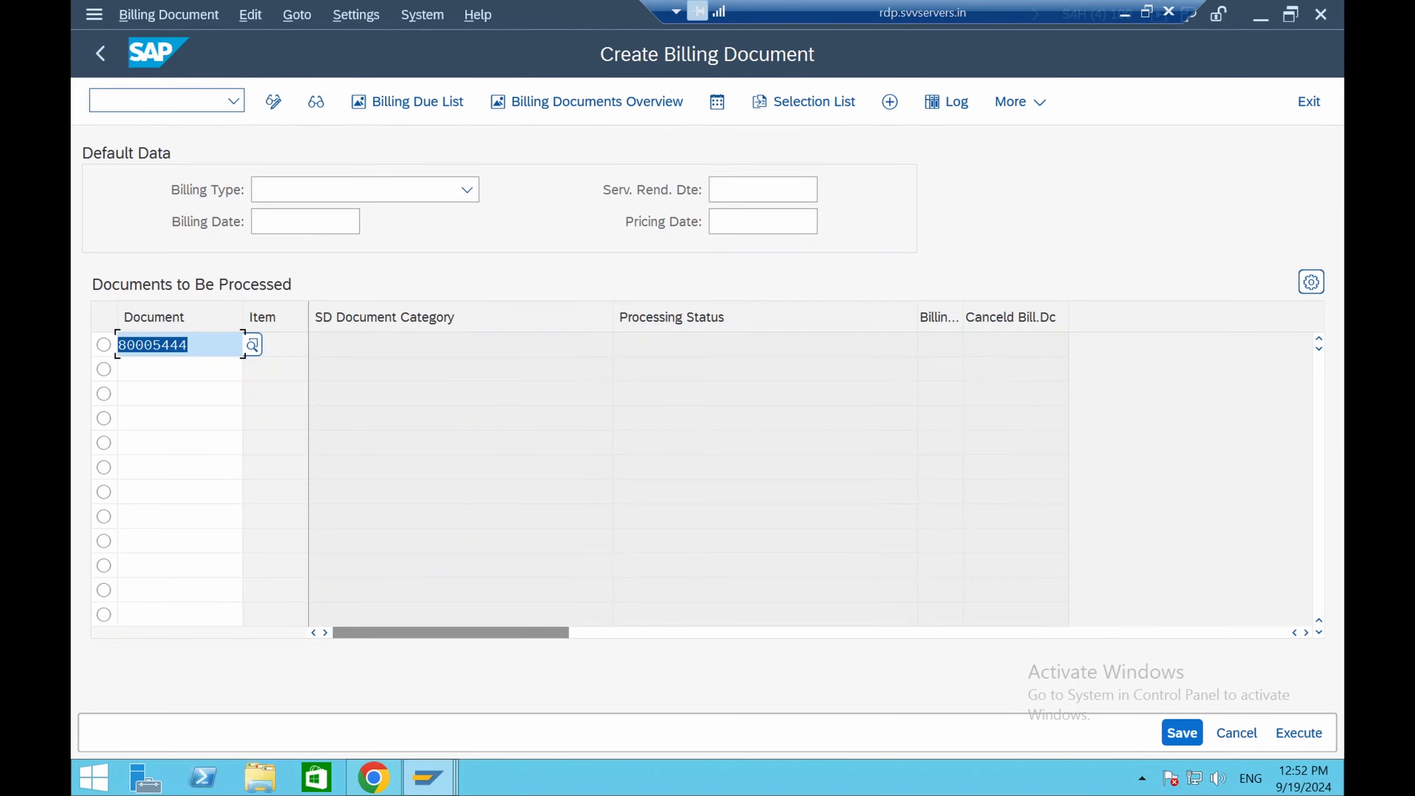
key("Return")
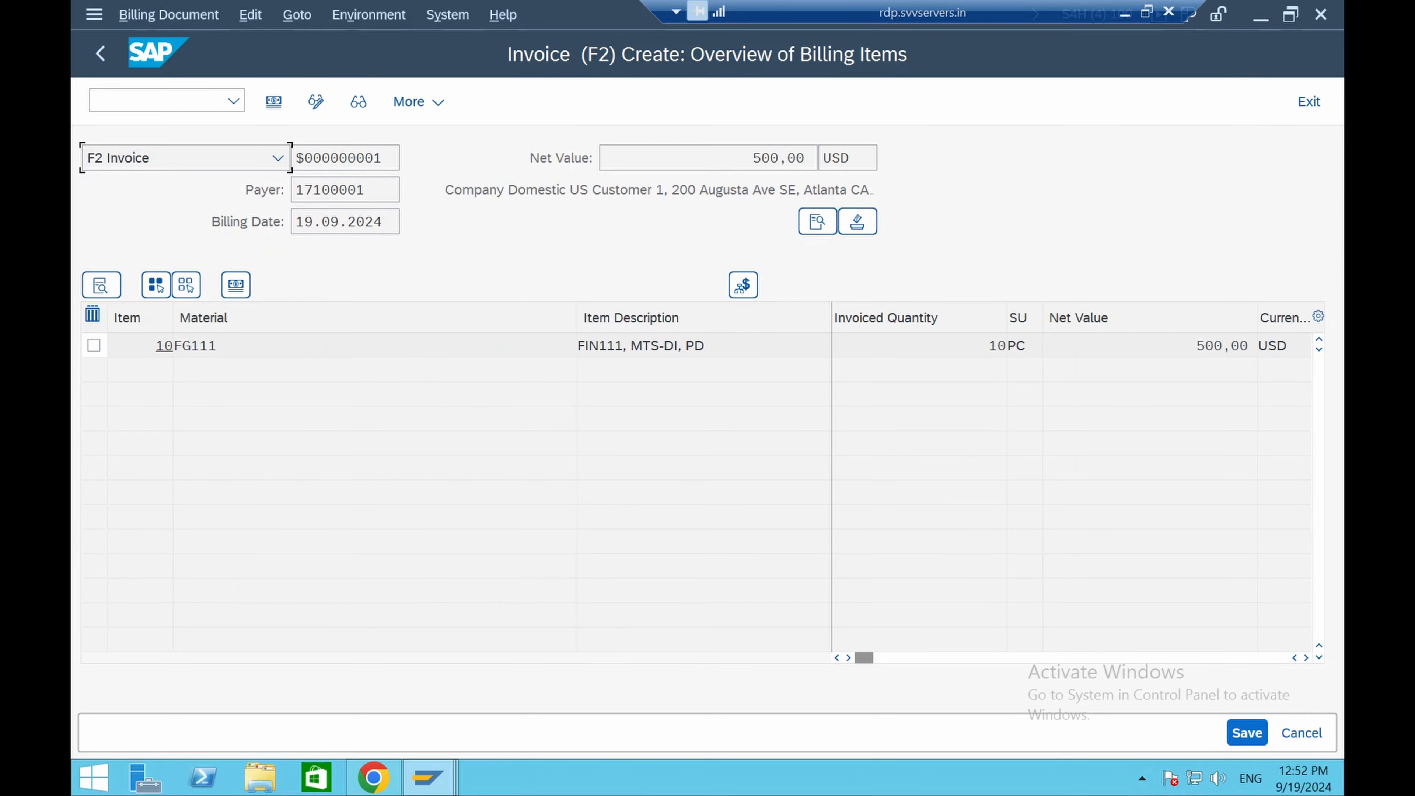
double_click(402, 348)
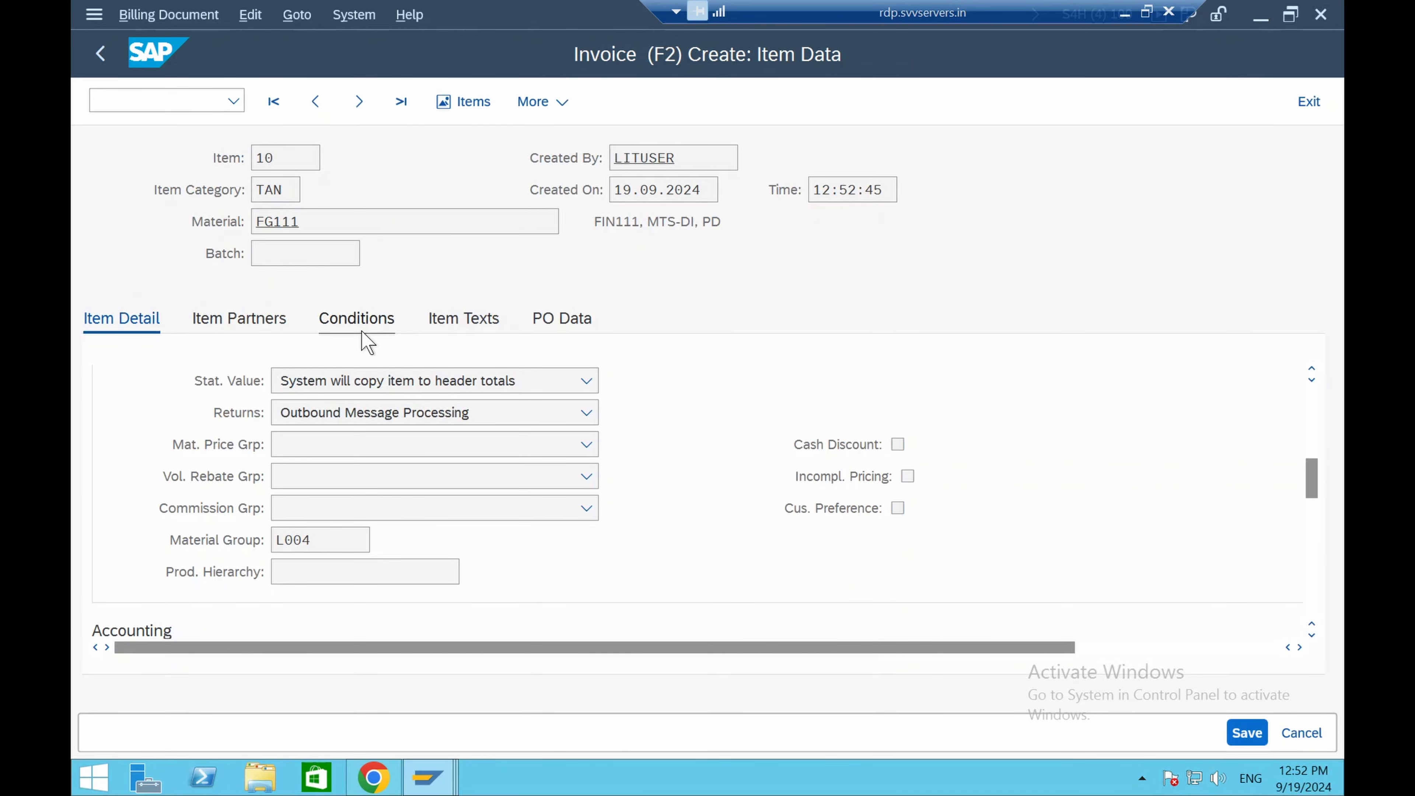
Check the pricing conditions and item detail of the F2 invoice item, and save the billing document
left_click(361, 333)
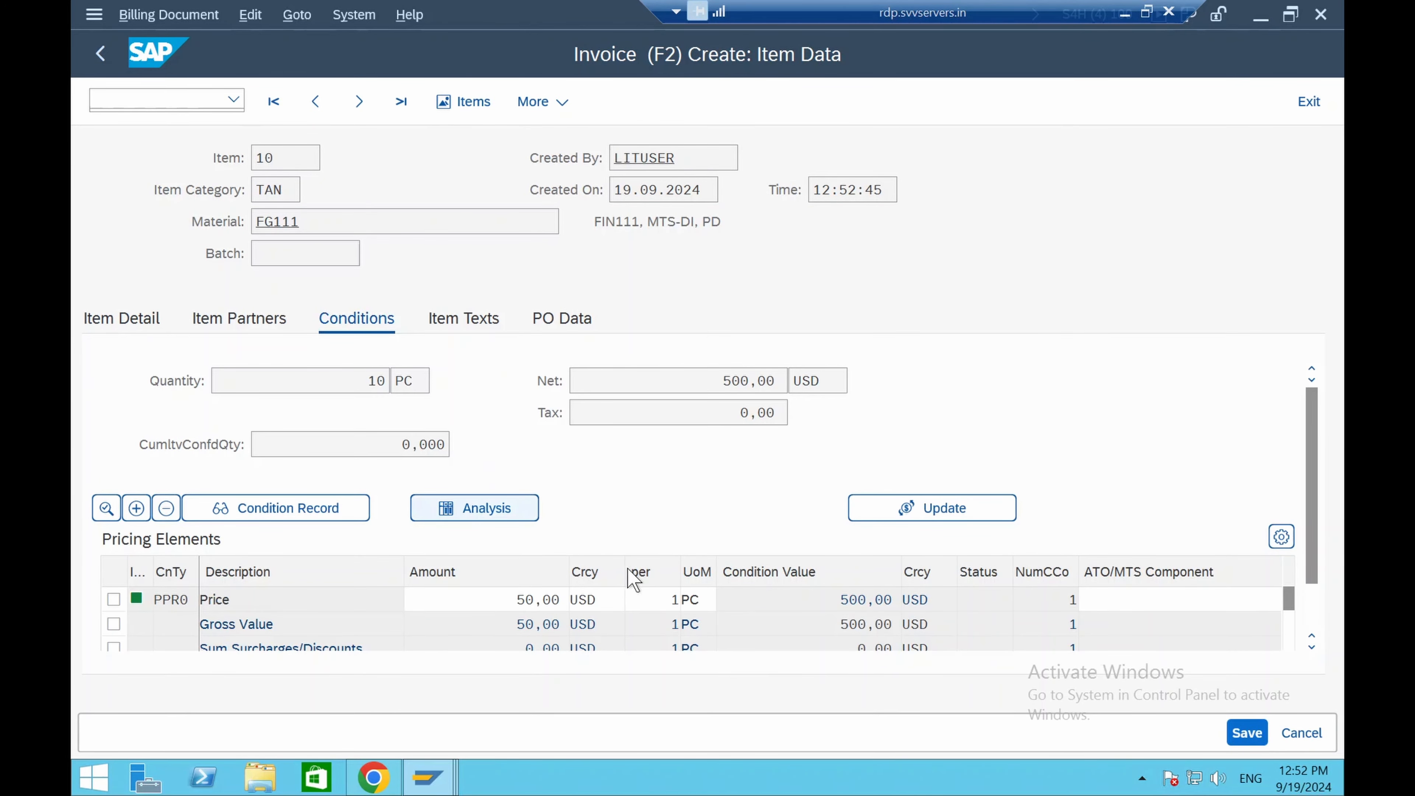
scroll(808, 607, "down", 5)
scroll(1169, 622, "down", 2)
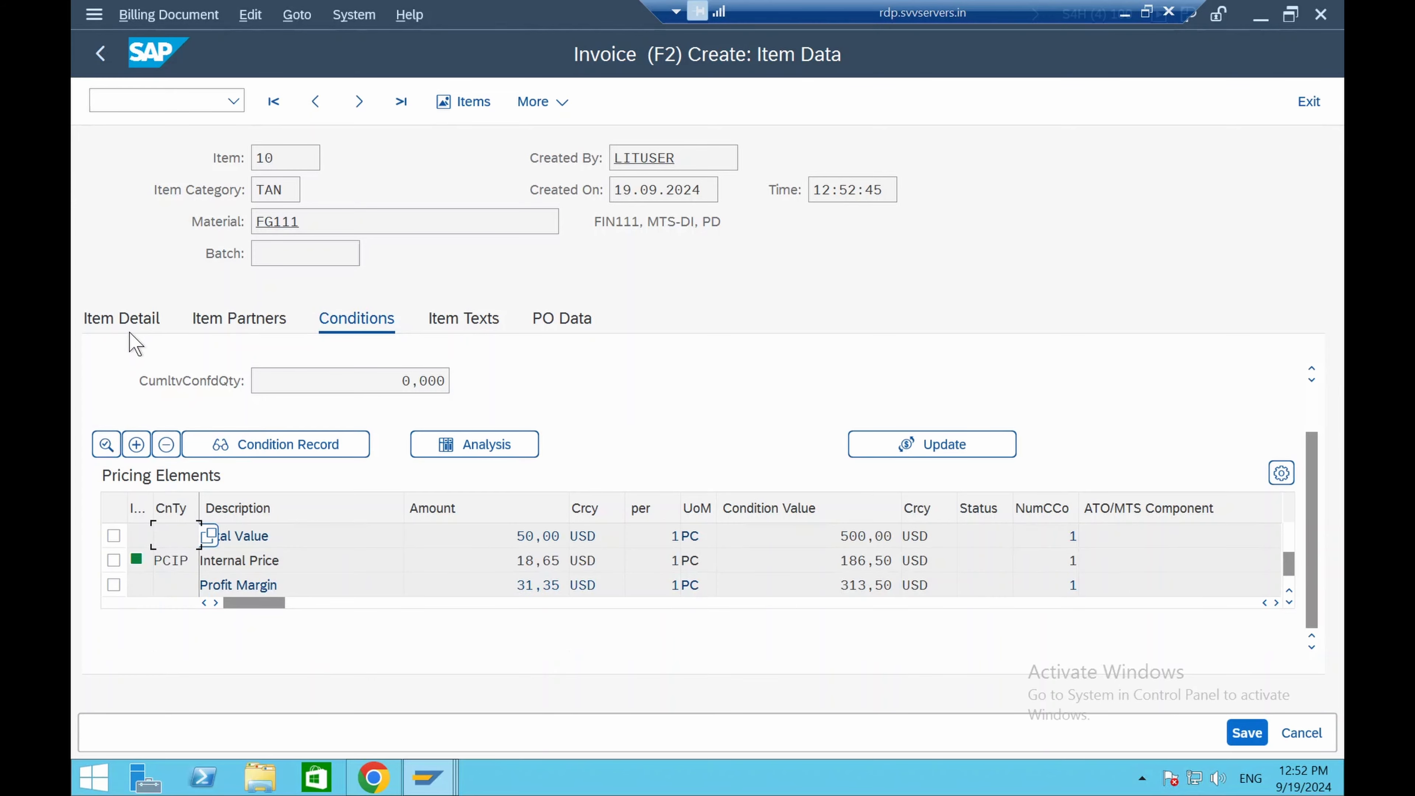
left_click(120, 321)
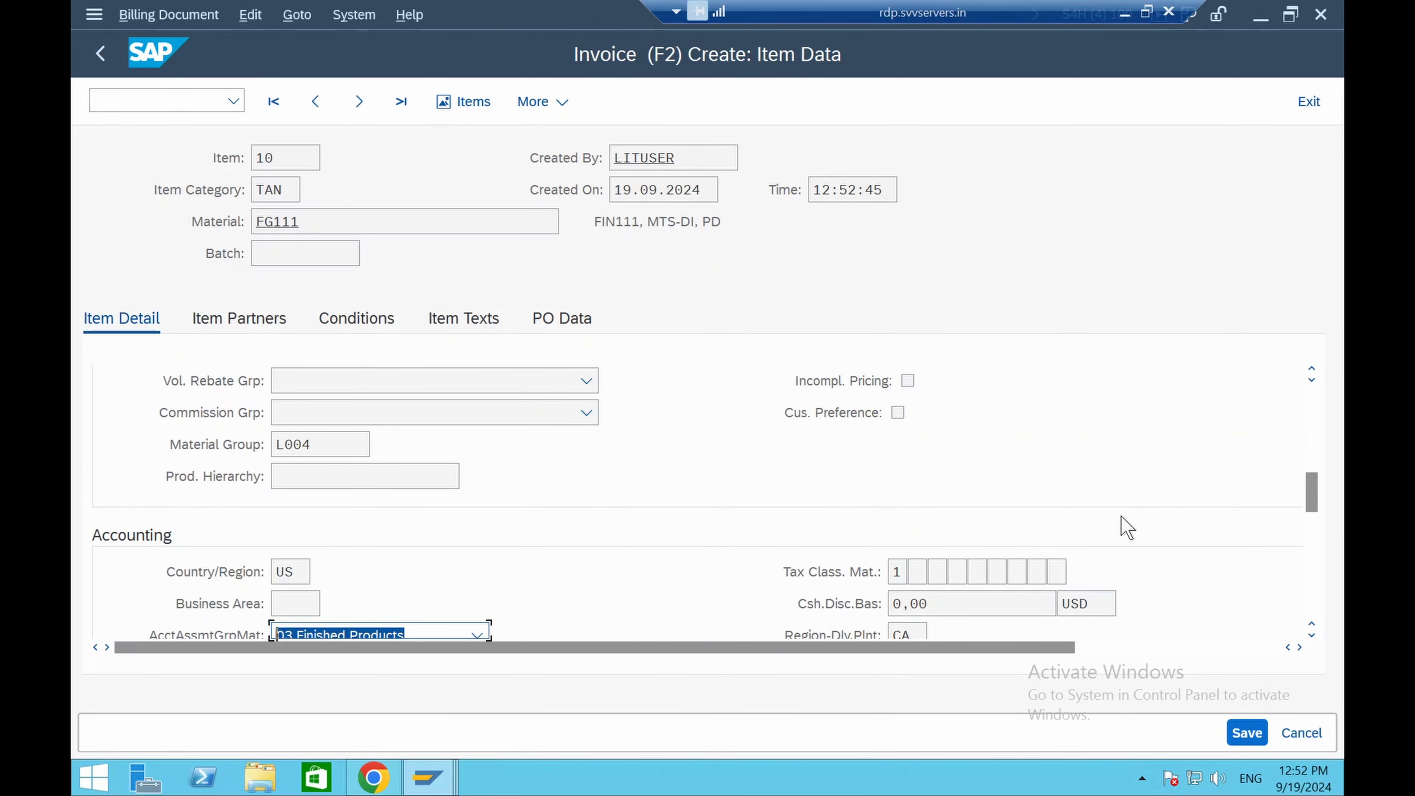
left_click(1246, 732)
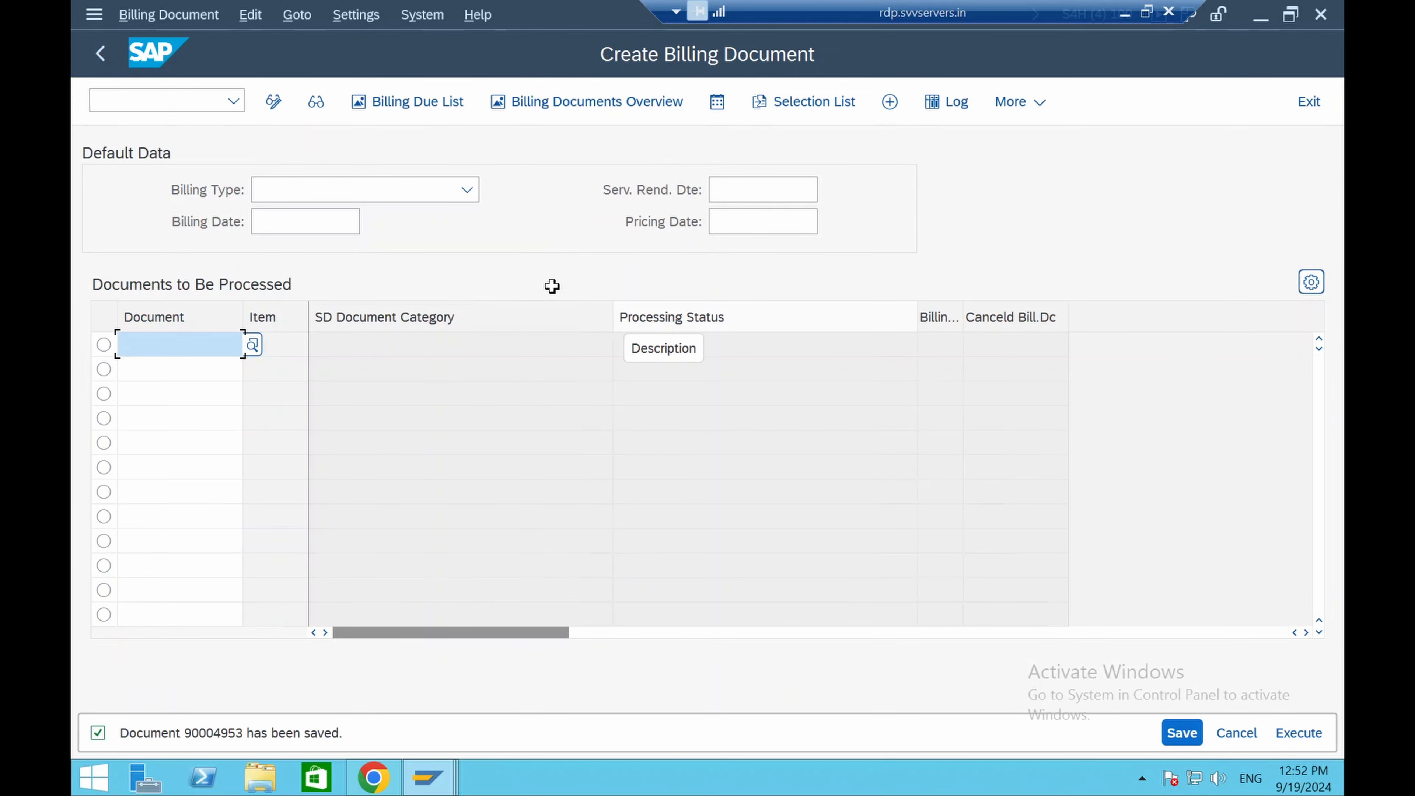
Open the saved billing document for changing and display the accounting document linked to it
left_click(196, 21)
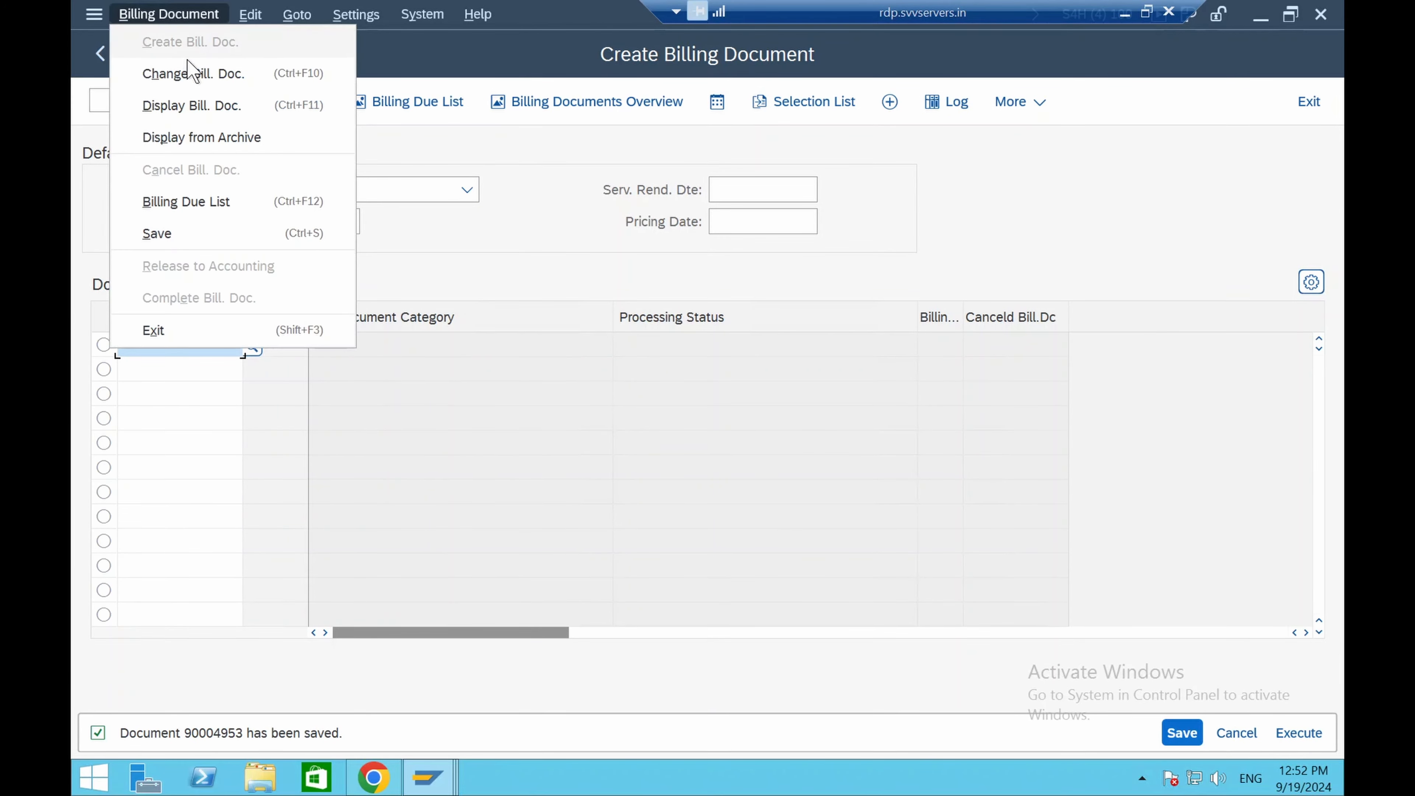
left_click(192, 75)
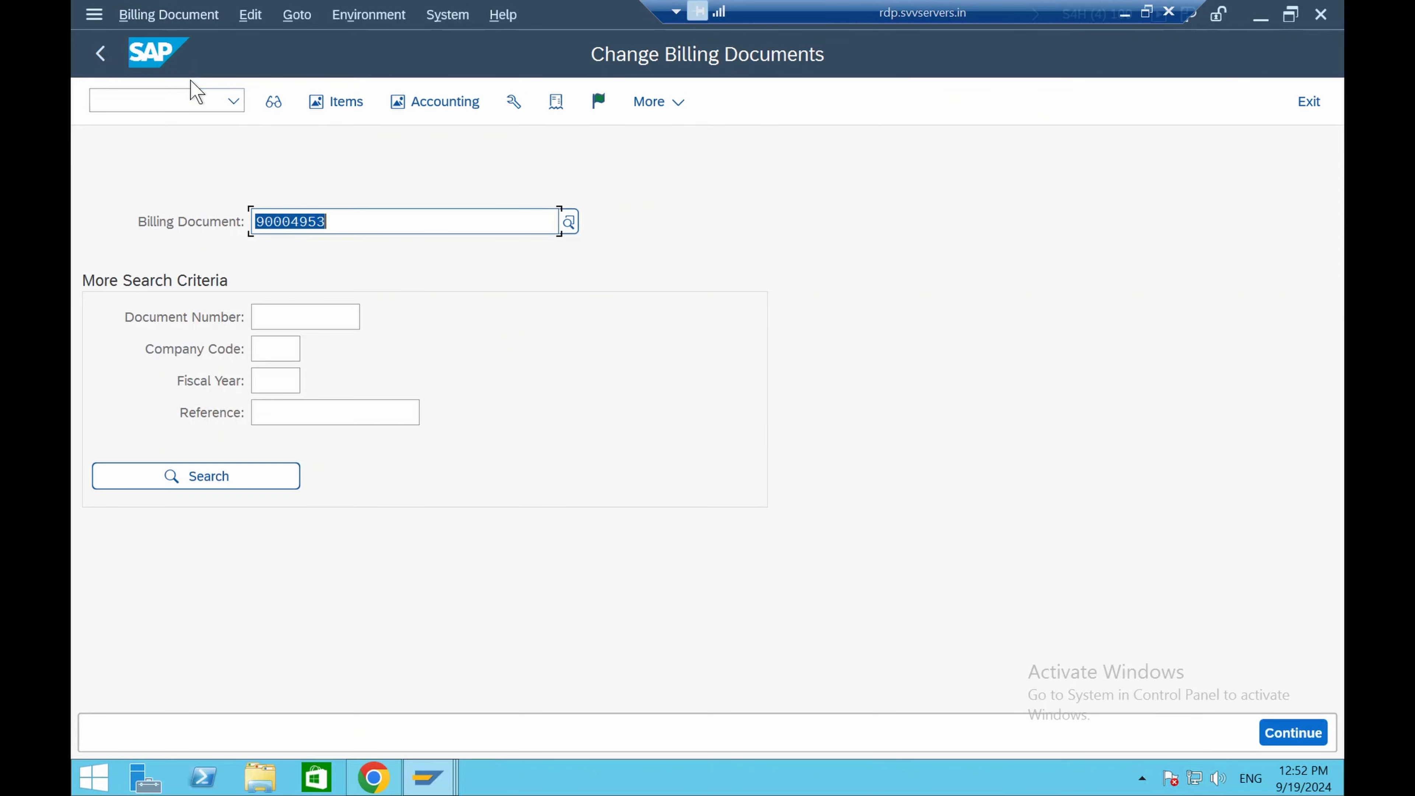
left_click(426, 105)
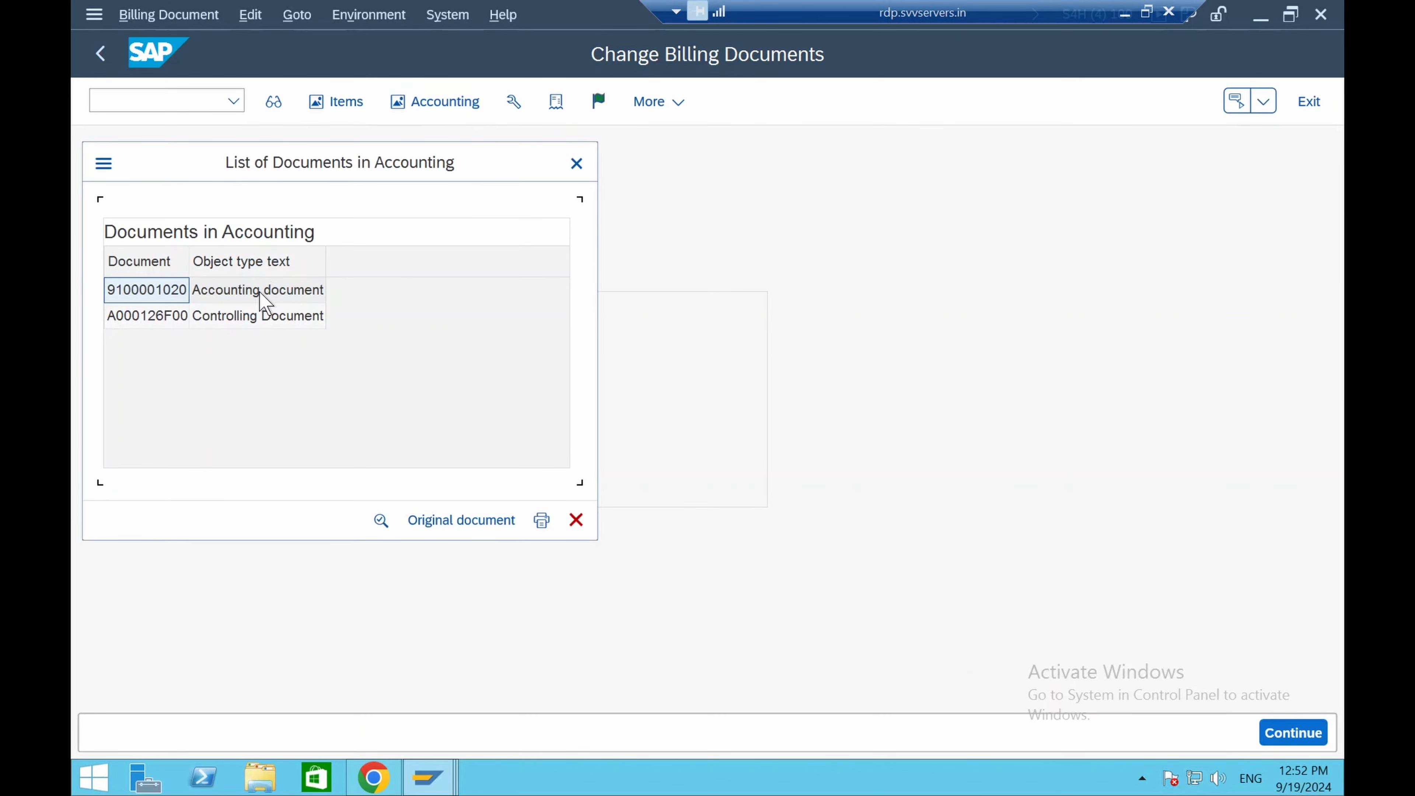
double_click(261, 301)
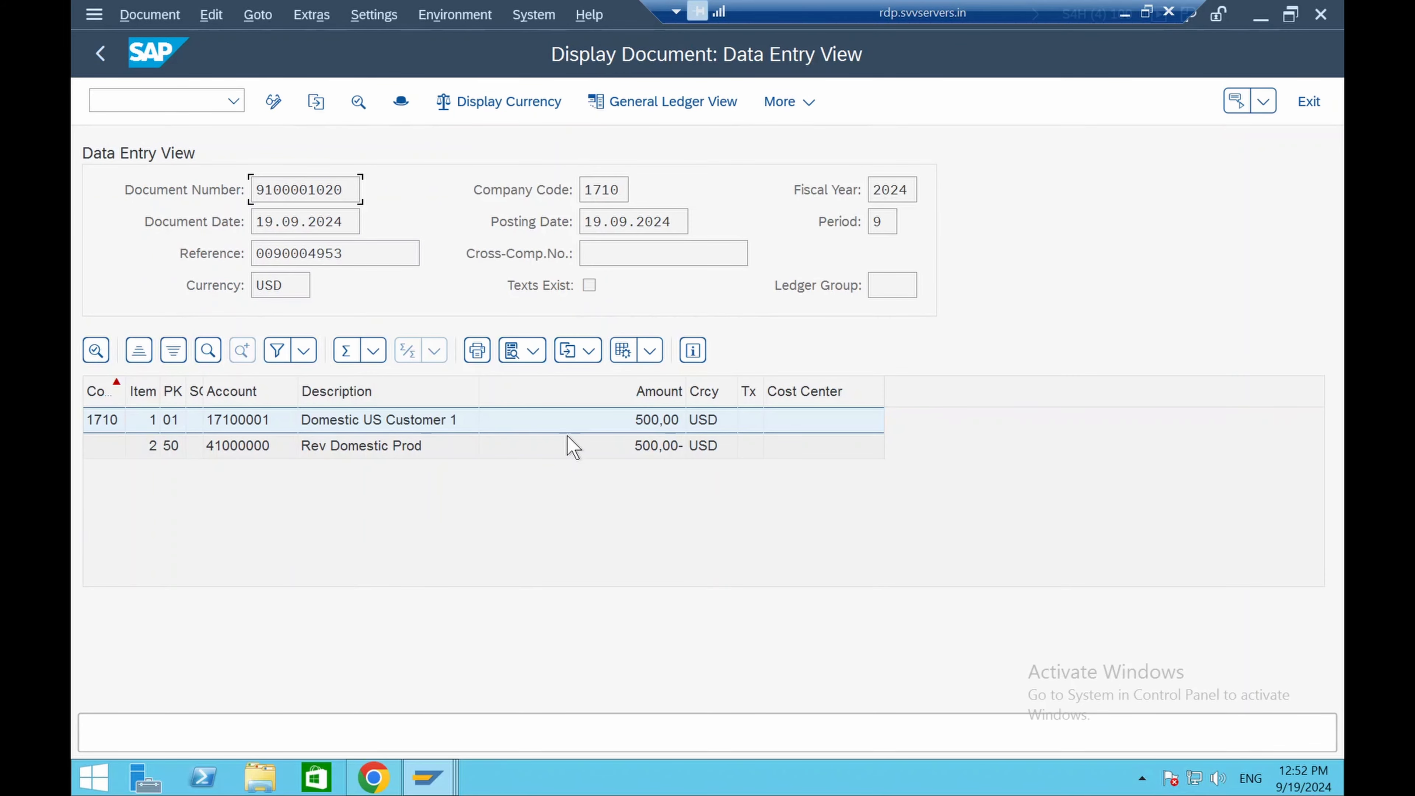
Switch to the PowerPoint presentation and show slide 7, SAP SD Sales Cycle Accounting Entries
left_click(1124, 14)
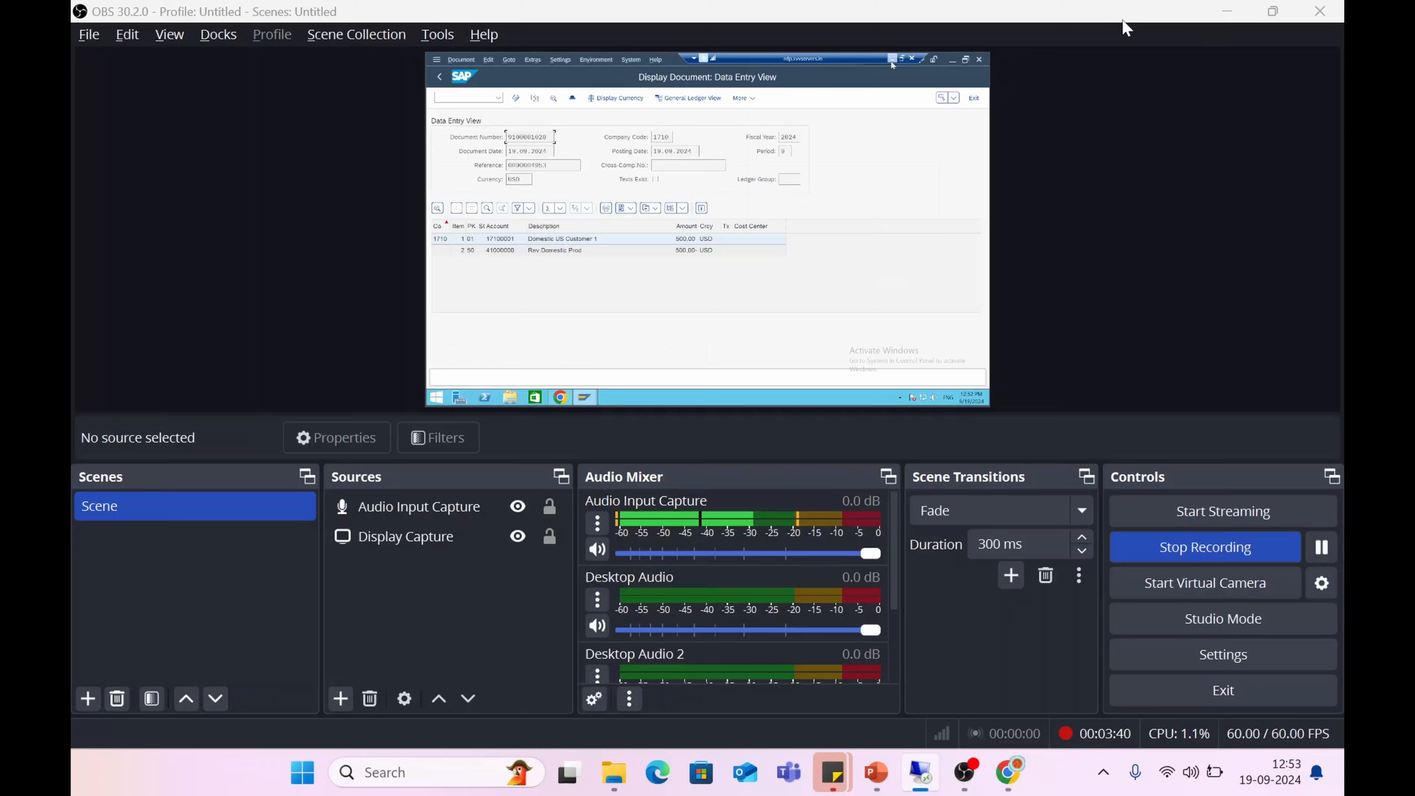
mouse_move(832, 772)
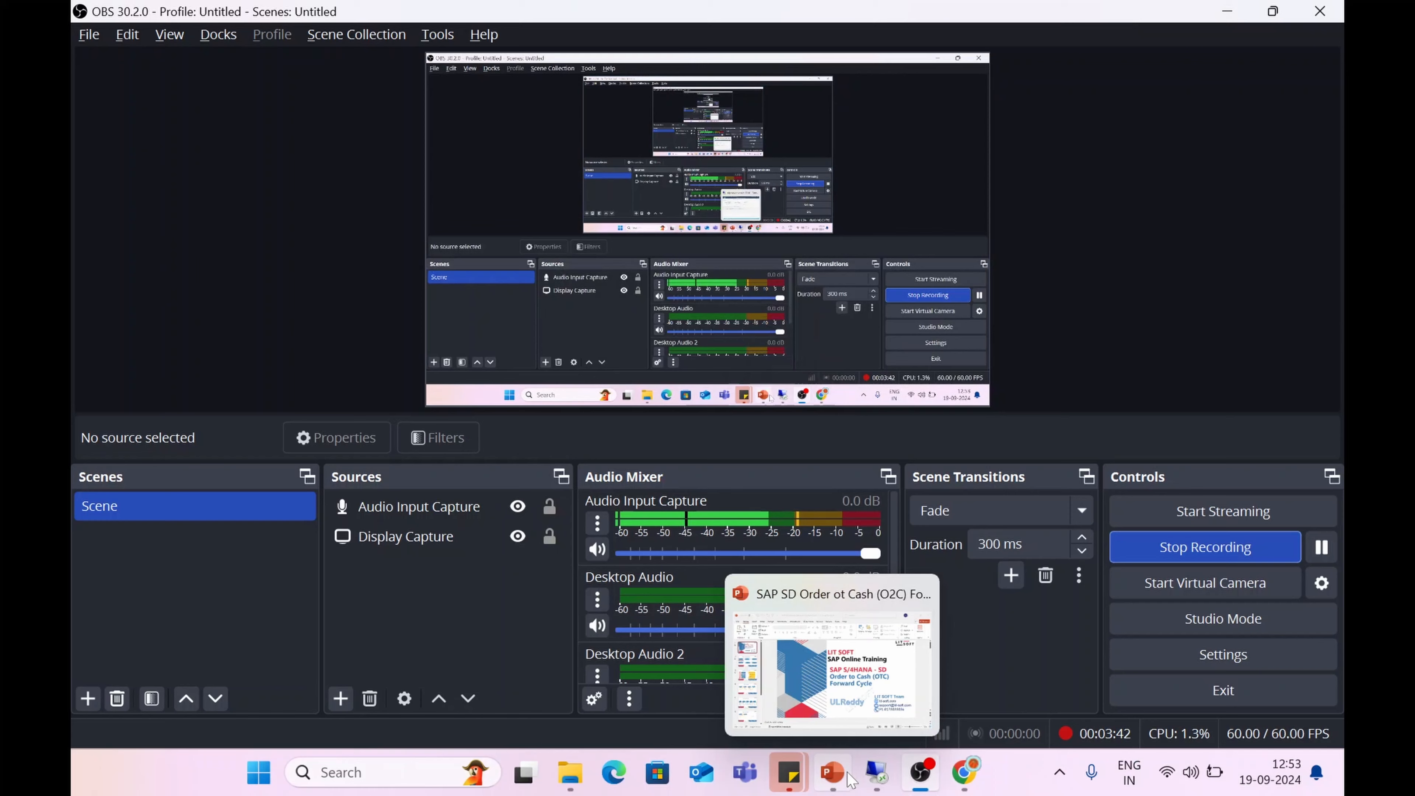
left_click(840, 698)
scroll(263, 356, "down", 3)
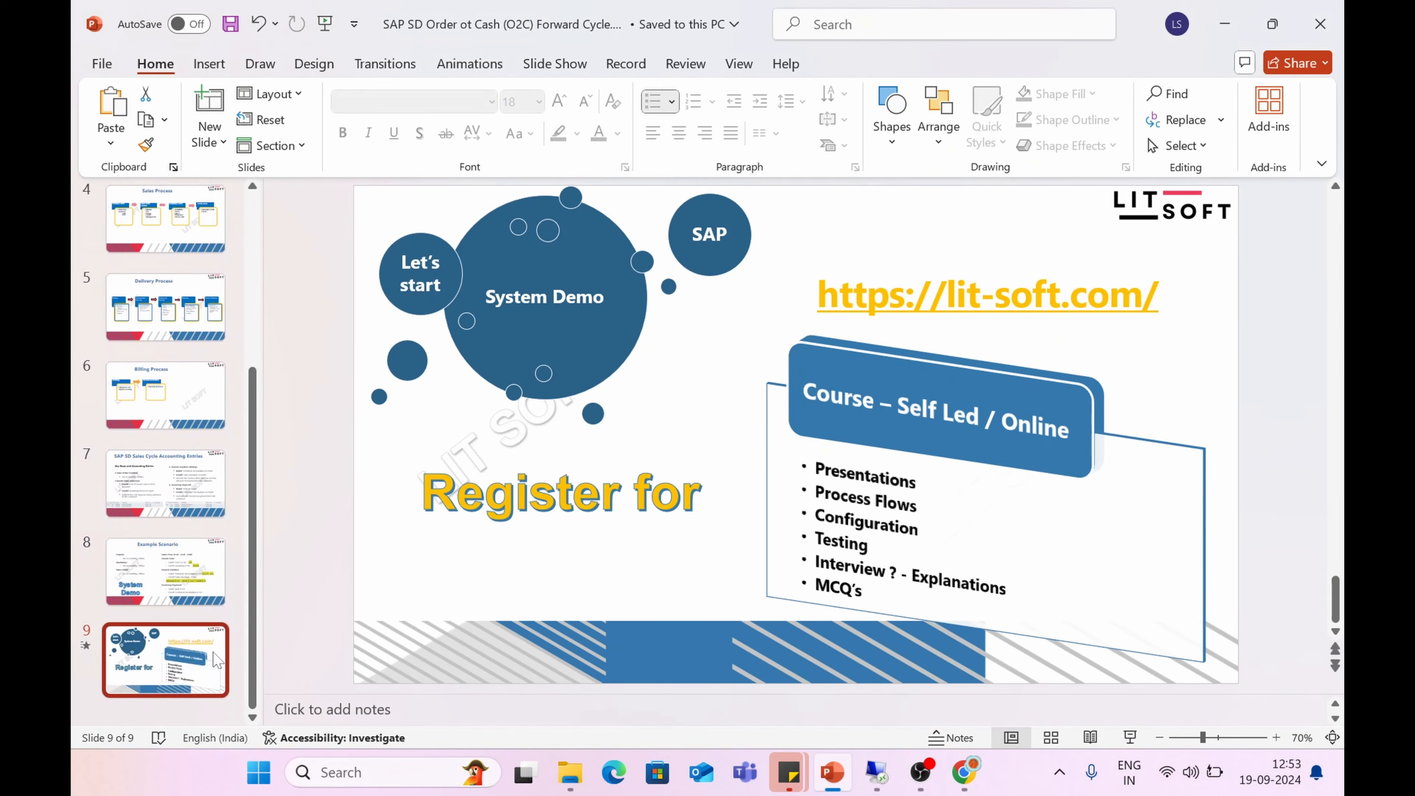
left_click(176, 580)
left_click(170, 505)
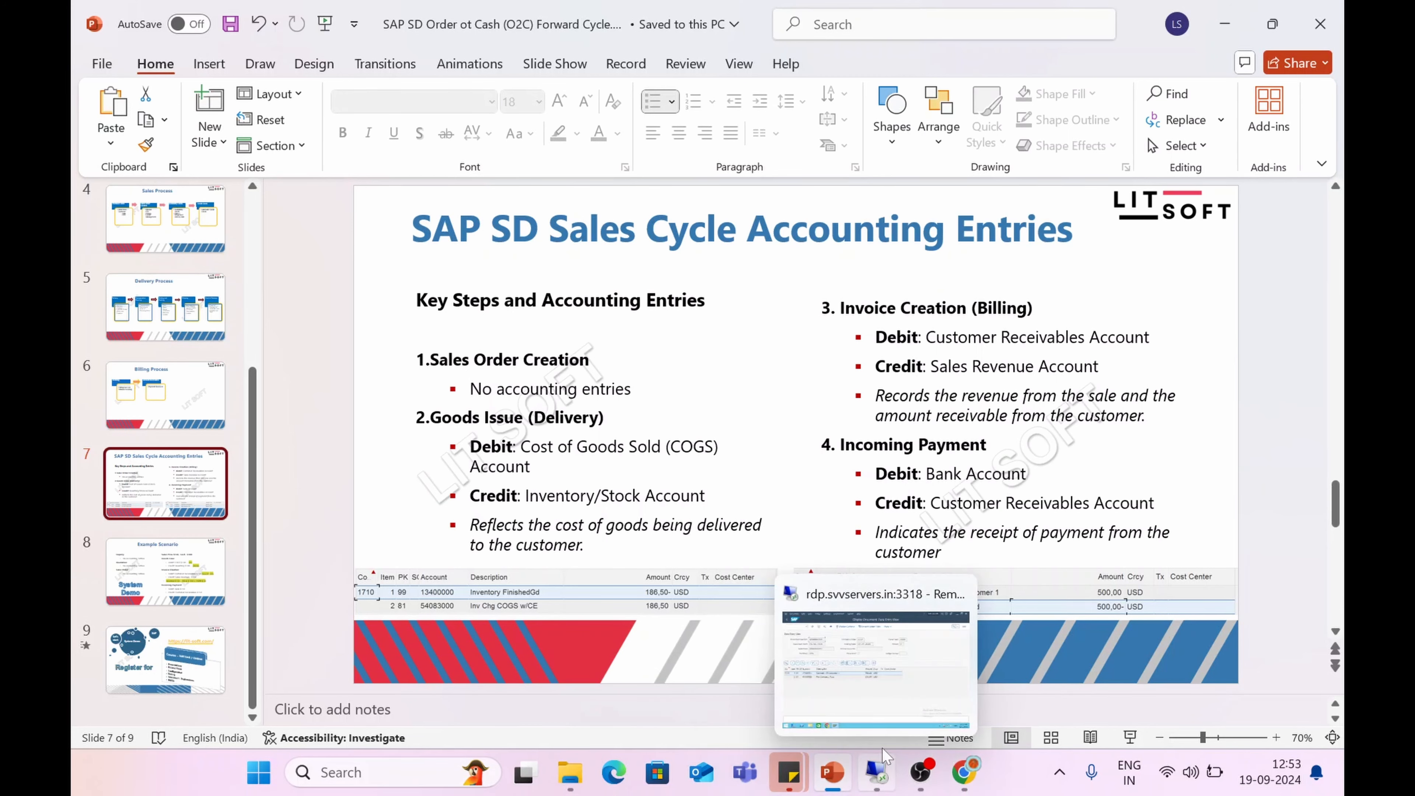
Switch back to the remote SAP session and examine the revenue and customer lines of the invoice's accounting document
left_click(882, 749)
left_click(531, 443)
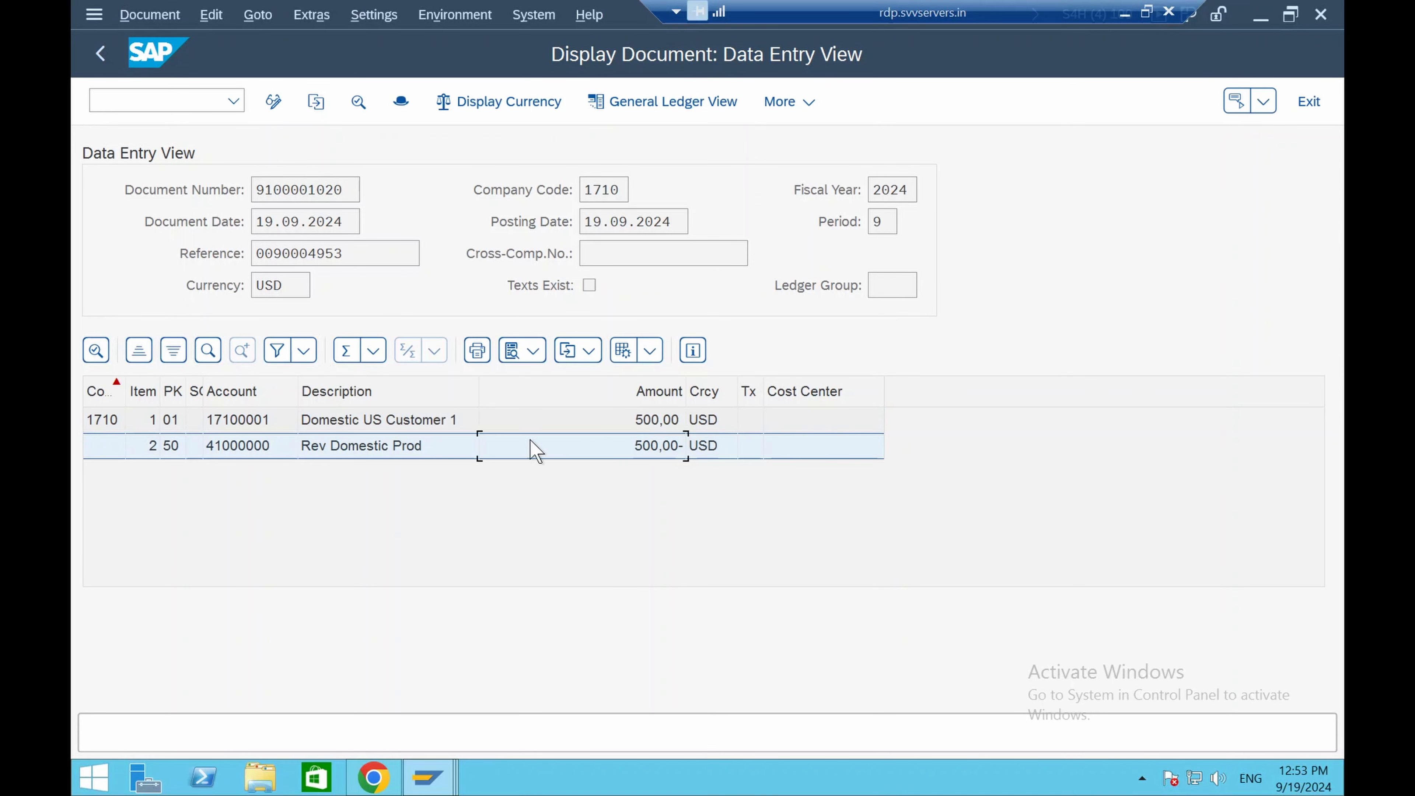
left_click(328, 458)
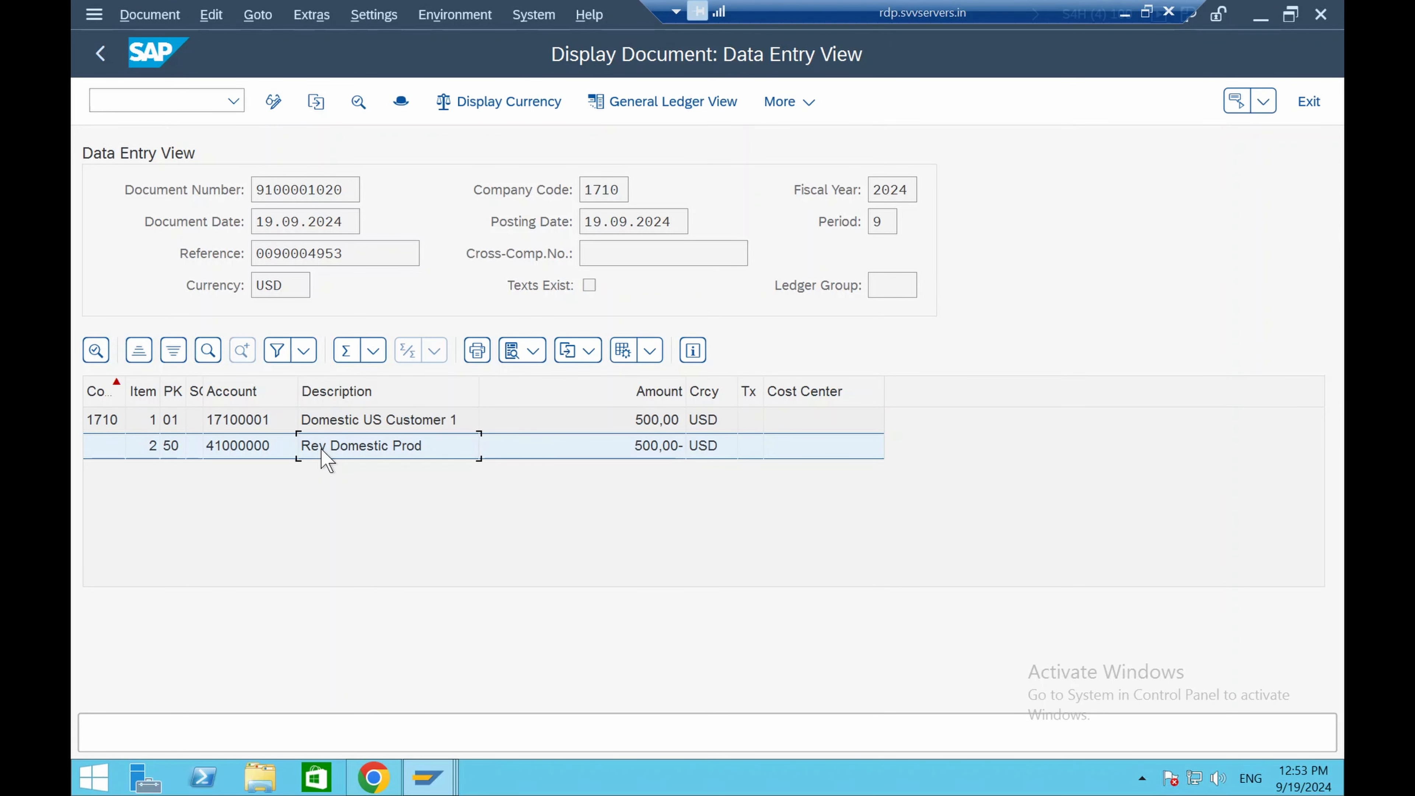
left_click(319, 427)
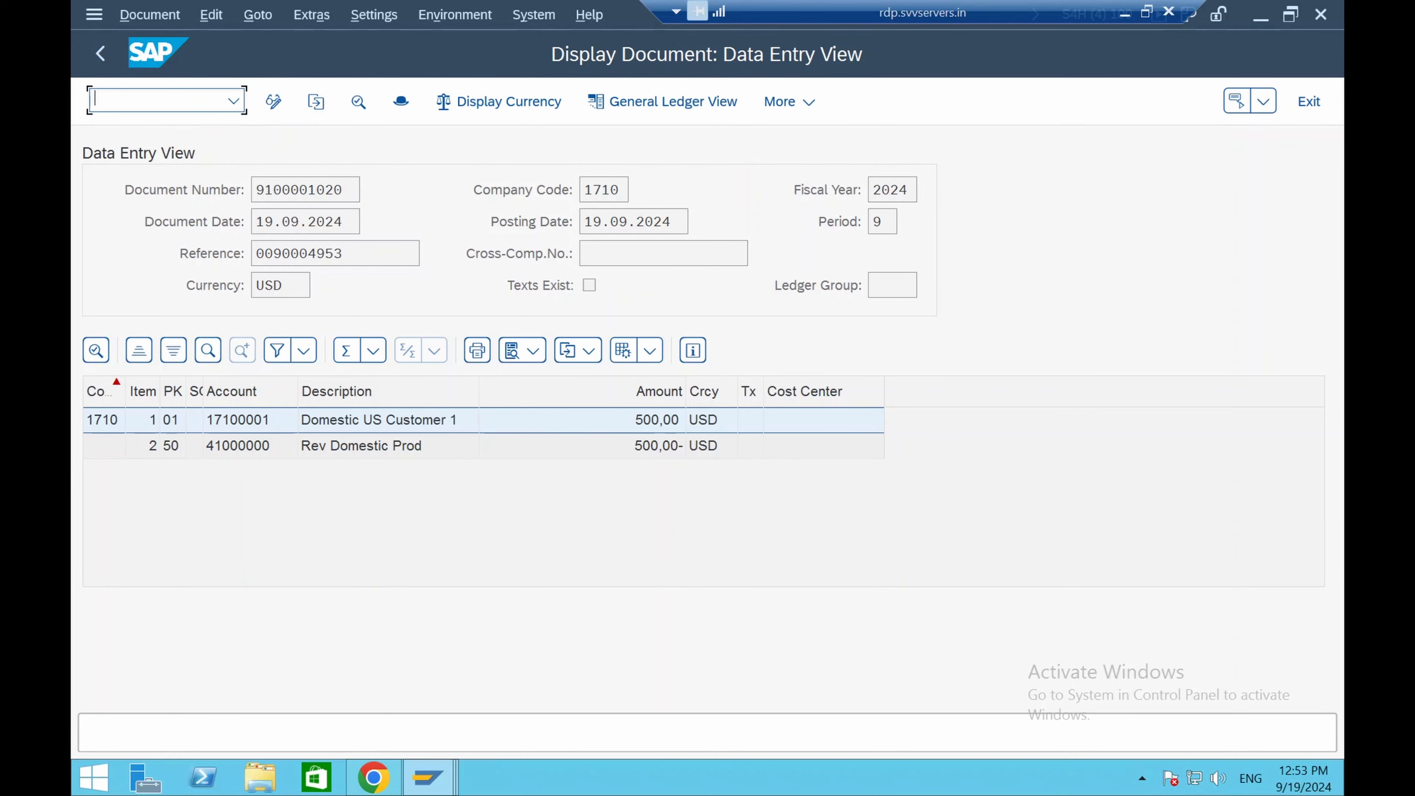
Start Change Sales Documents for the proposed sales order and display its document flow
key("Return")
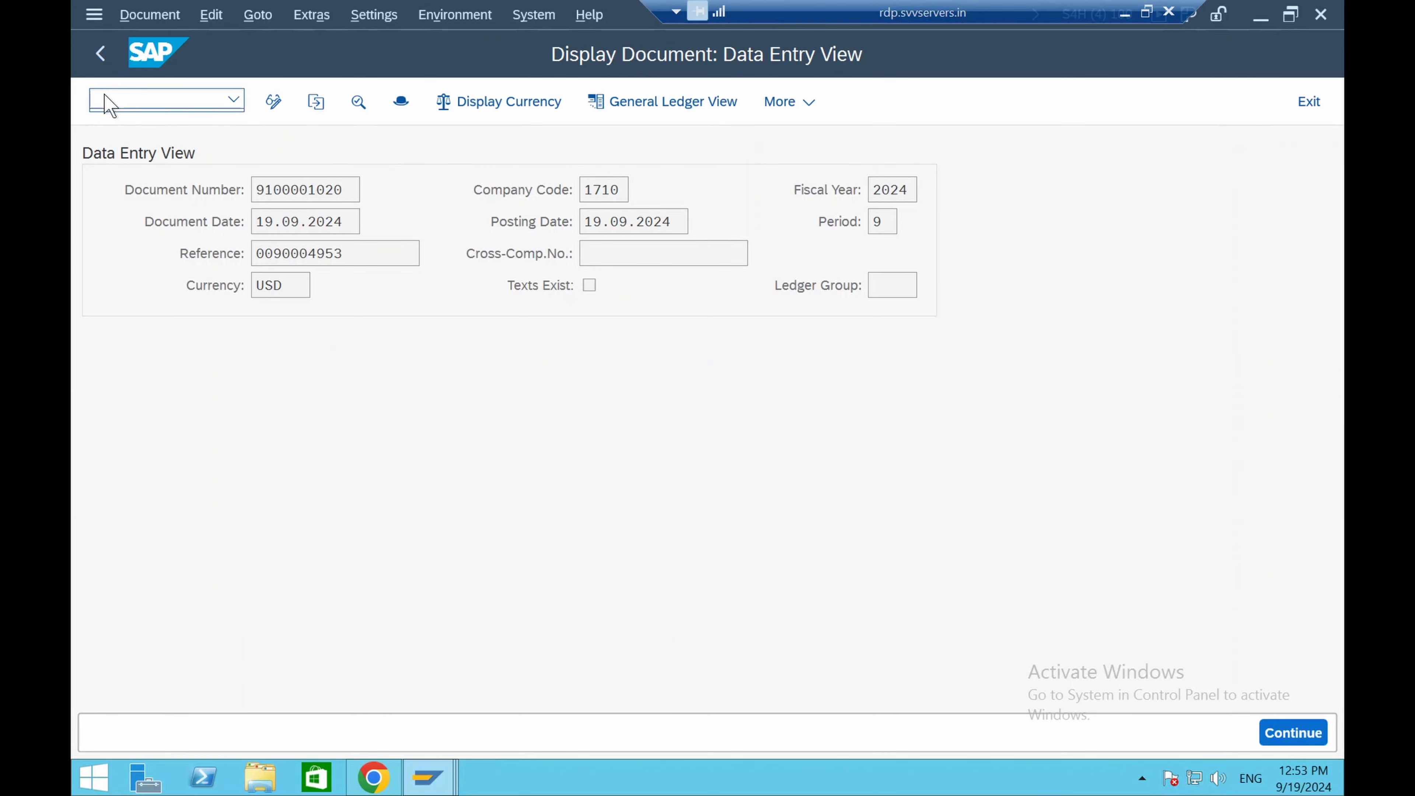
key("Return")
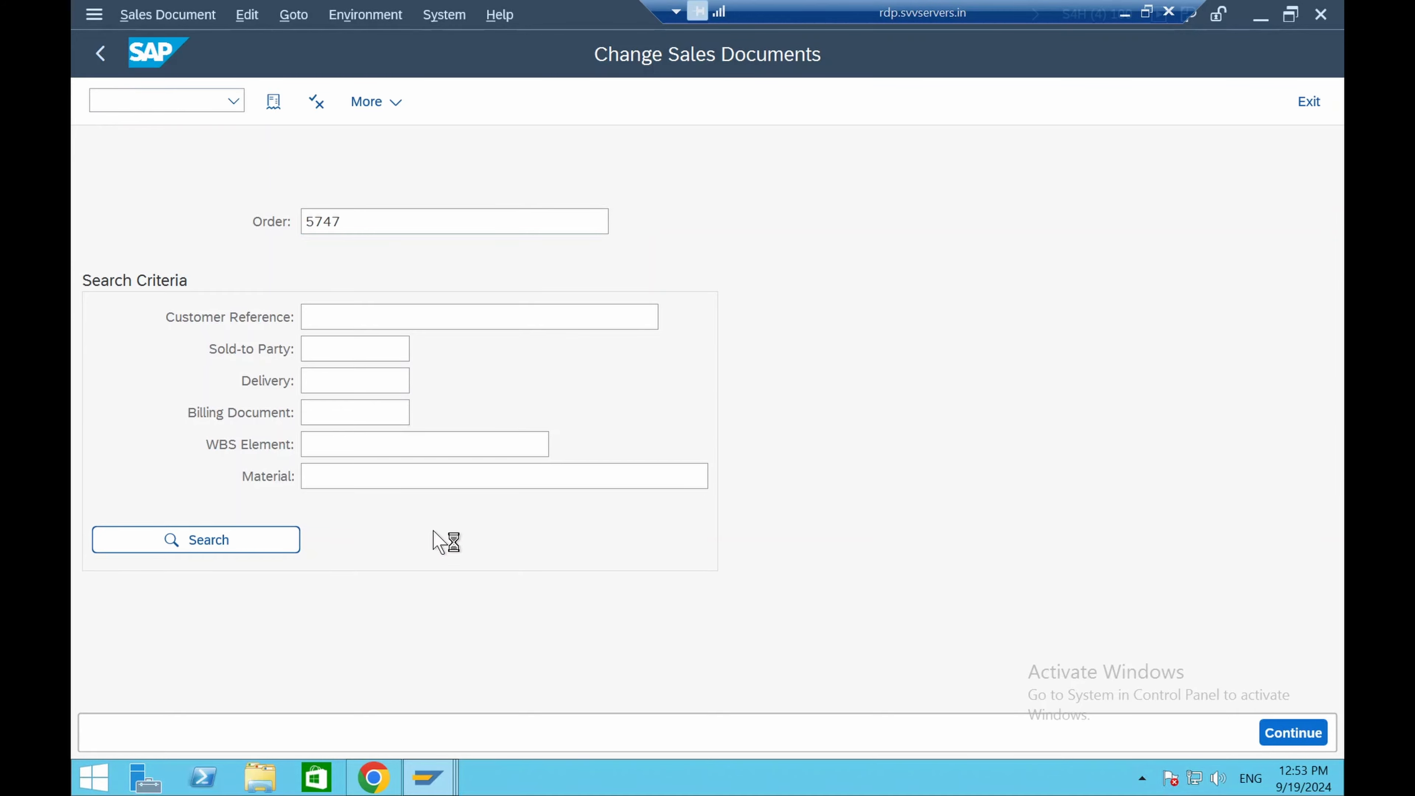
left_click(315, 102)
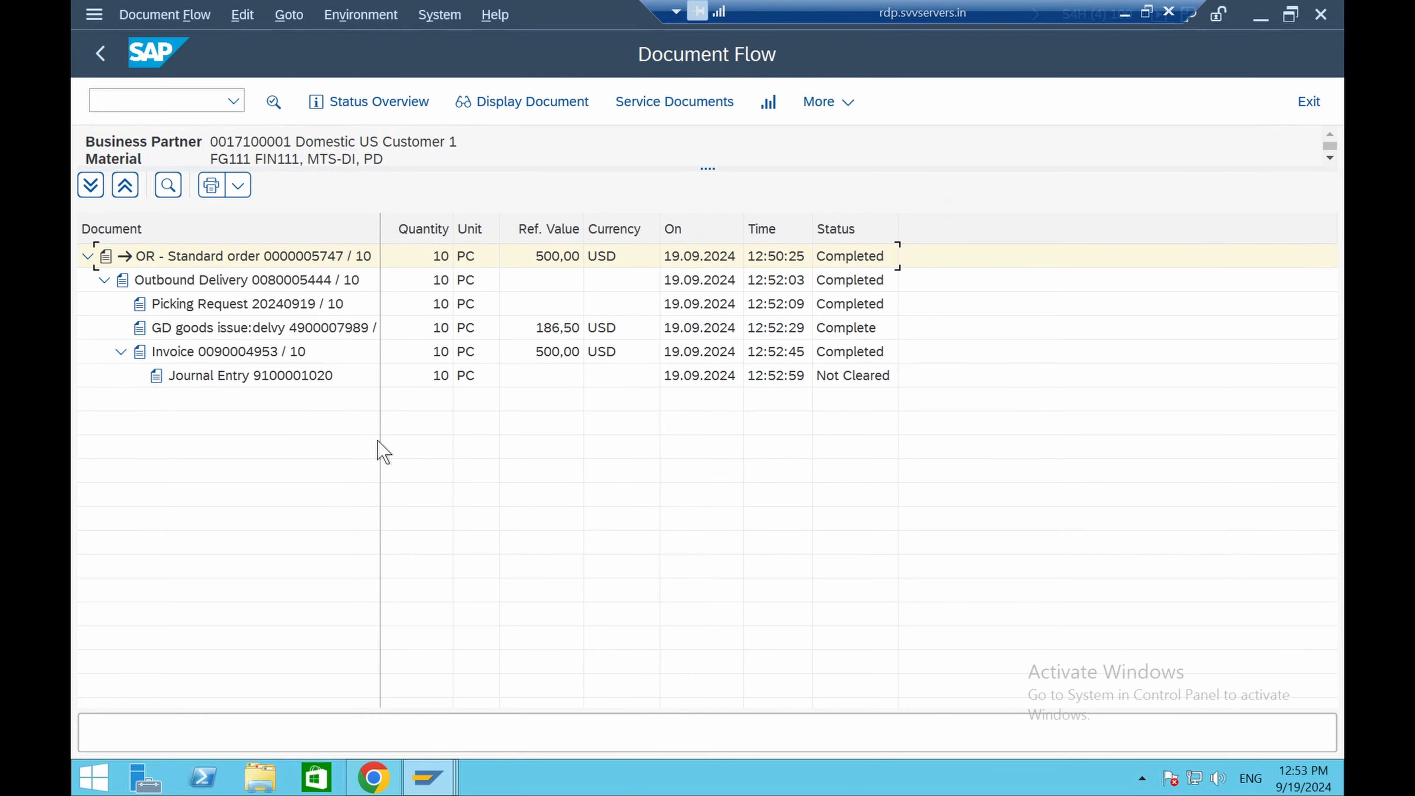
Display the goods issue from the document flow and examine the COGS and inventory lines of its first accounting document
left_click(226, 329)
left_click(507, 109)
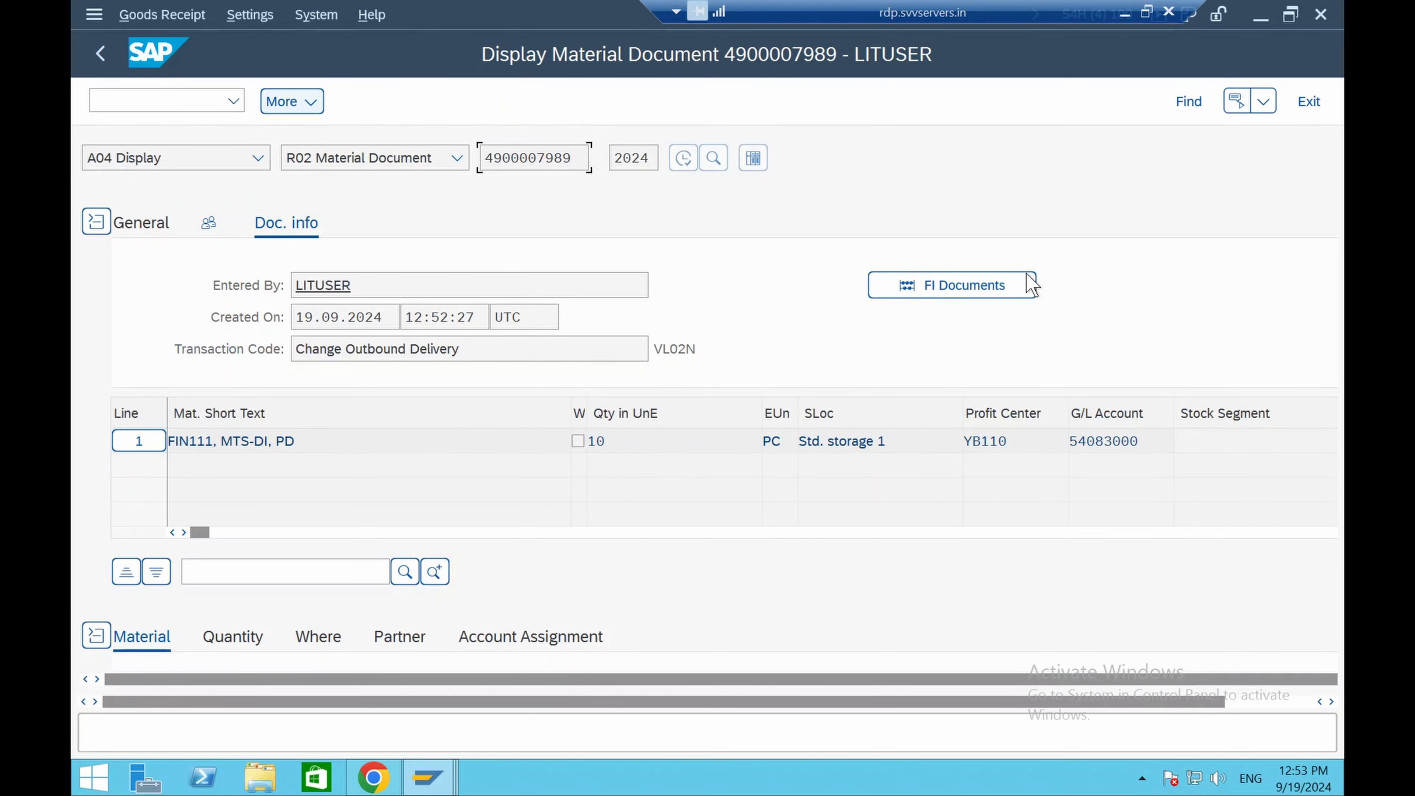
left_click(990, 293)
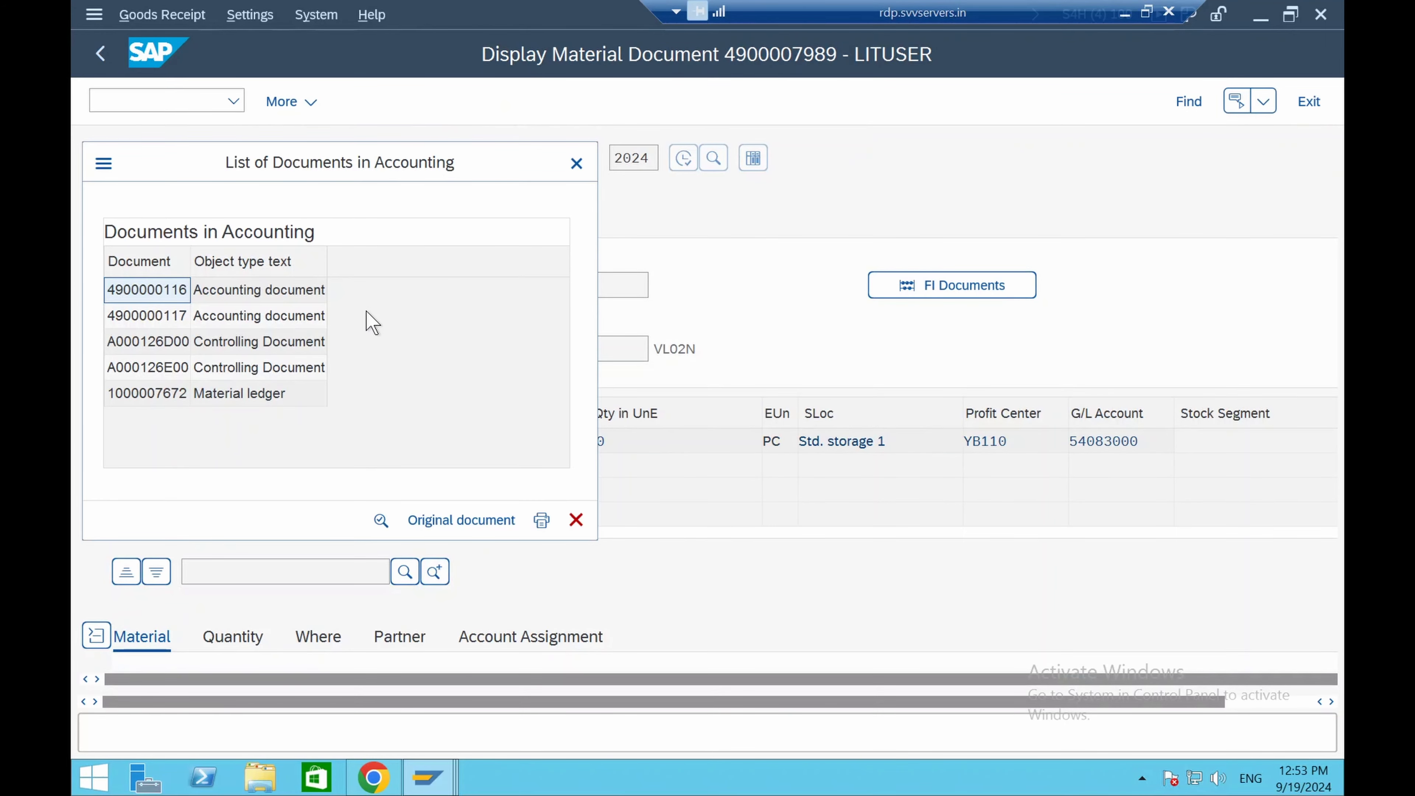
left_click(276, 294)
double_click(276, 294)
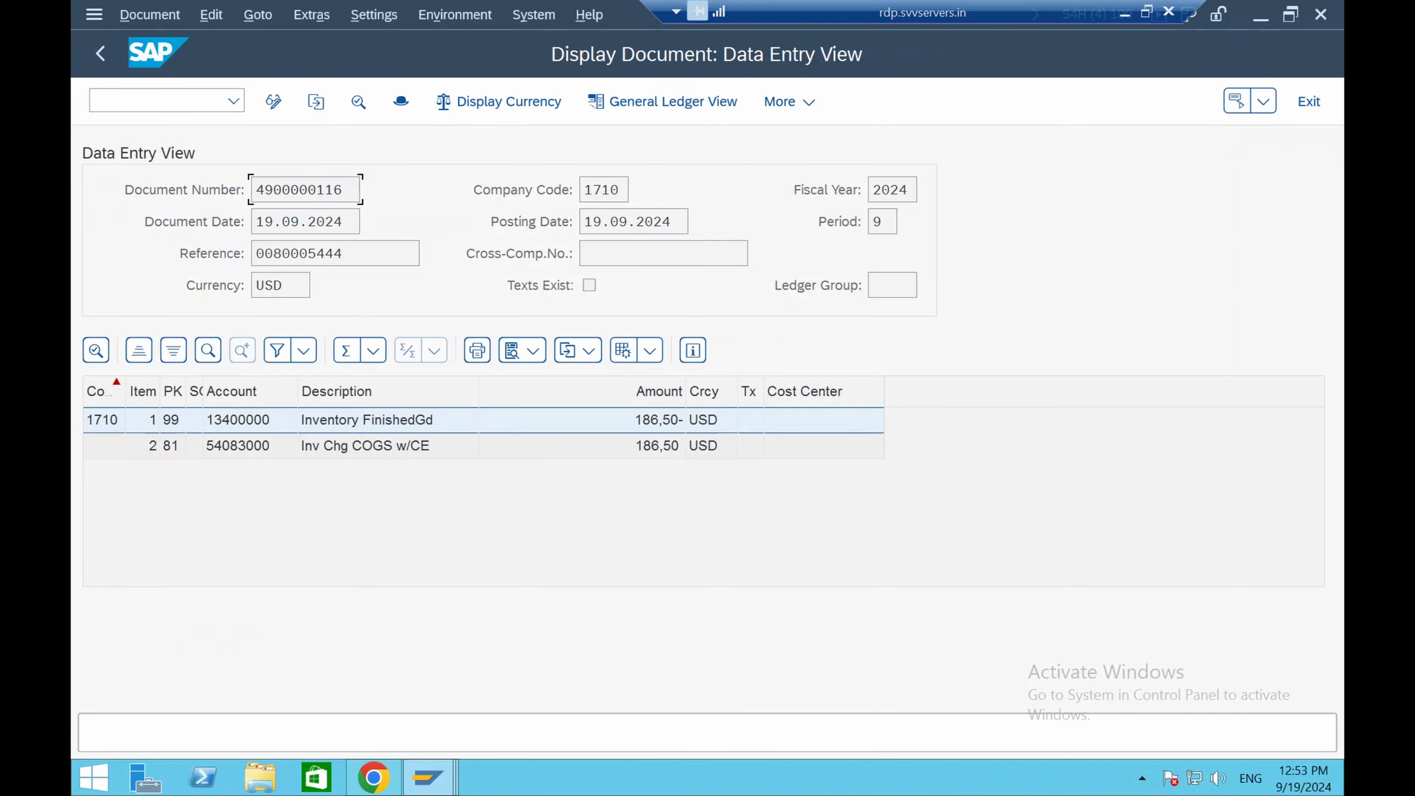
left_click(344, 449)
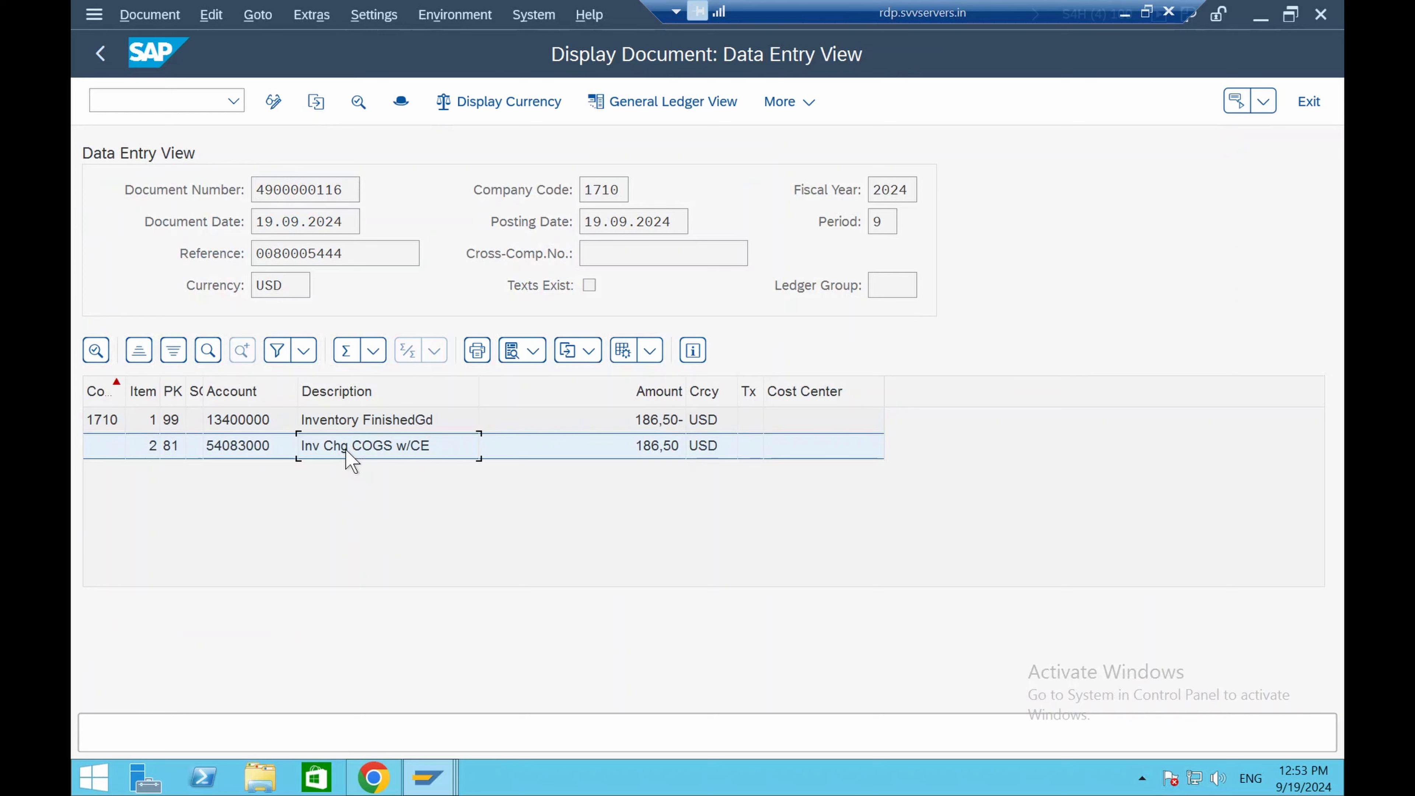
left_click(340, 425)
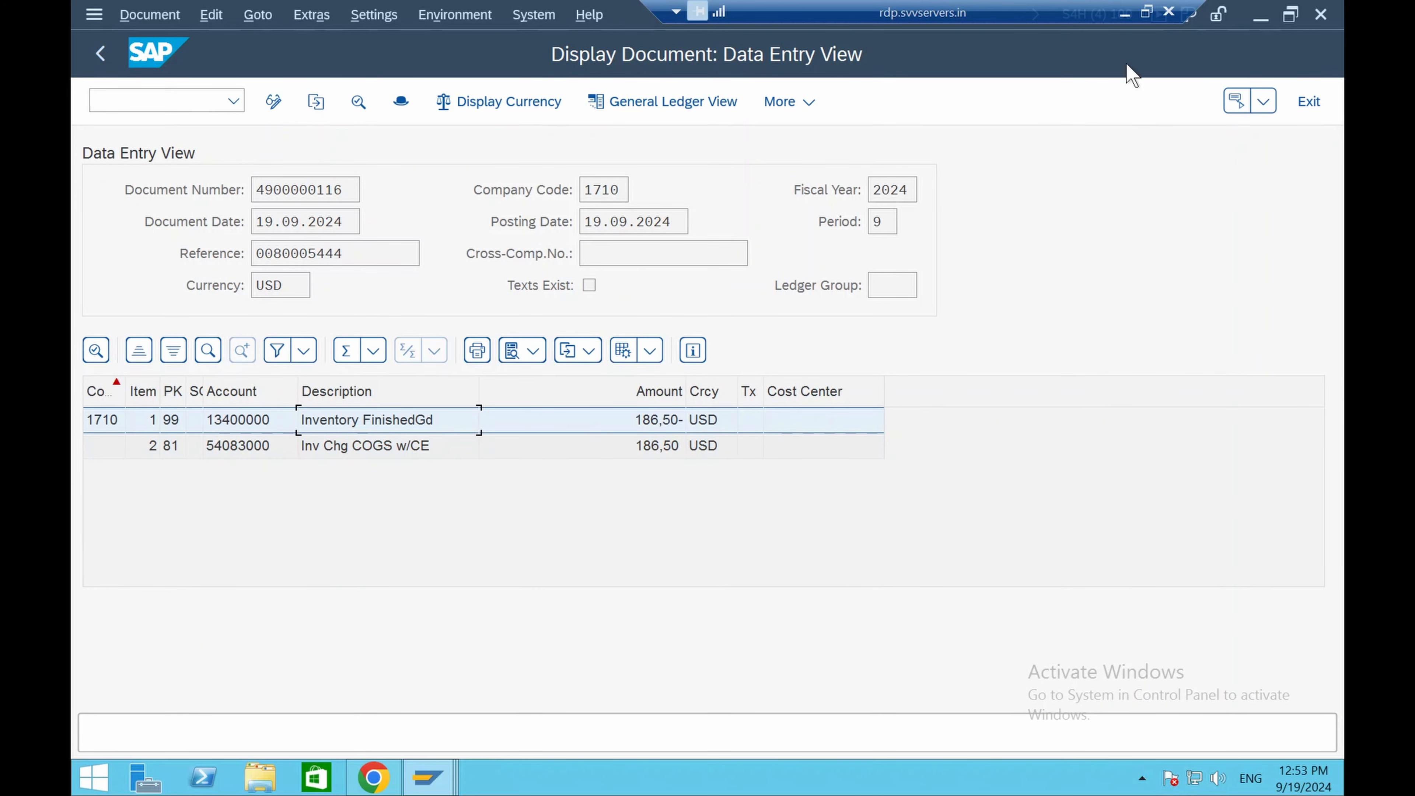
Switch to the PowerPoint presentation and review the goods issue entries on the accounting entries slide
left_click(1124, 14)
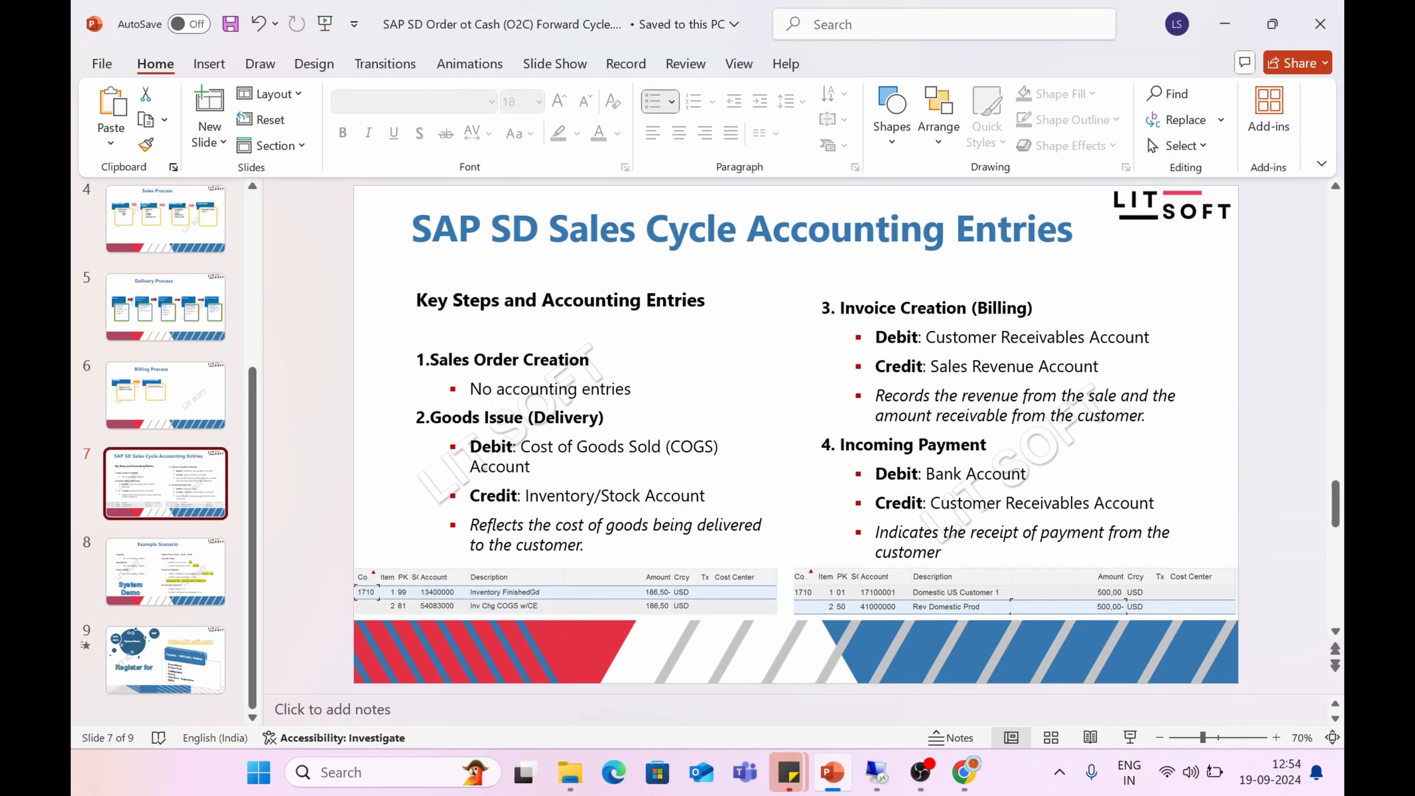
left_click(546, 496)
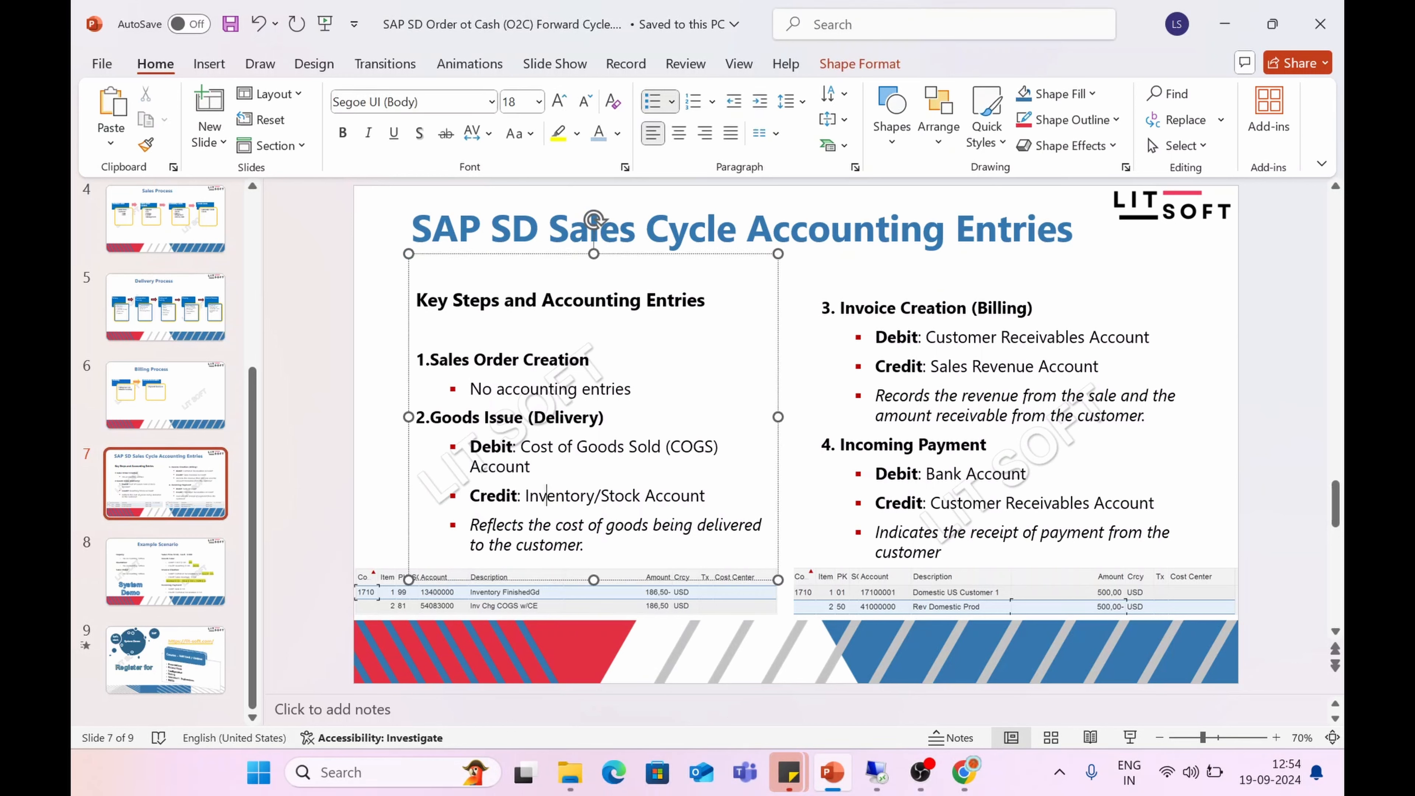
left_click(322, 475)
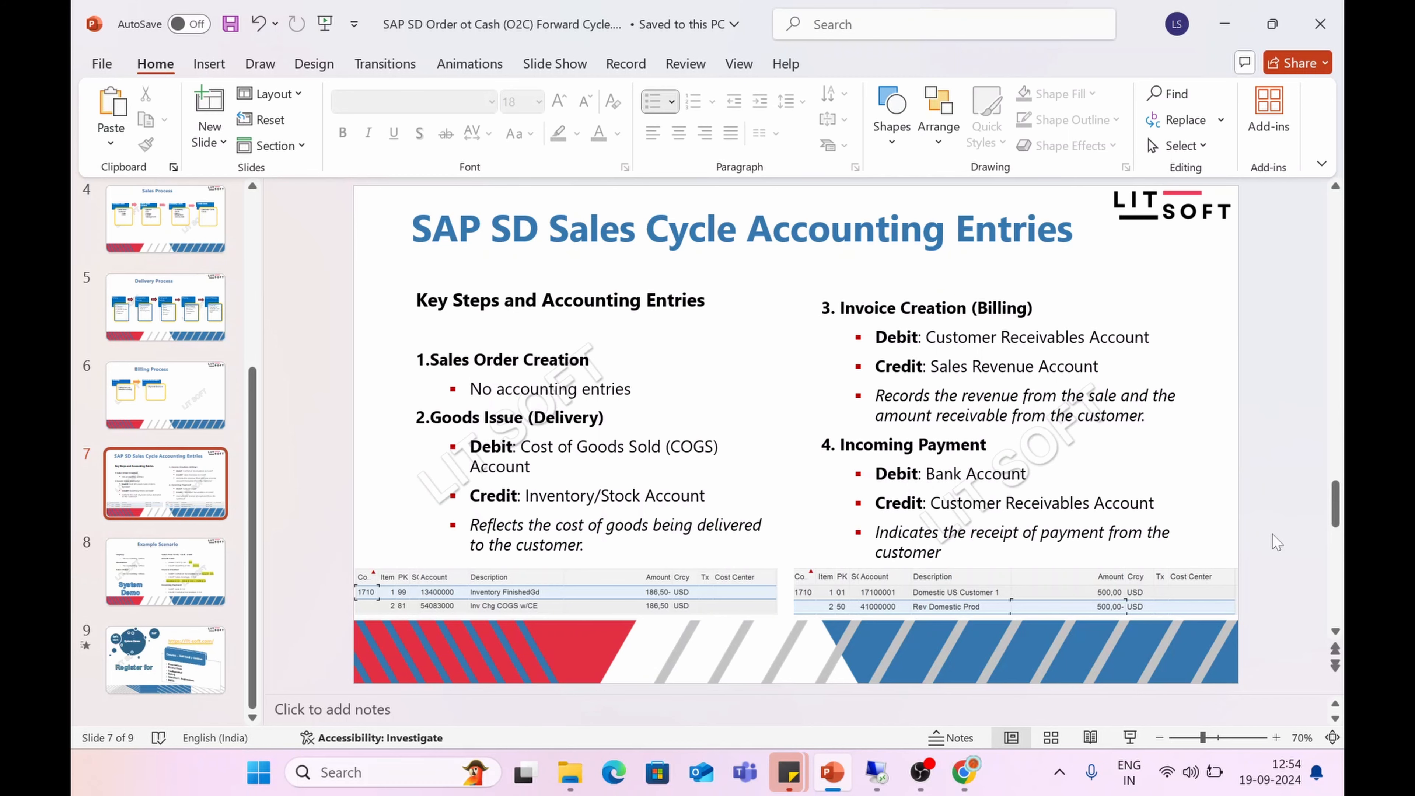
Switch to the SAP Fiori launchpad in the remote session and open Create Sales Orders (VA01) from Sales Processing under Internal Sales
mouse_move(964, 778)
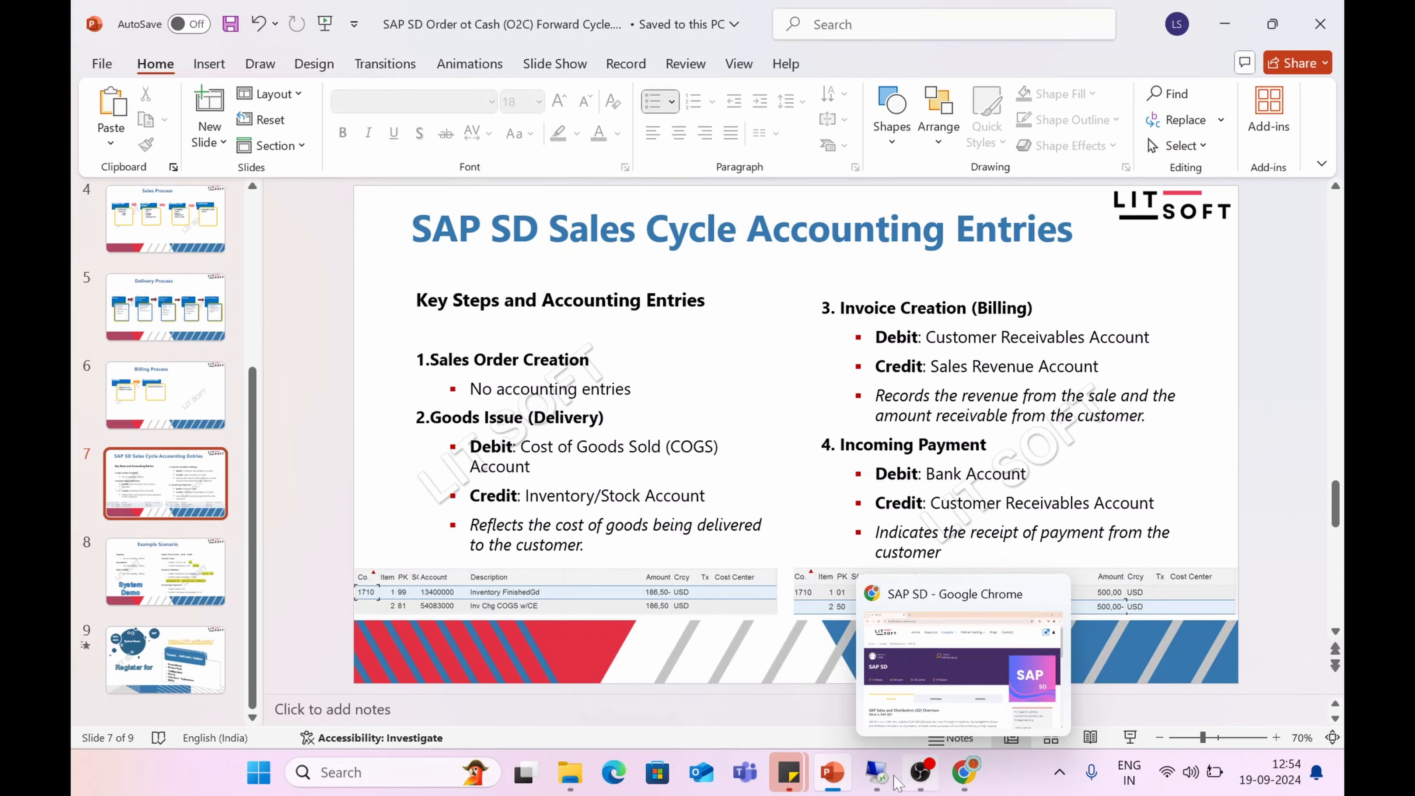
left_click(876, 772)
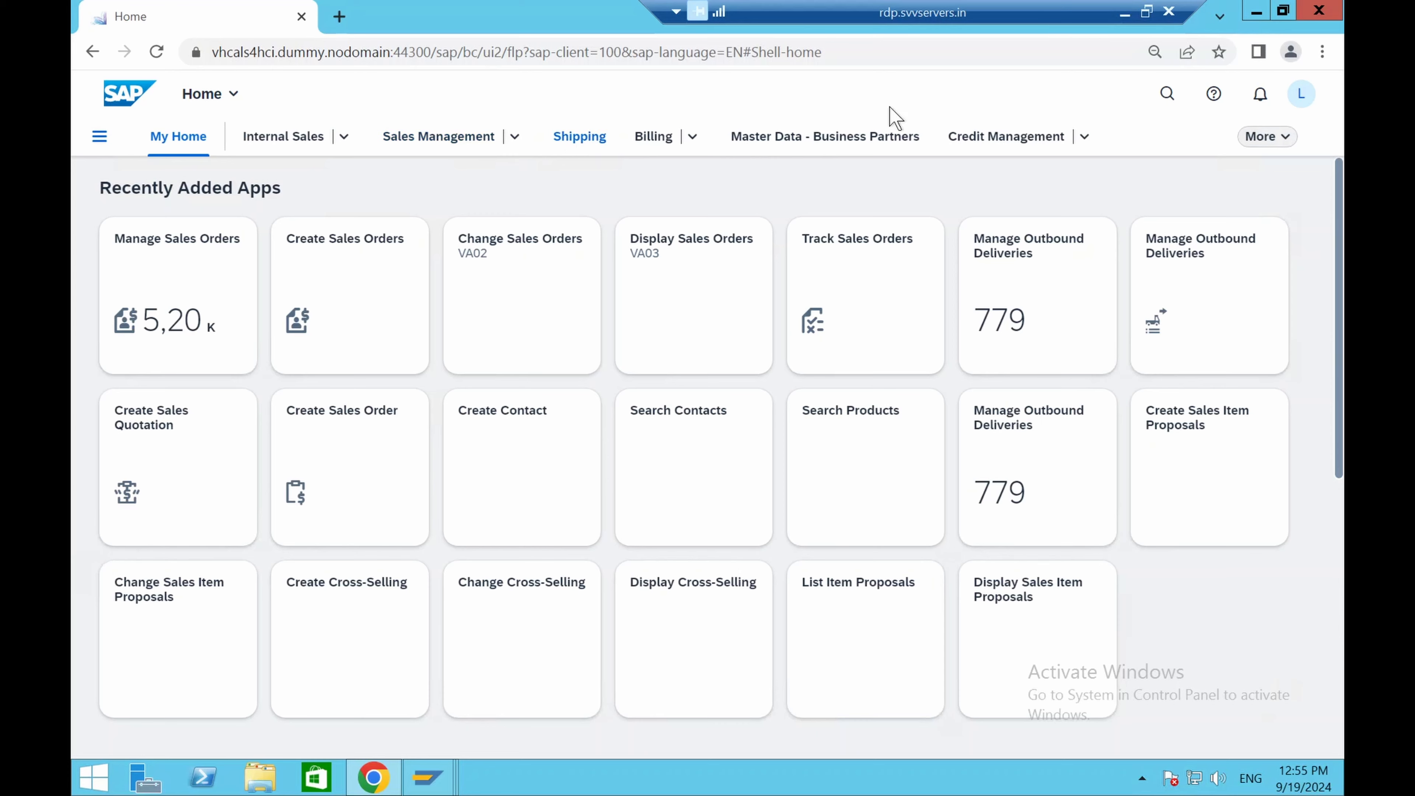
left_click(349, 141)
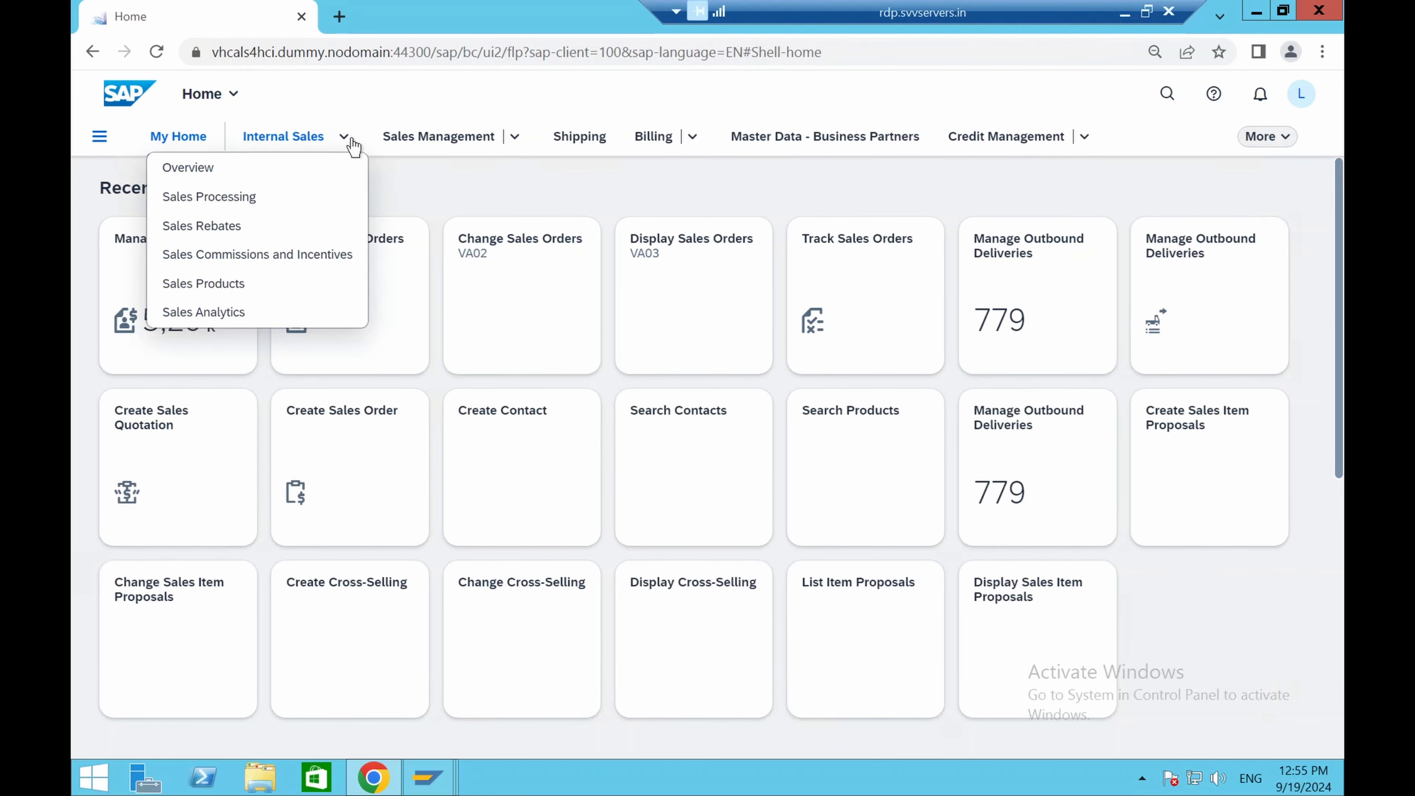
left_click(243, 205)
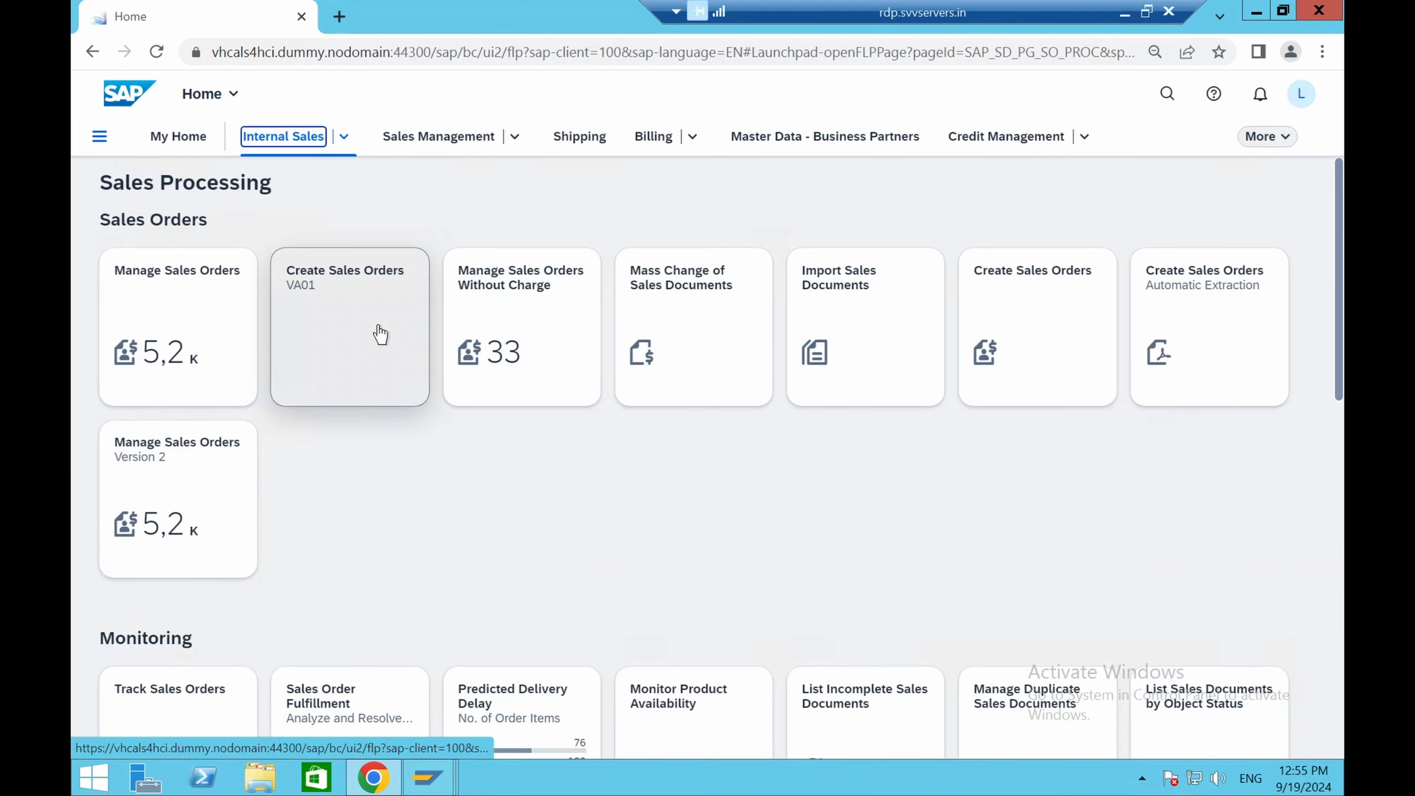
left_click(380, 333)
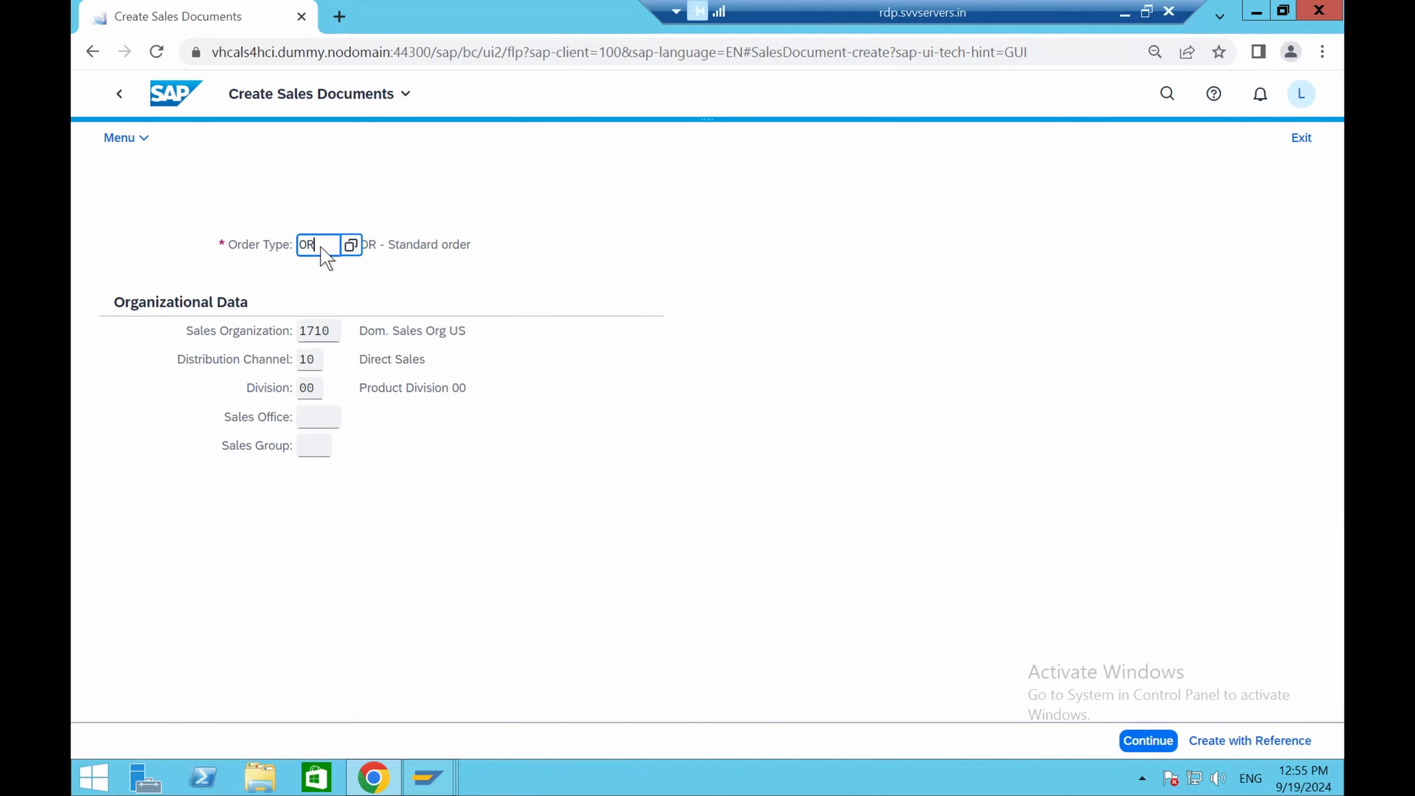
Start an OR standard order with Domestic US Customer 1 as sold-to party and CUST PO7 as customer reference
left_click(1125, 747)
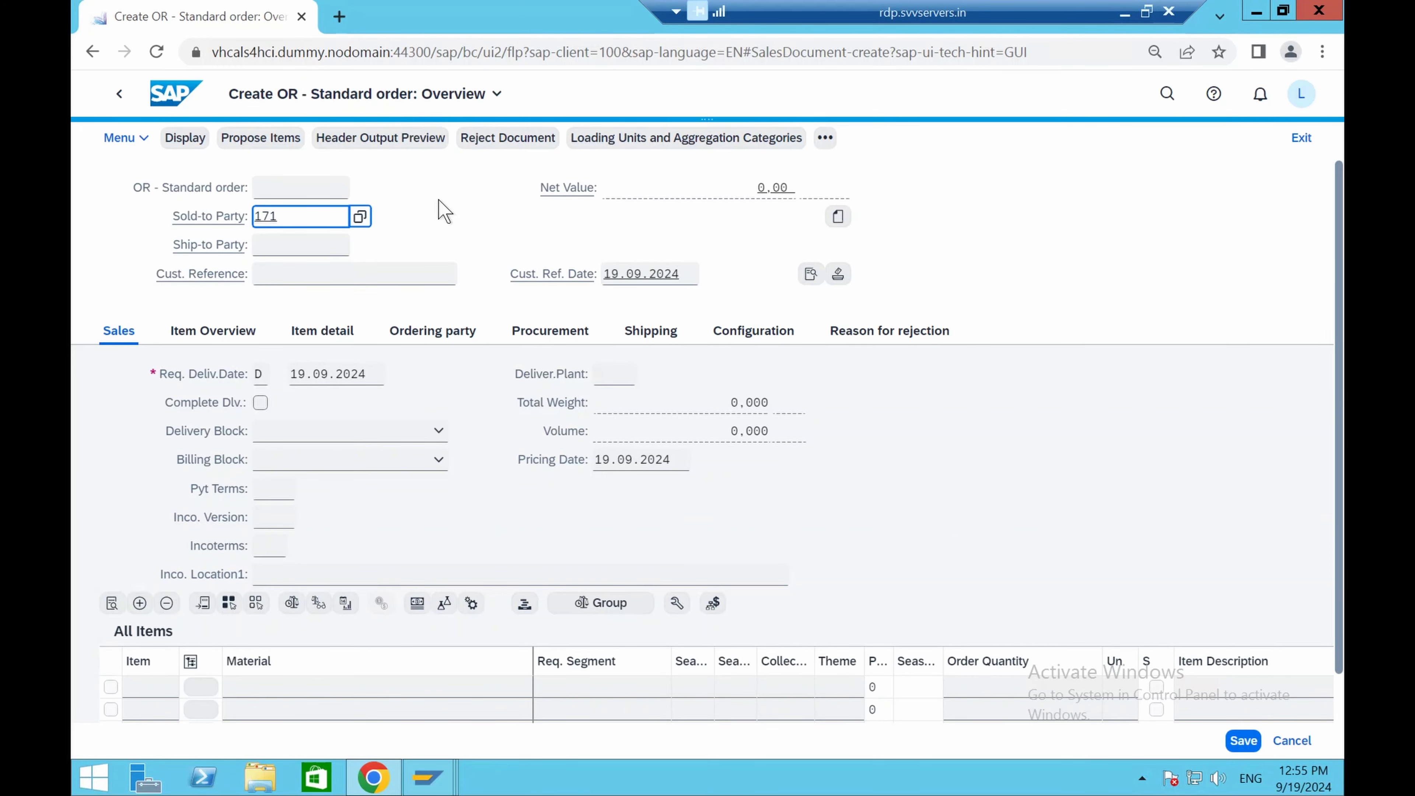
type("17100001")
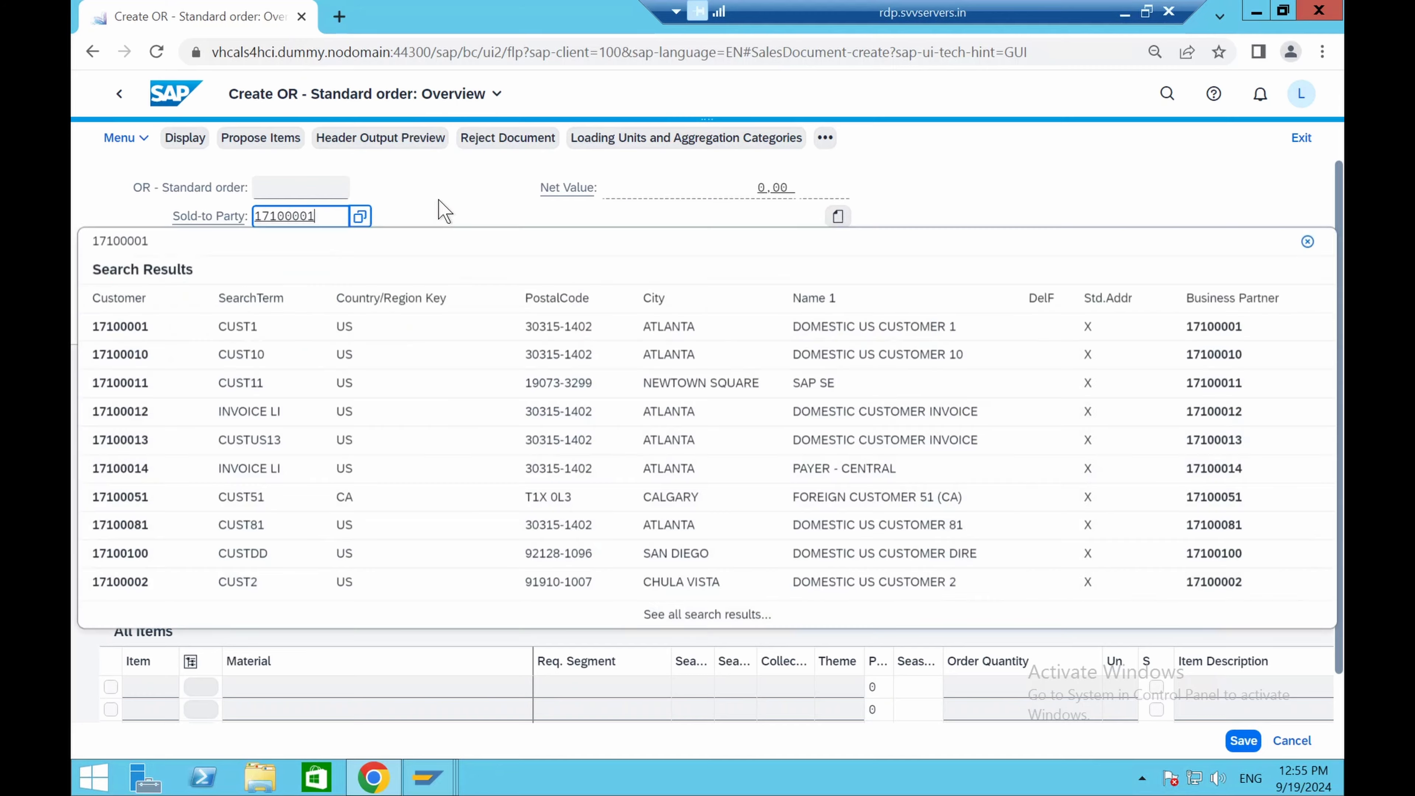
left_click(282, 328)
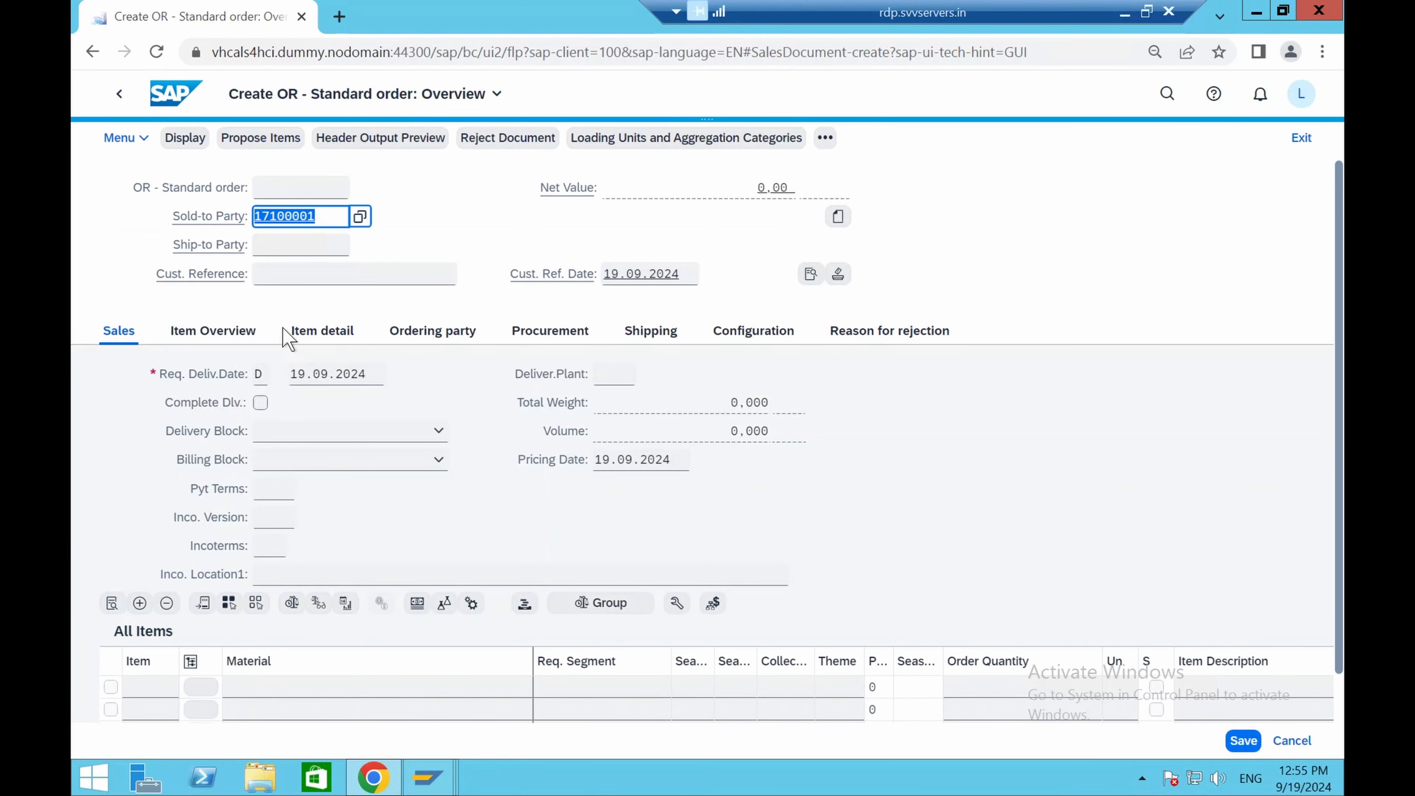
left_click(276, 277)
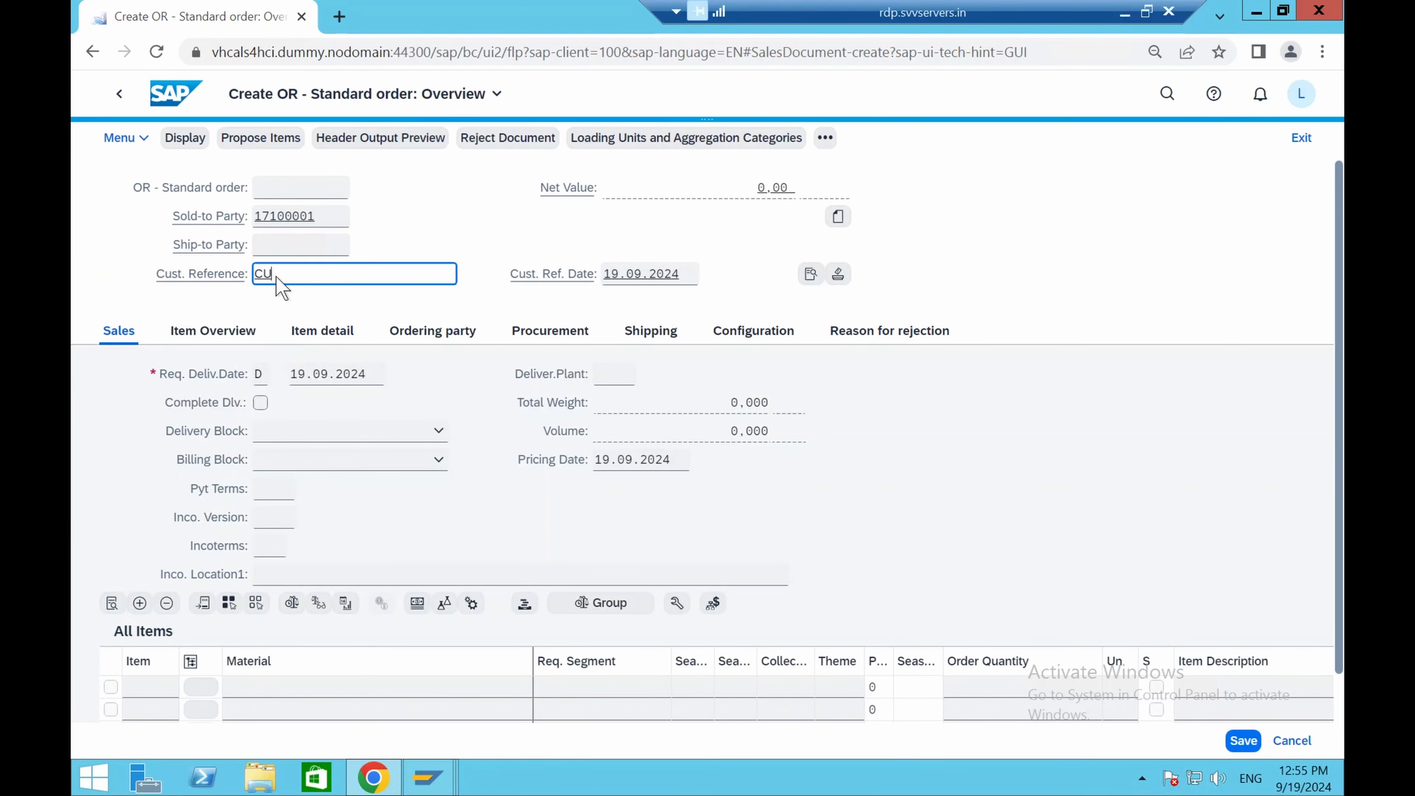
type("CUST PO7")
key("Return")
In the item overview, add material FG111 with an order quantity of 10
left_click(228, 347)
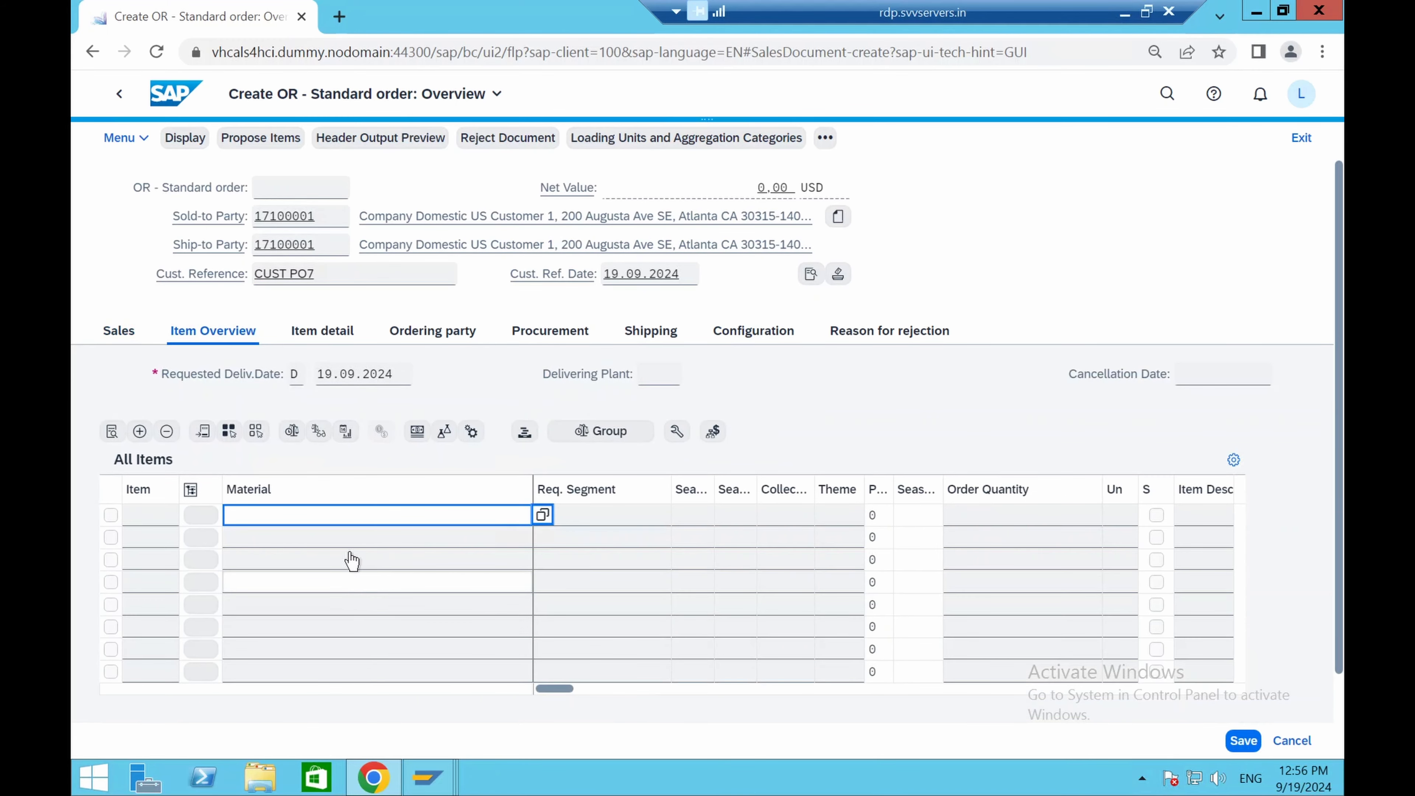
type("FG")
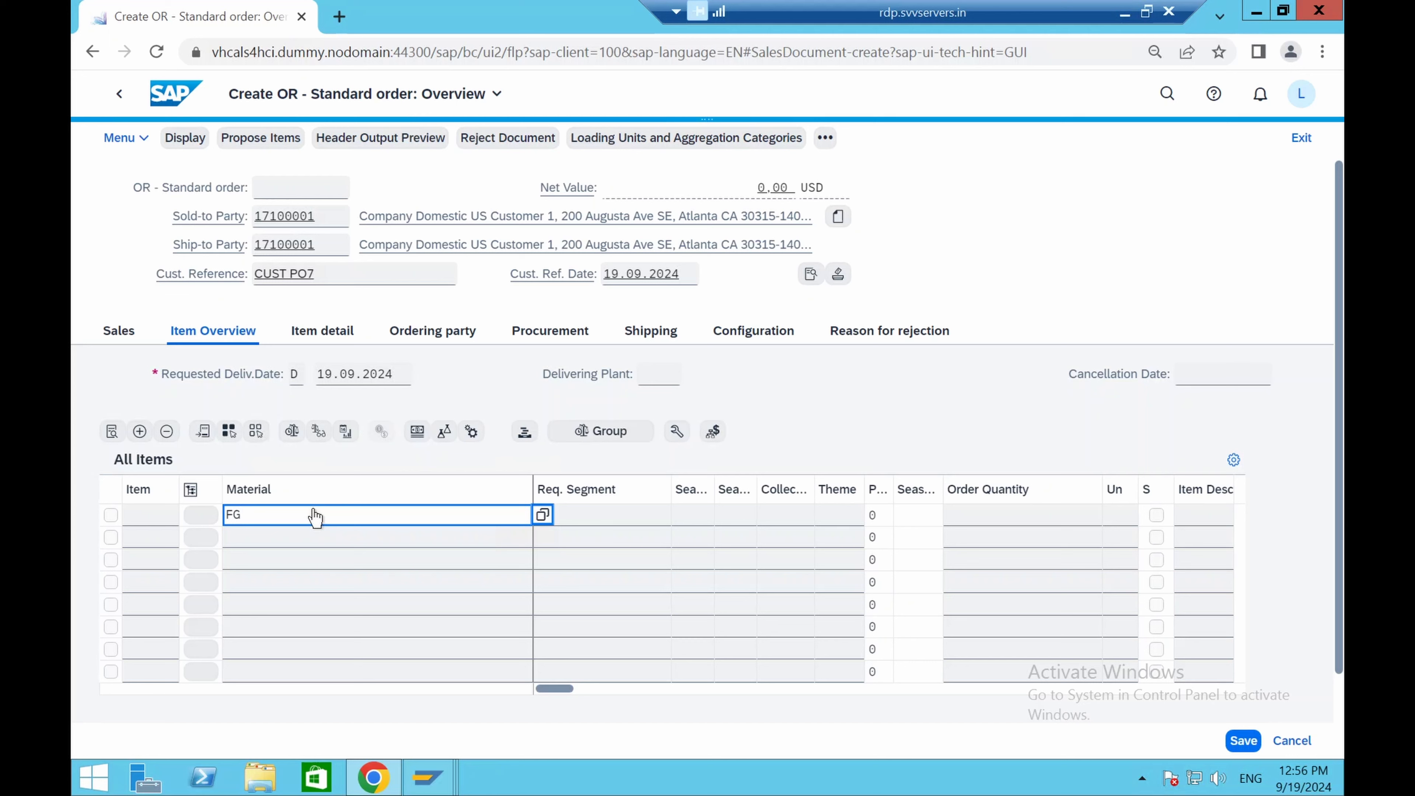
type("111")
key("Tab")
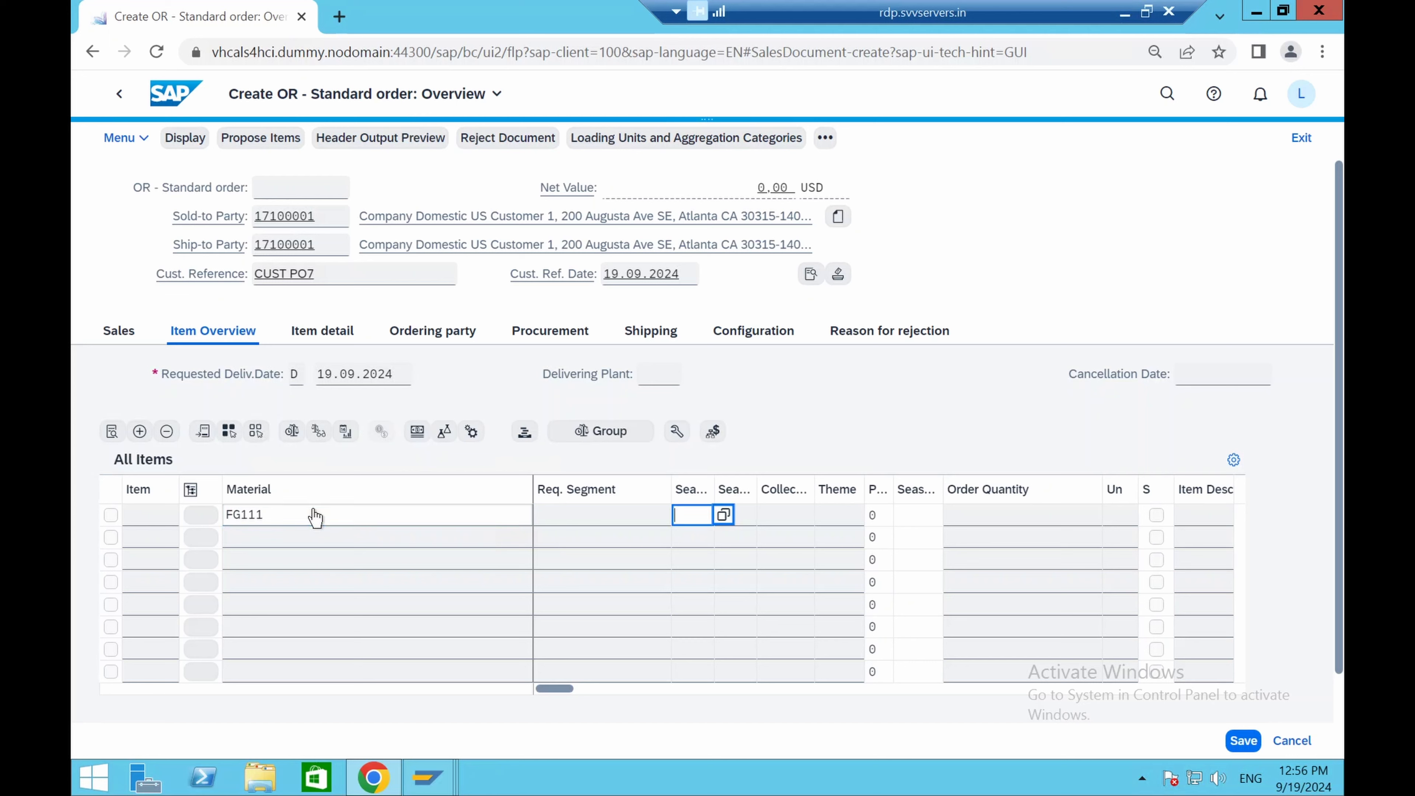
key("Tab")
key("Tab")
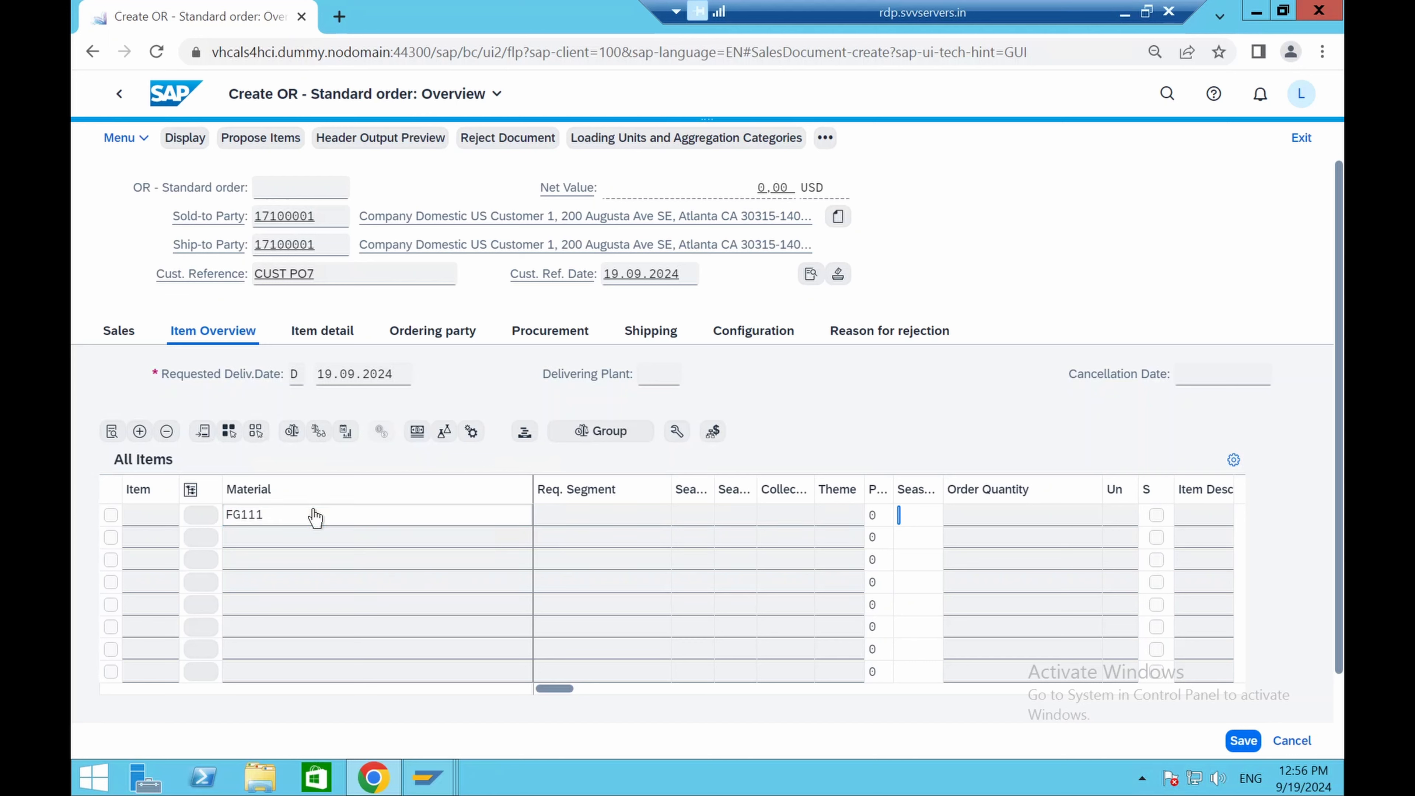
key("Tab")
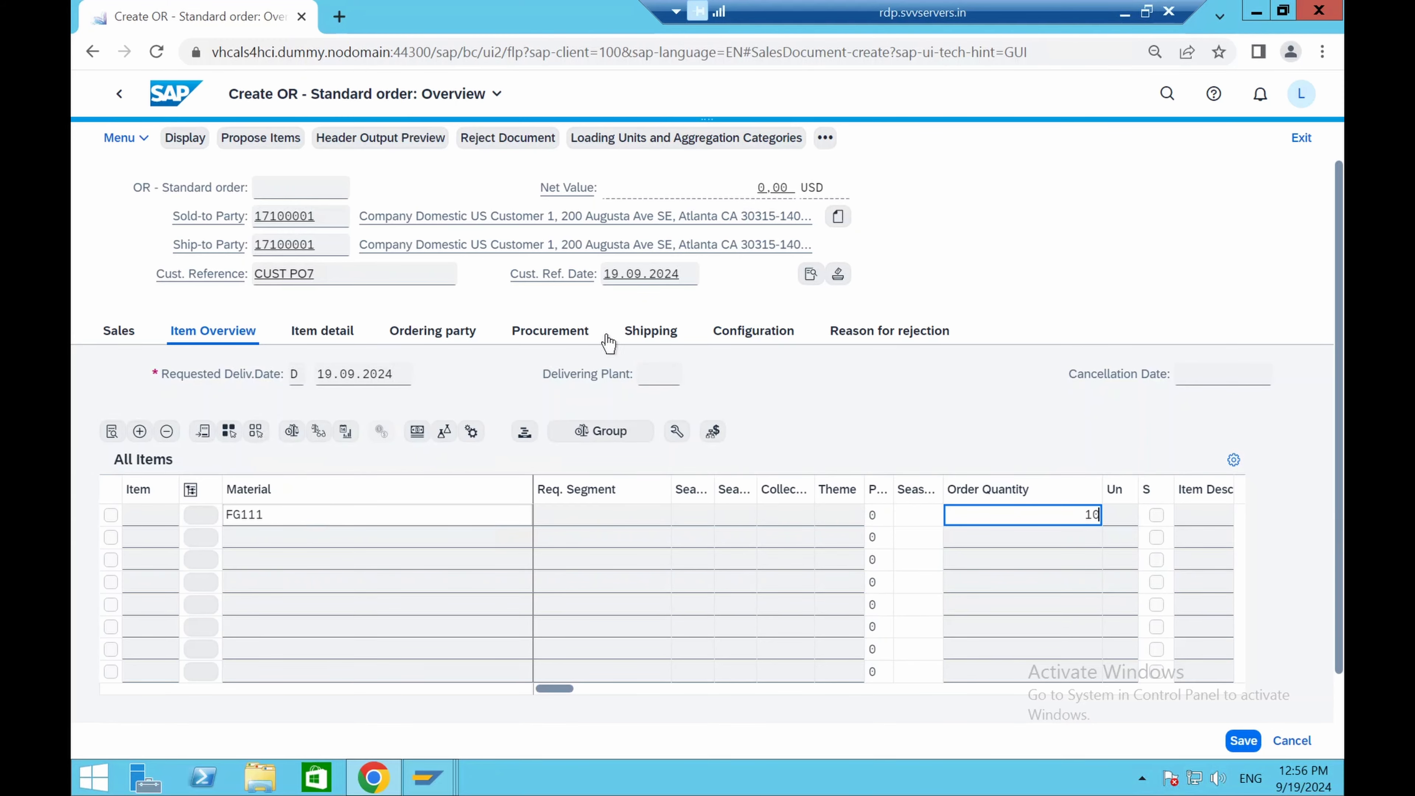
key("Return")
Acknowledge the bill of material information for the FG111 item and save the standard order
left_click(924, 514)
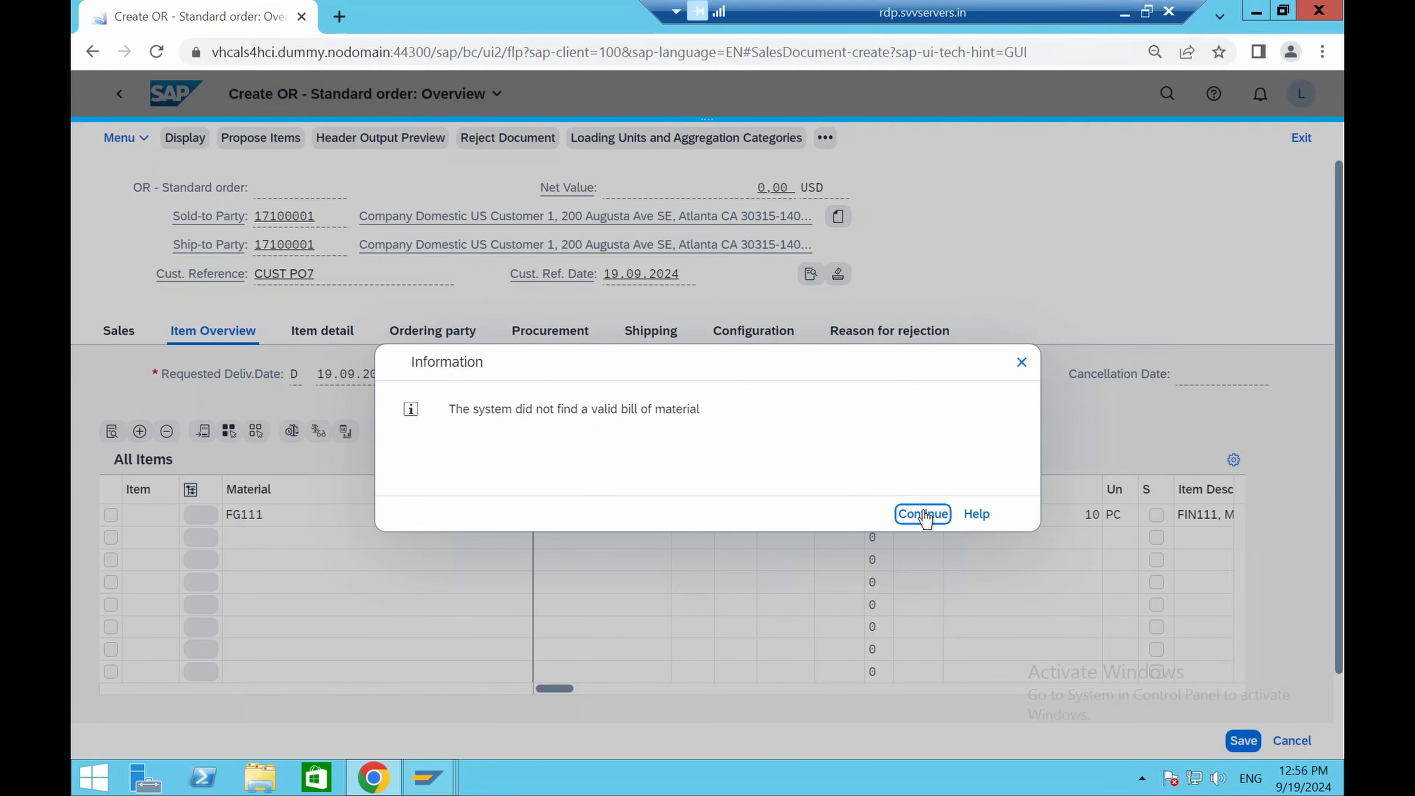
left_click(924, 519)
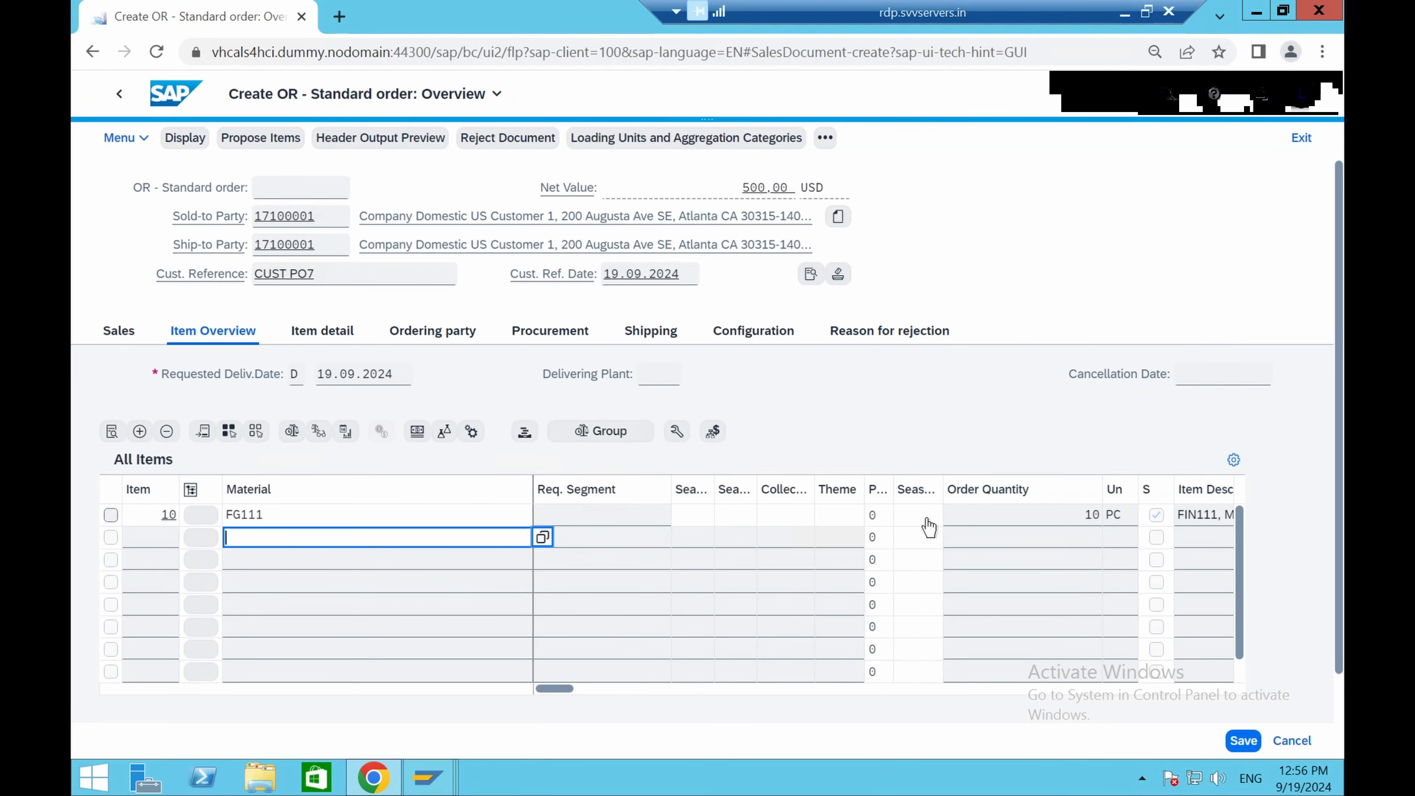
left_click(926, 520)
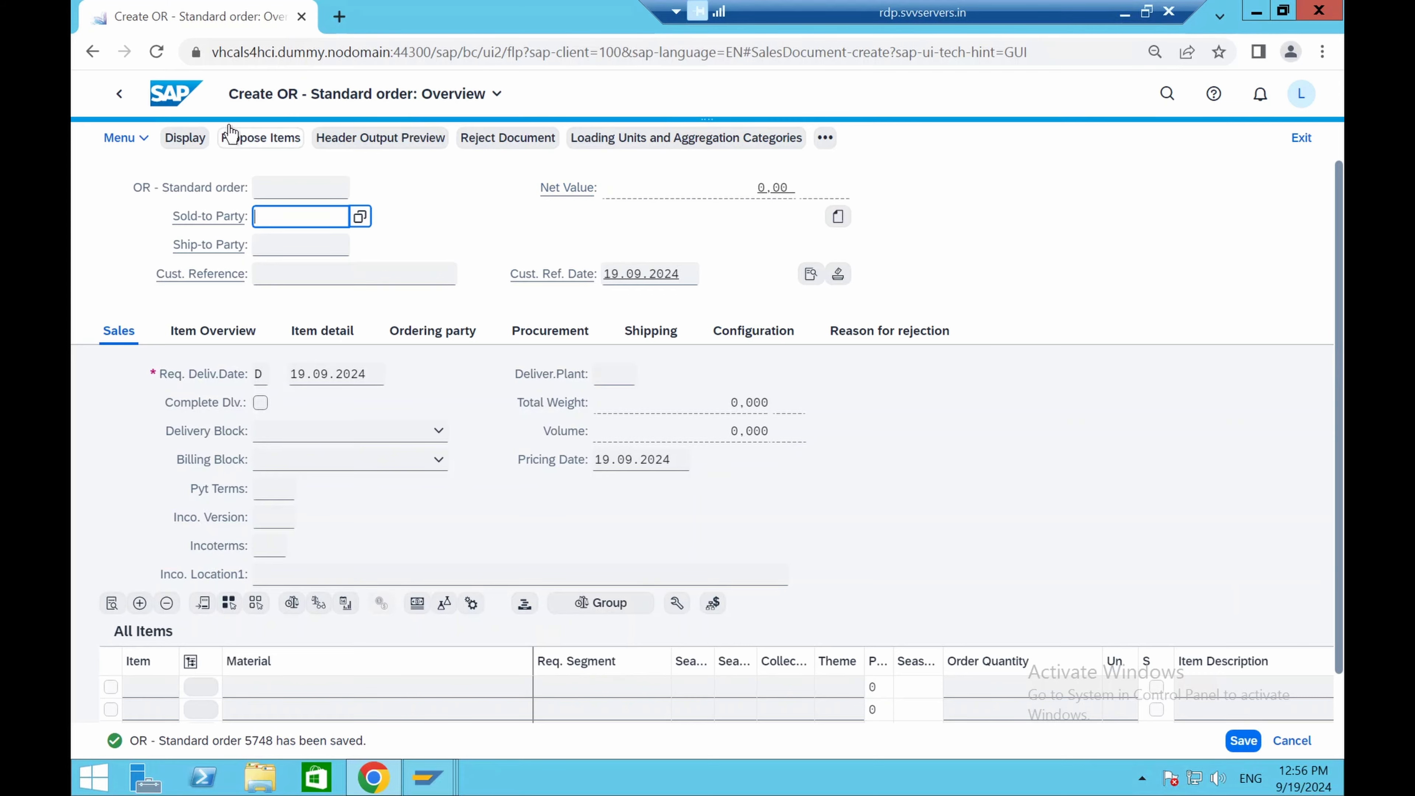
Open Create Outbound Deliveries From Sales Orders in the launchpad's Shipping area and create the delivery for the listed sales order
left_click(172, 98)
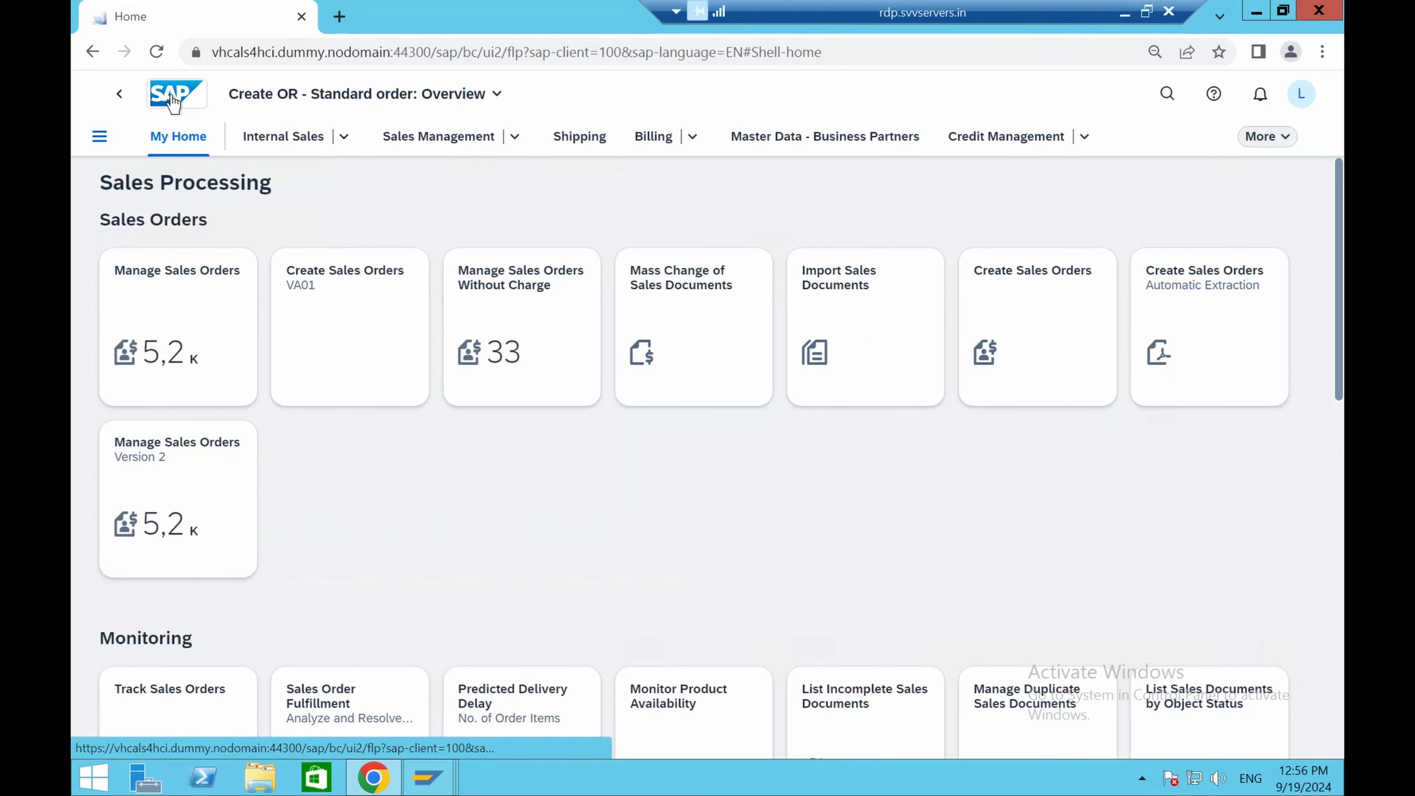
left_click(583, 140)
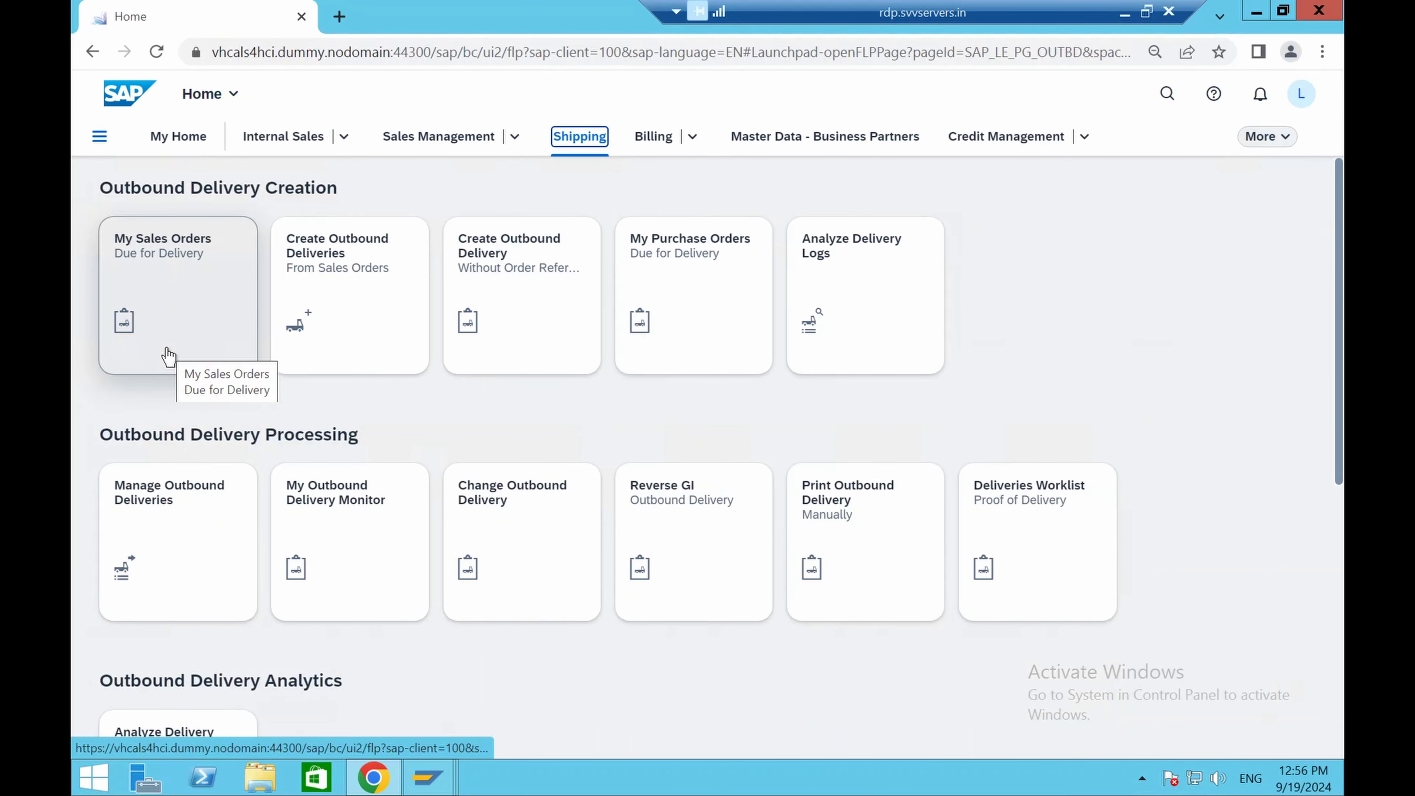
left_click(333, 252)
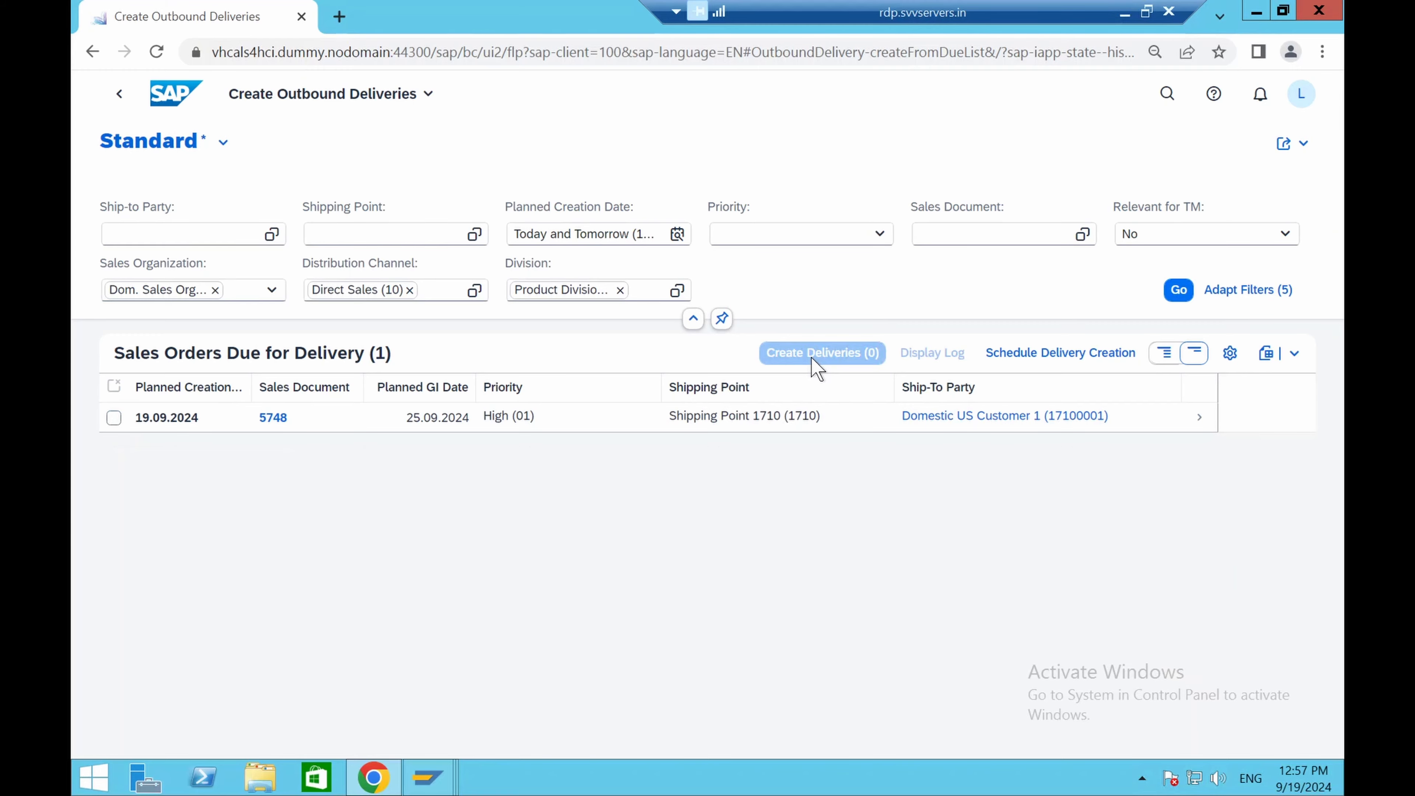
left_click(114, 419)
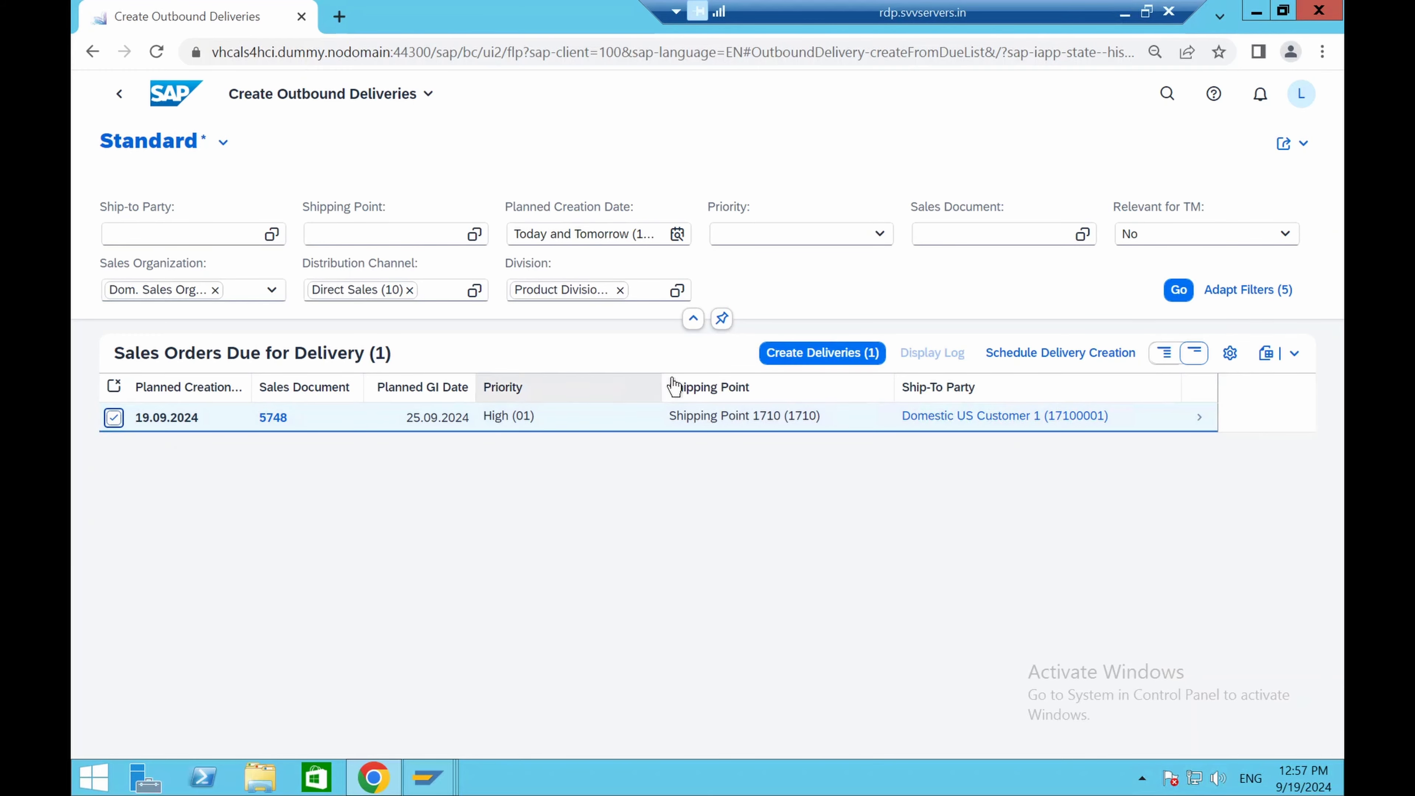
left_click(790, 365)
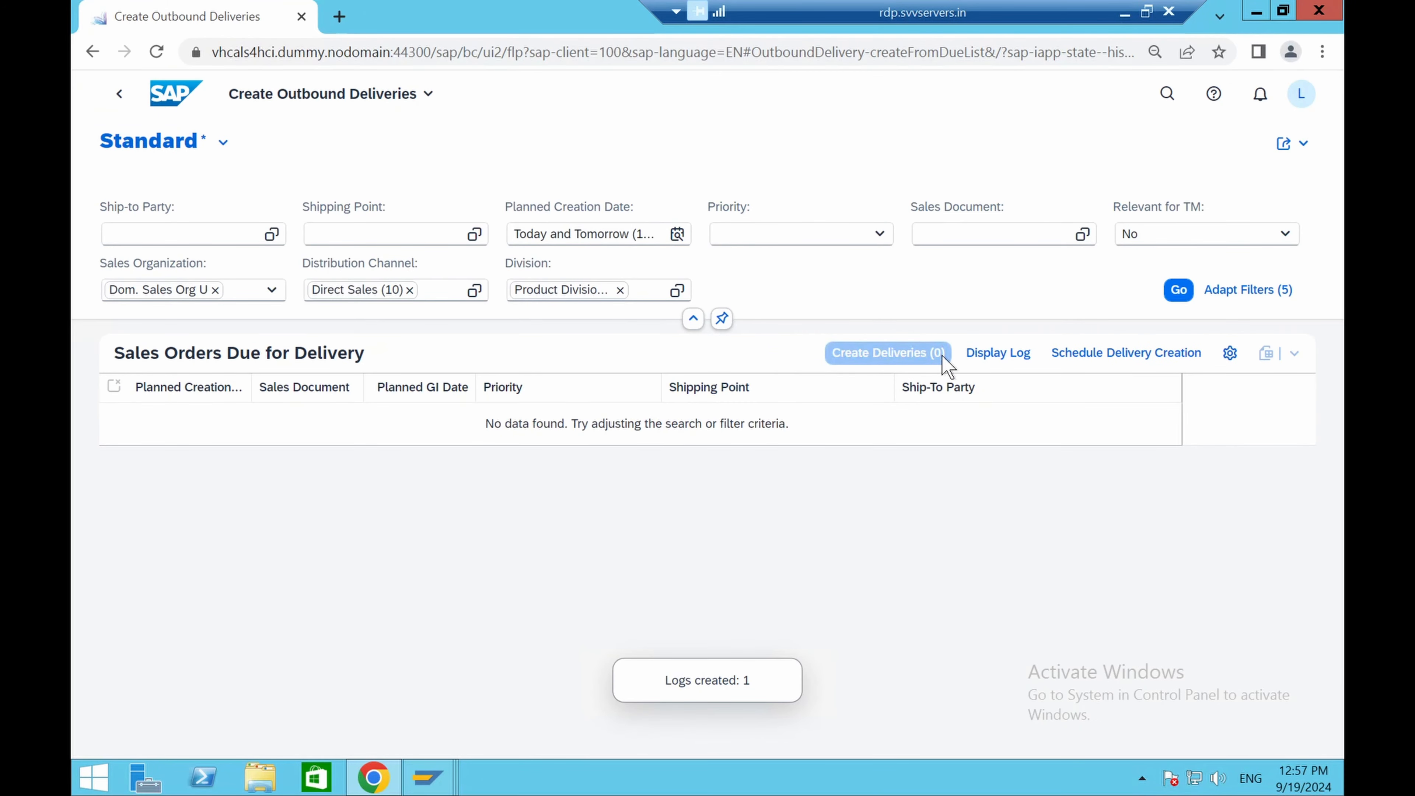
Open the new delivery from the delivery log in Change Outbound Delivery and set the picked quantity of FG111 to 10
left_click(976, 356)
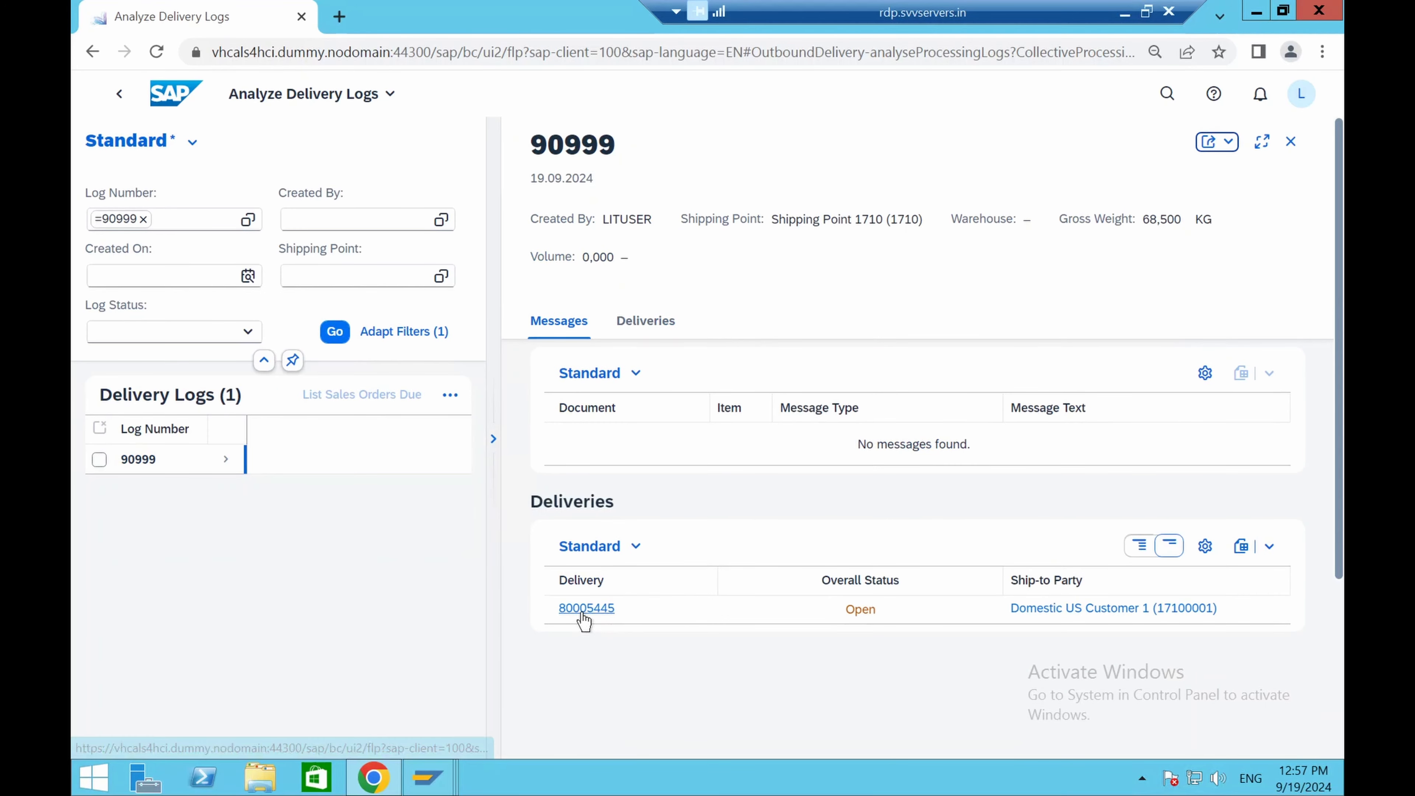
double_click(595, 618)
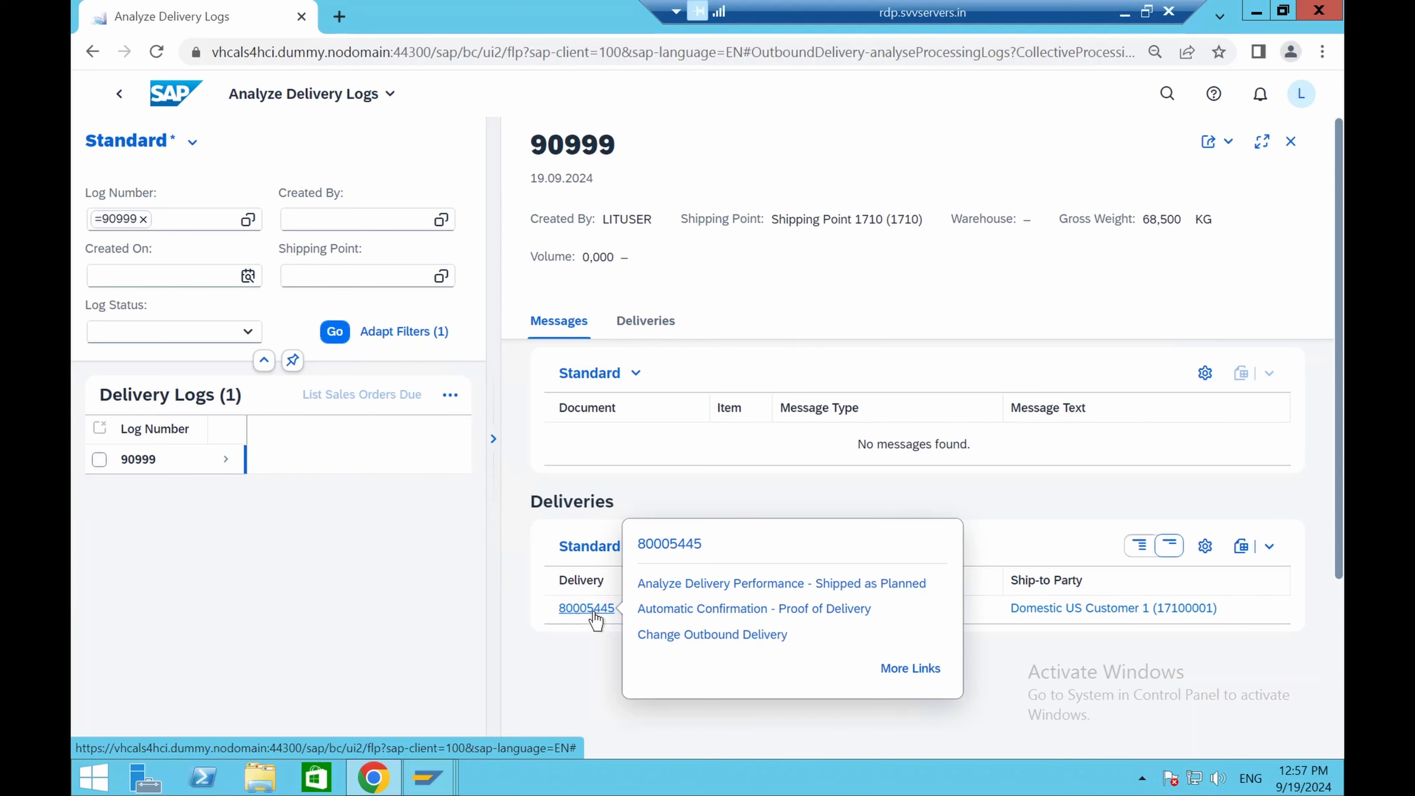
left_click(677, 636)
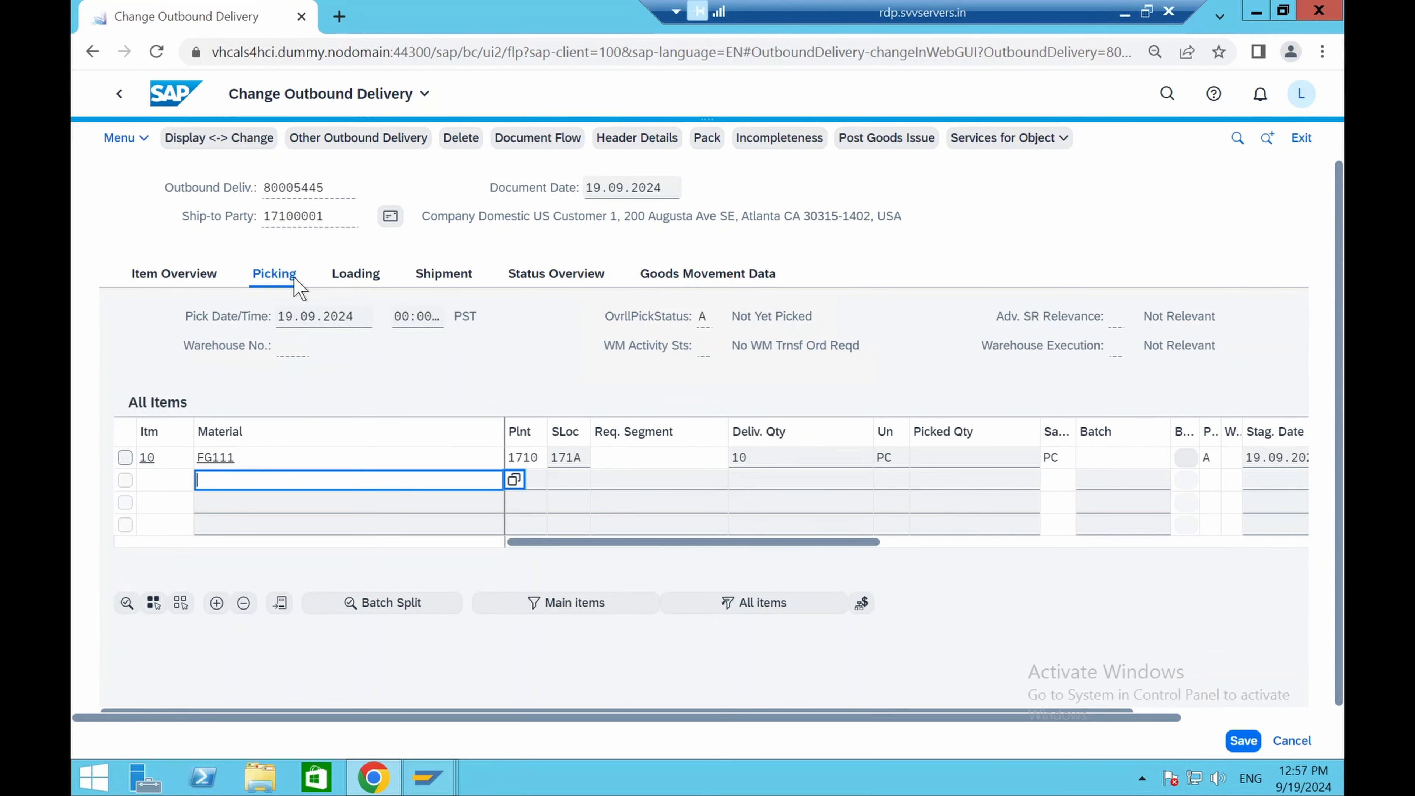
left_click(955, 460)
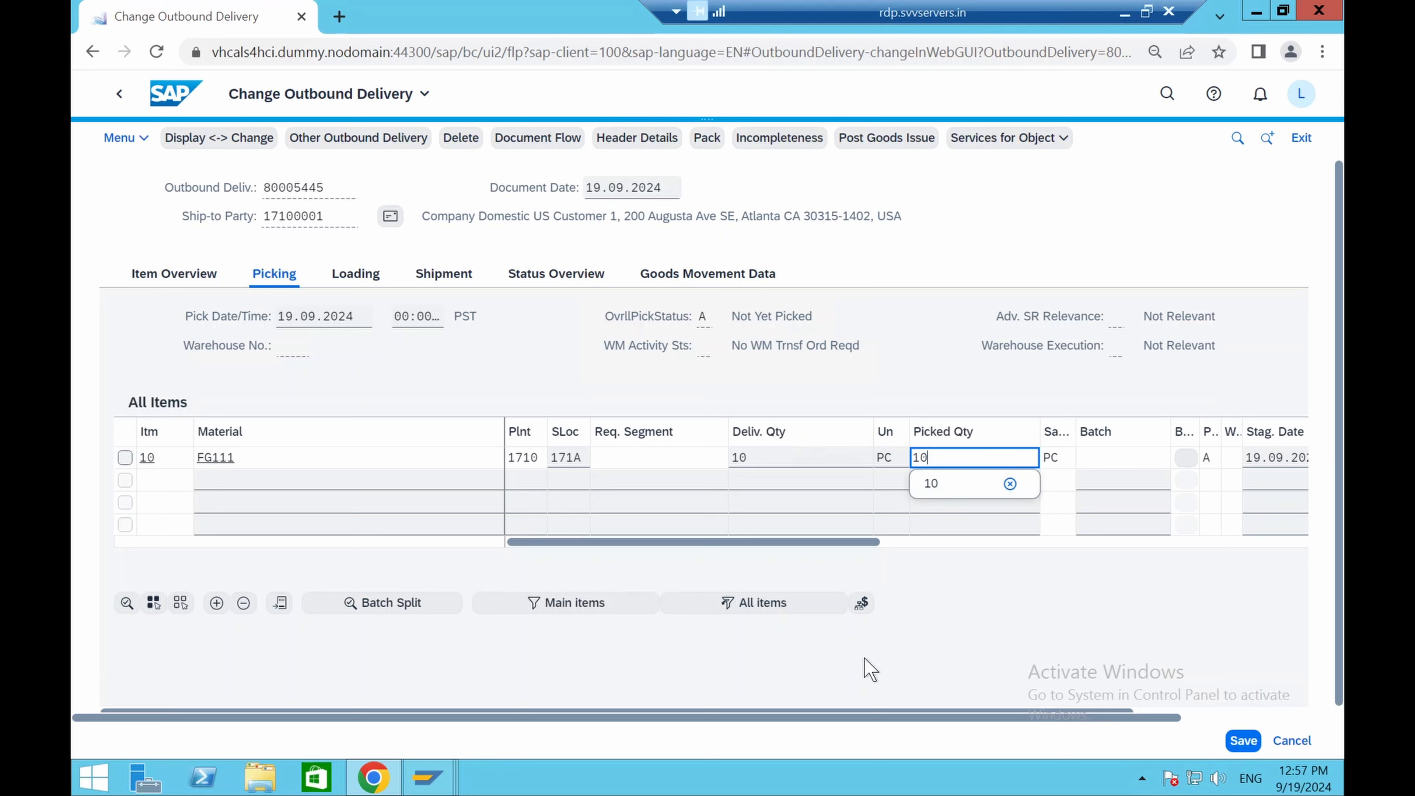
left_click(859, 669)
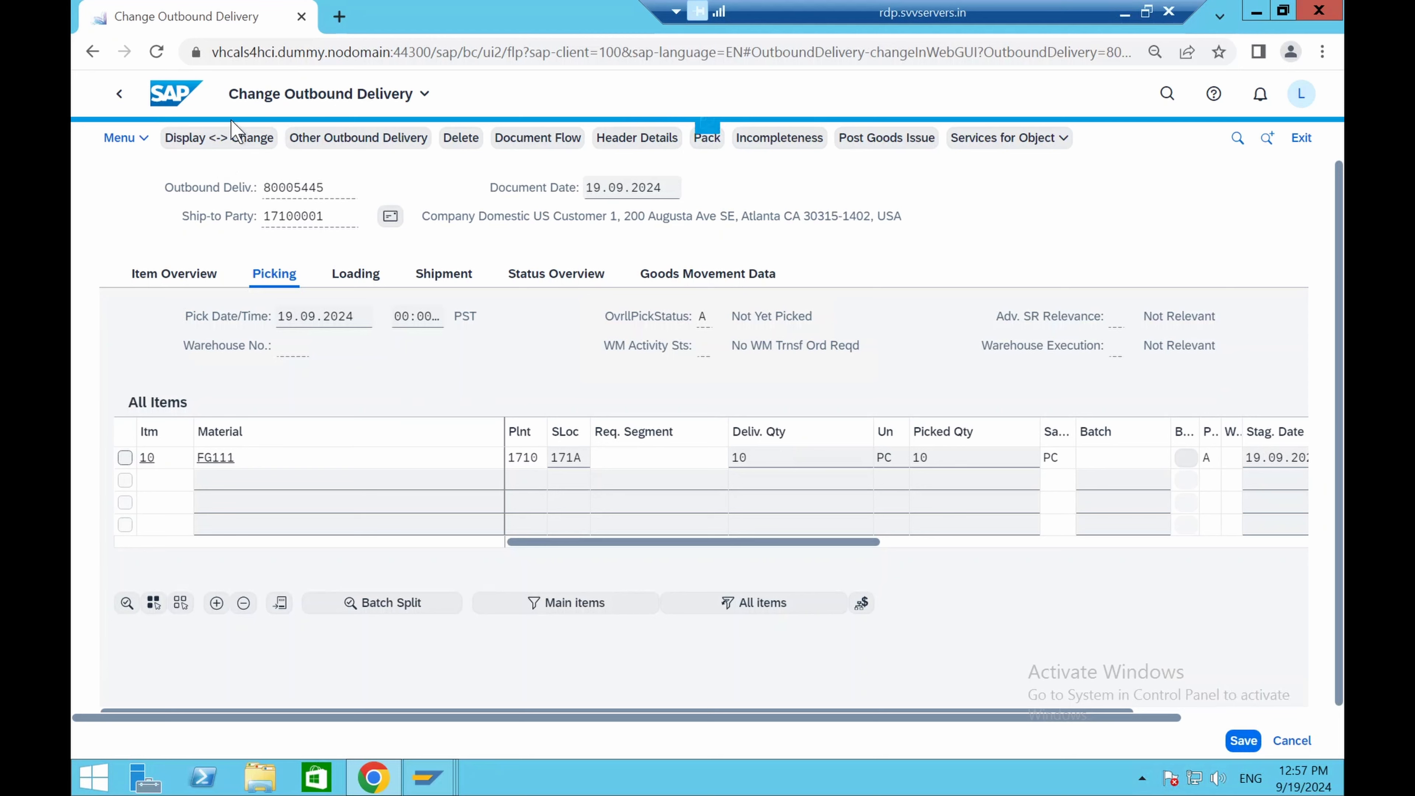
Check the outbound delivery for incompleteness and save it
left_click(133, 138)
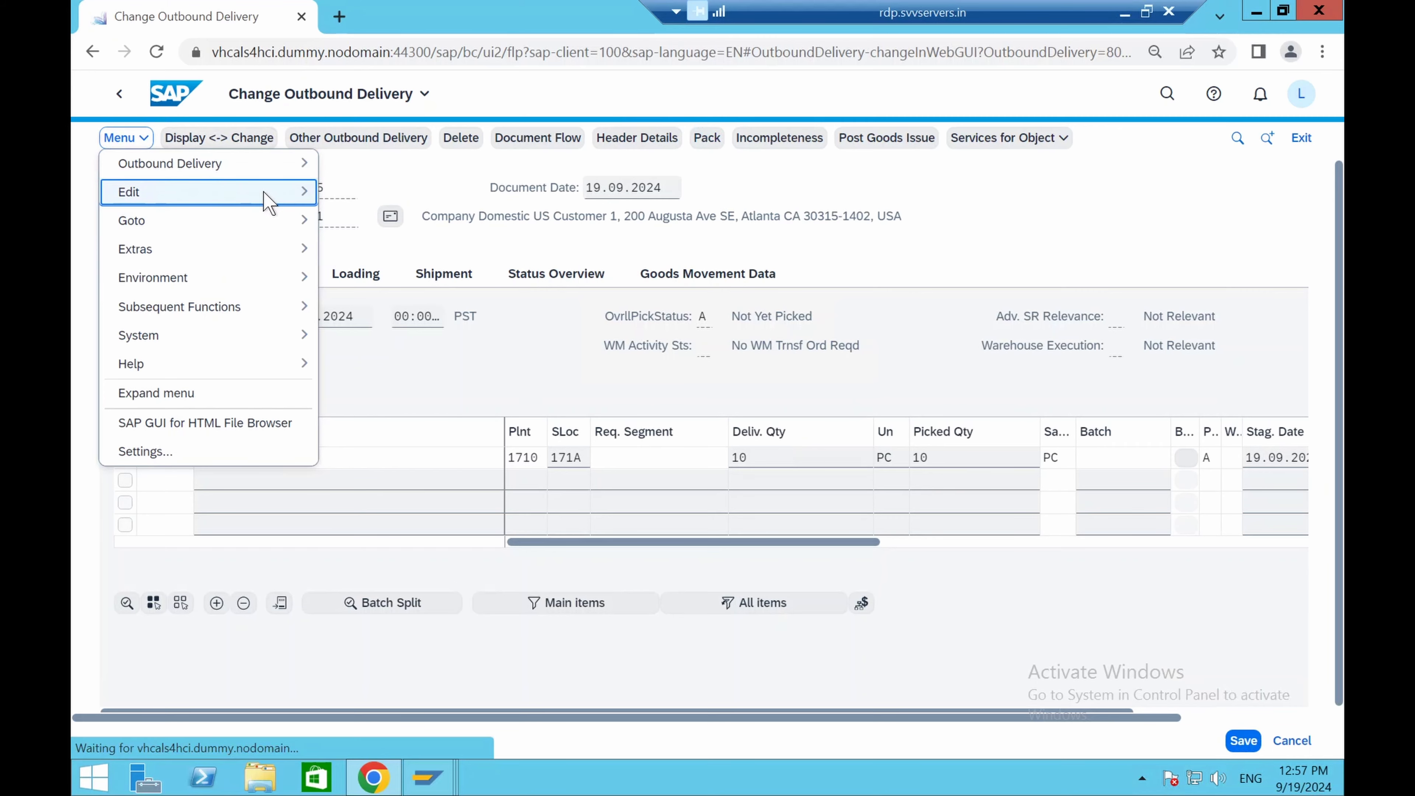
mouse_move(269, 201)
left_click(410, 429)
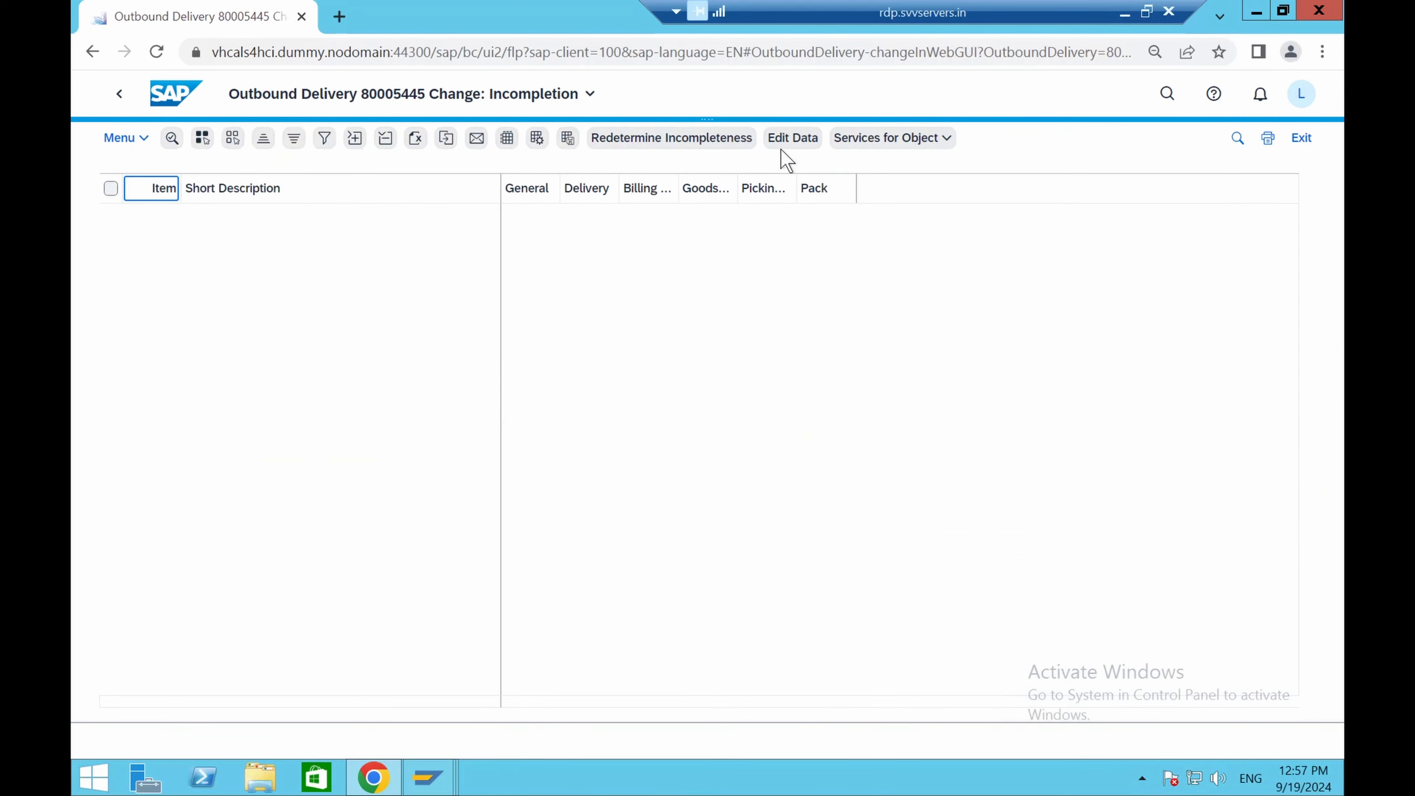
left_click(789, 140)
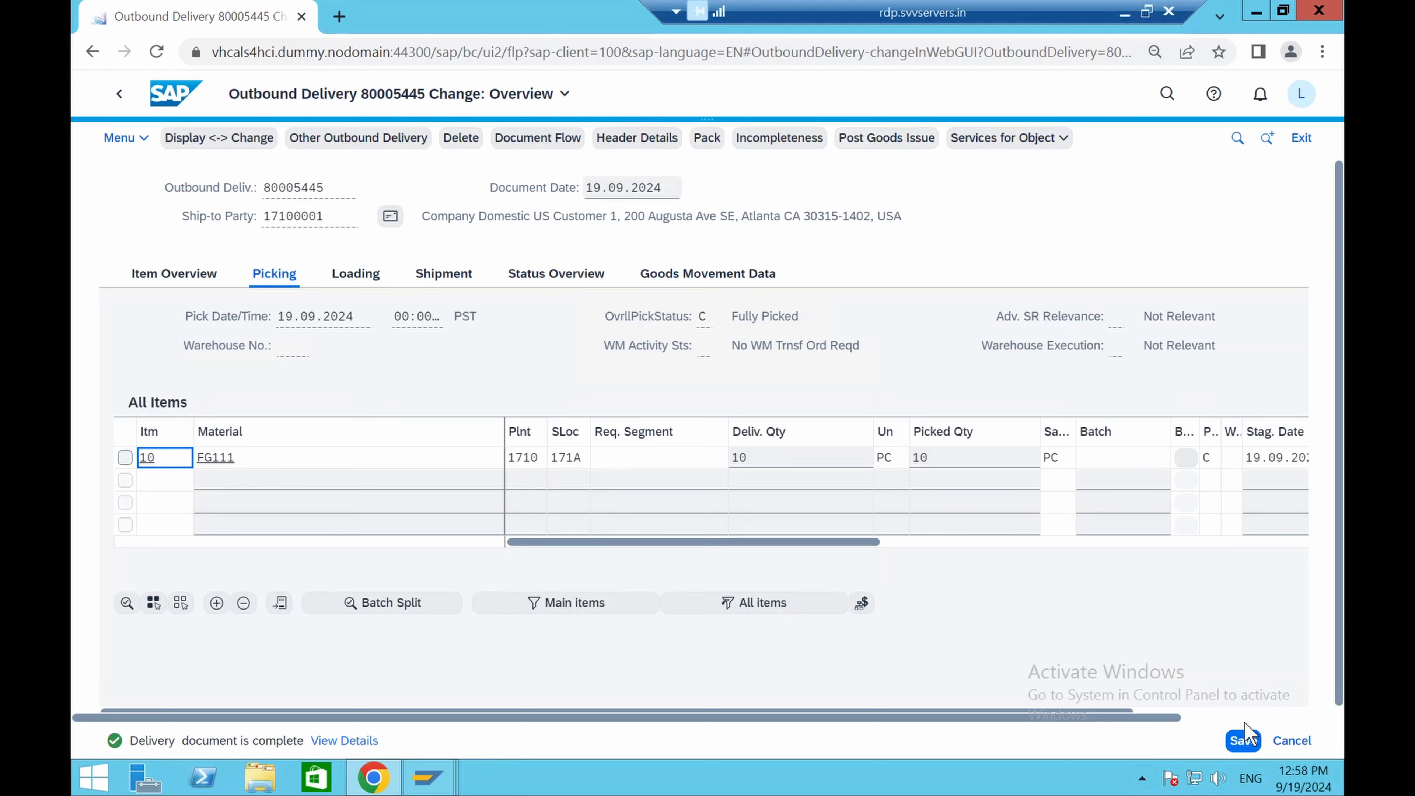
left_click(1243, 743)
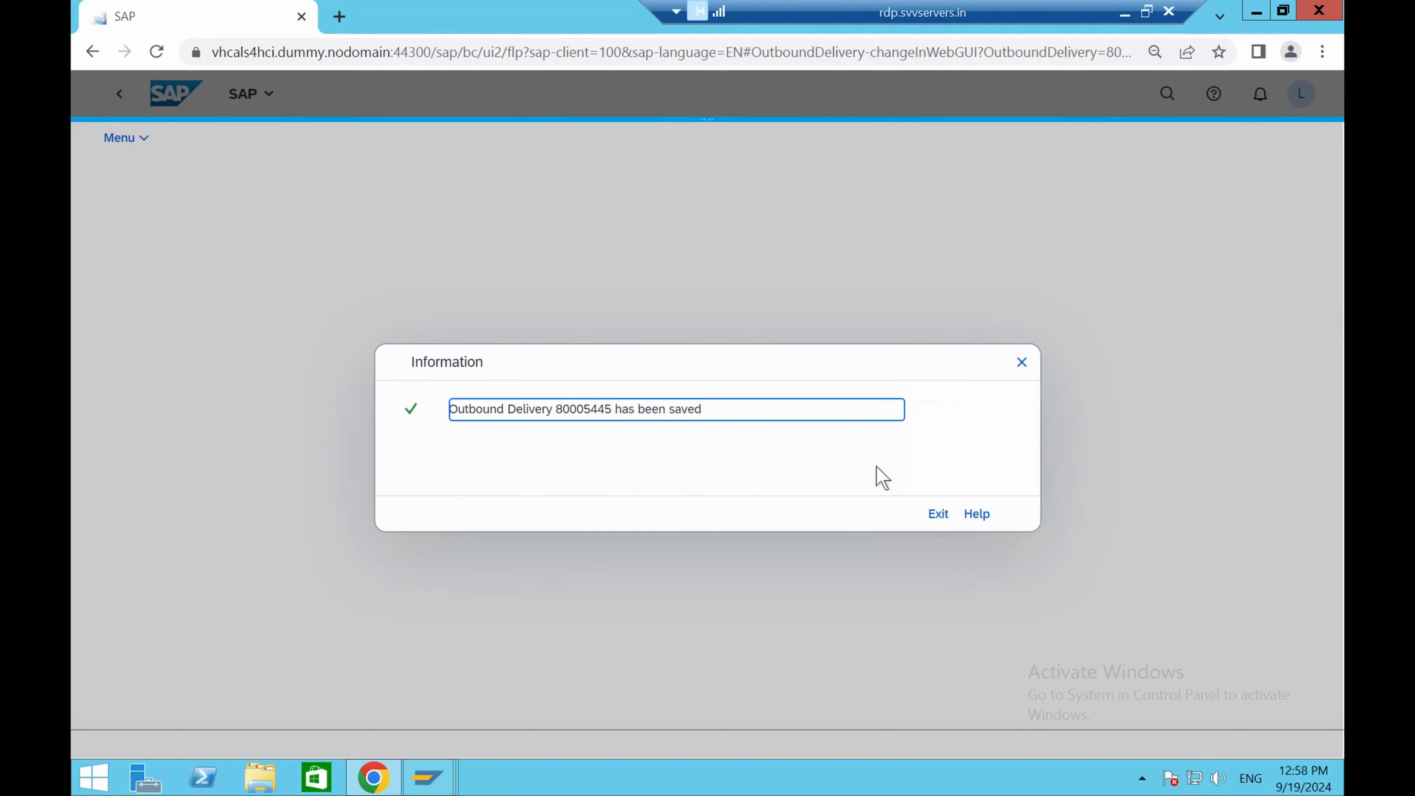
left_click(937, 514)
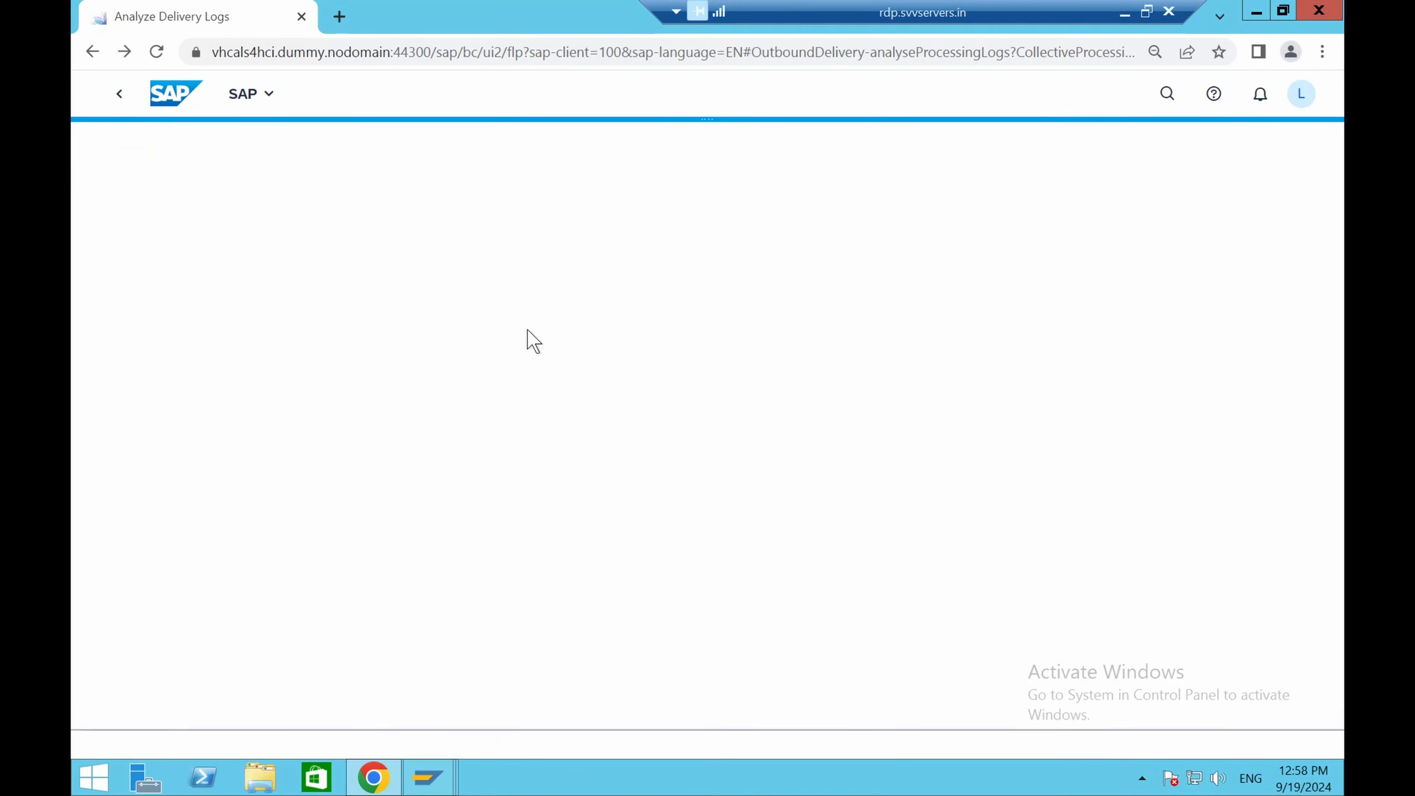
Open Manage Outbound Deliveries from the launchpad's Shipping area and sort the deliveries by picking date in descending order
left_click(174, 107)
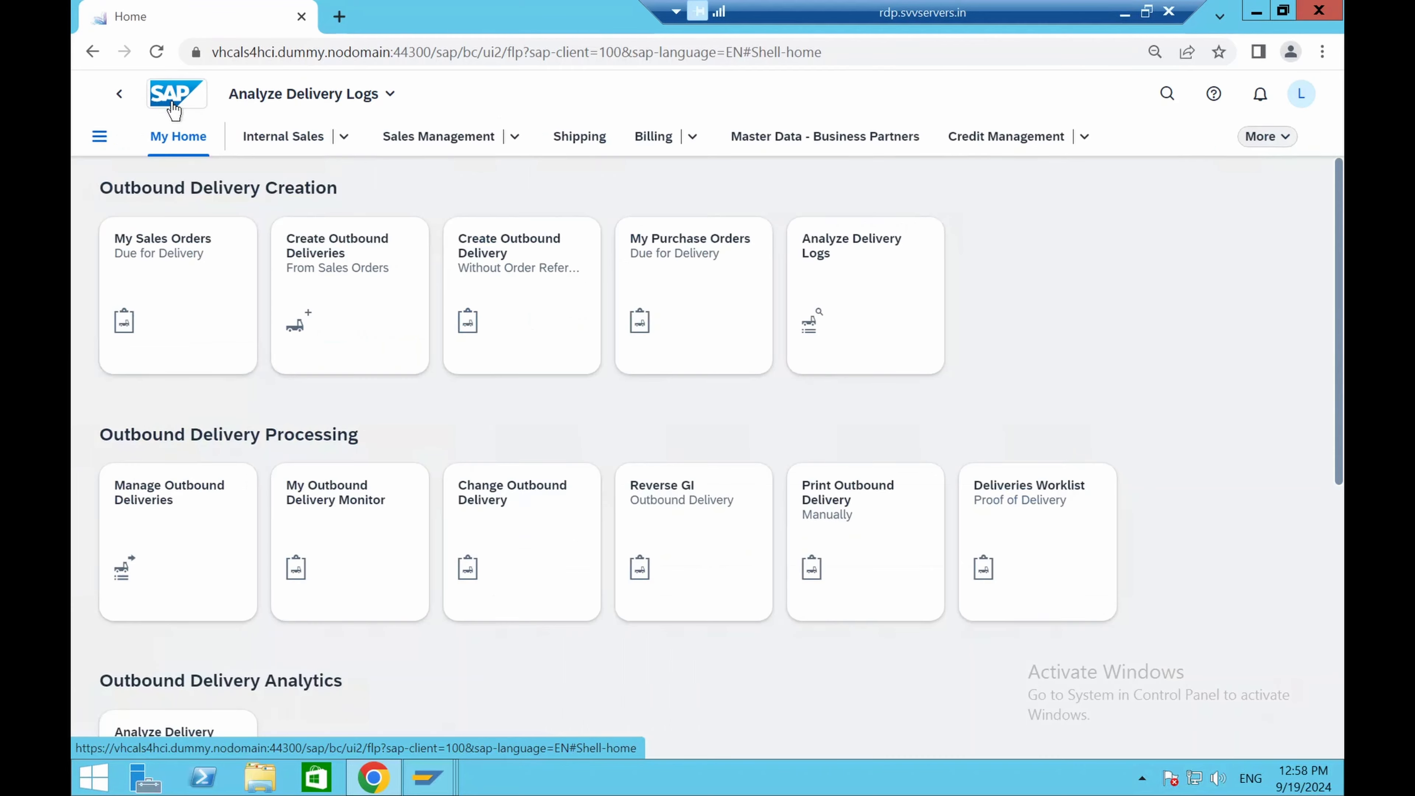
left_click(582, 144)
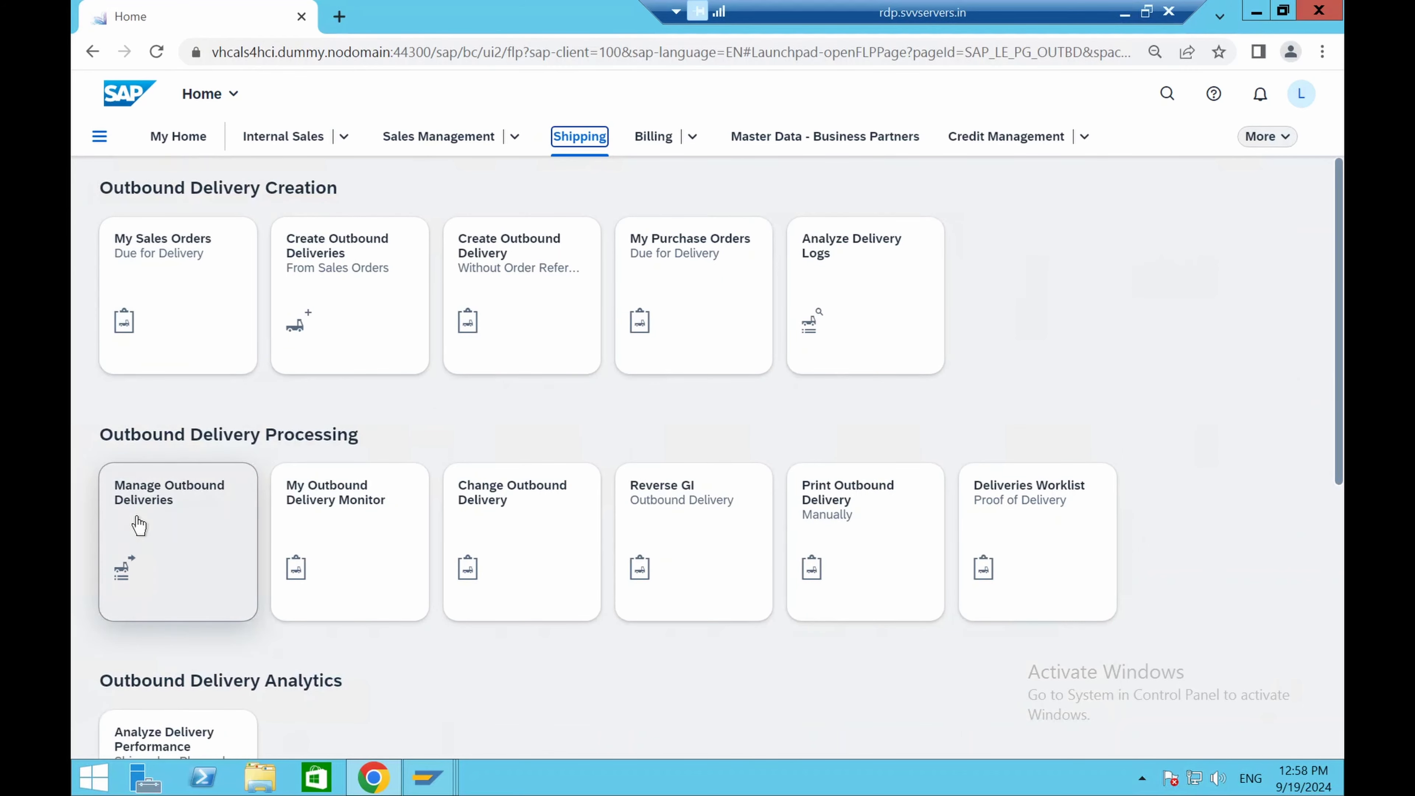
left_click(183, 518)
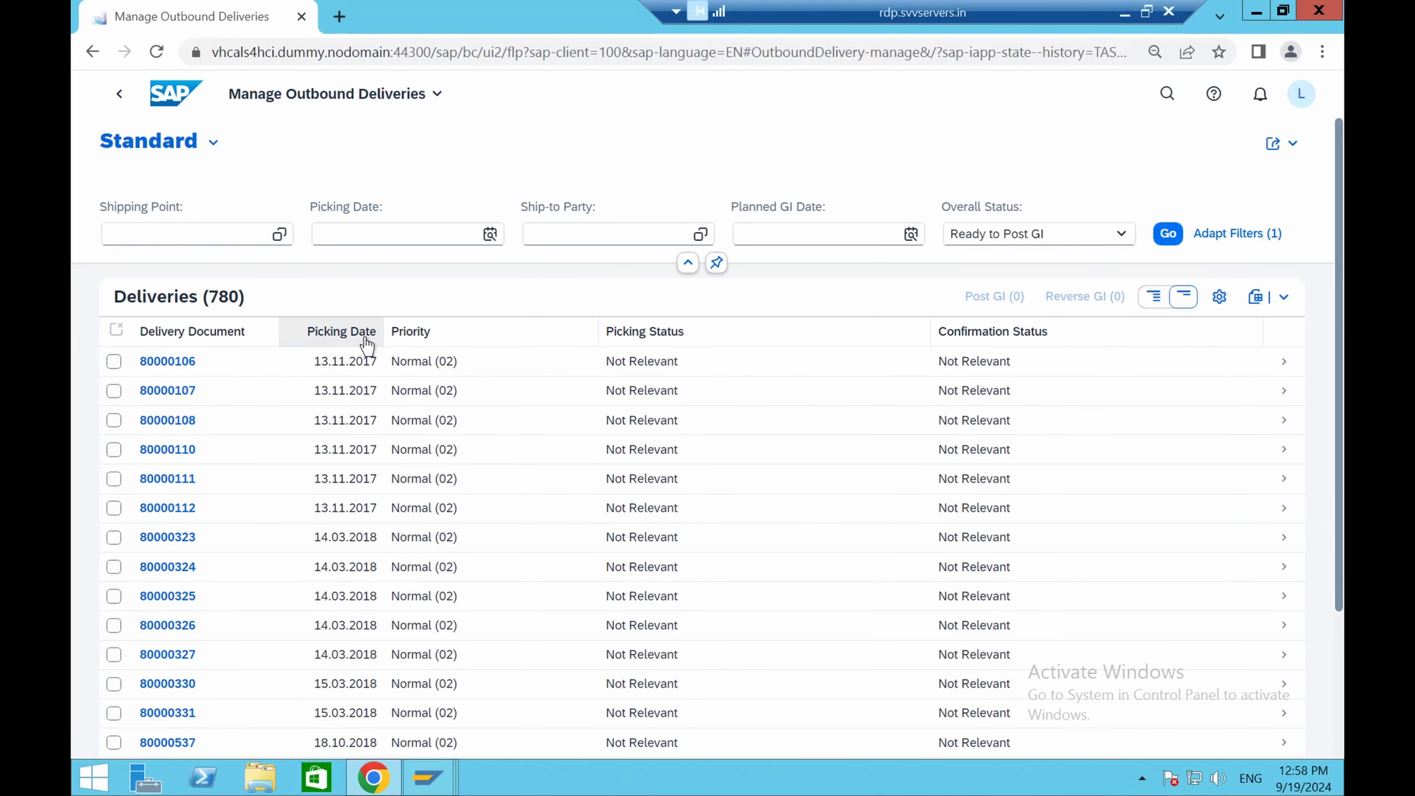
left_click(367, 335)
left_click(484, 393)
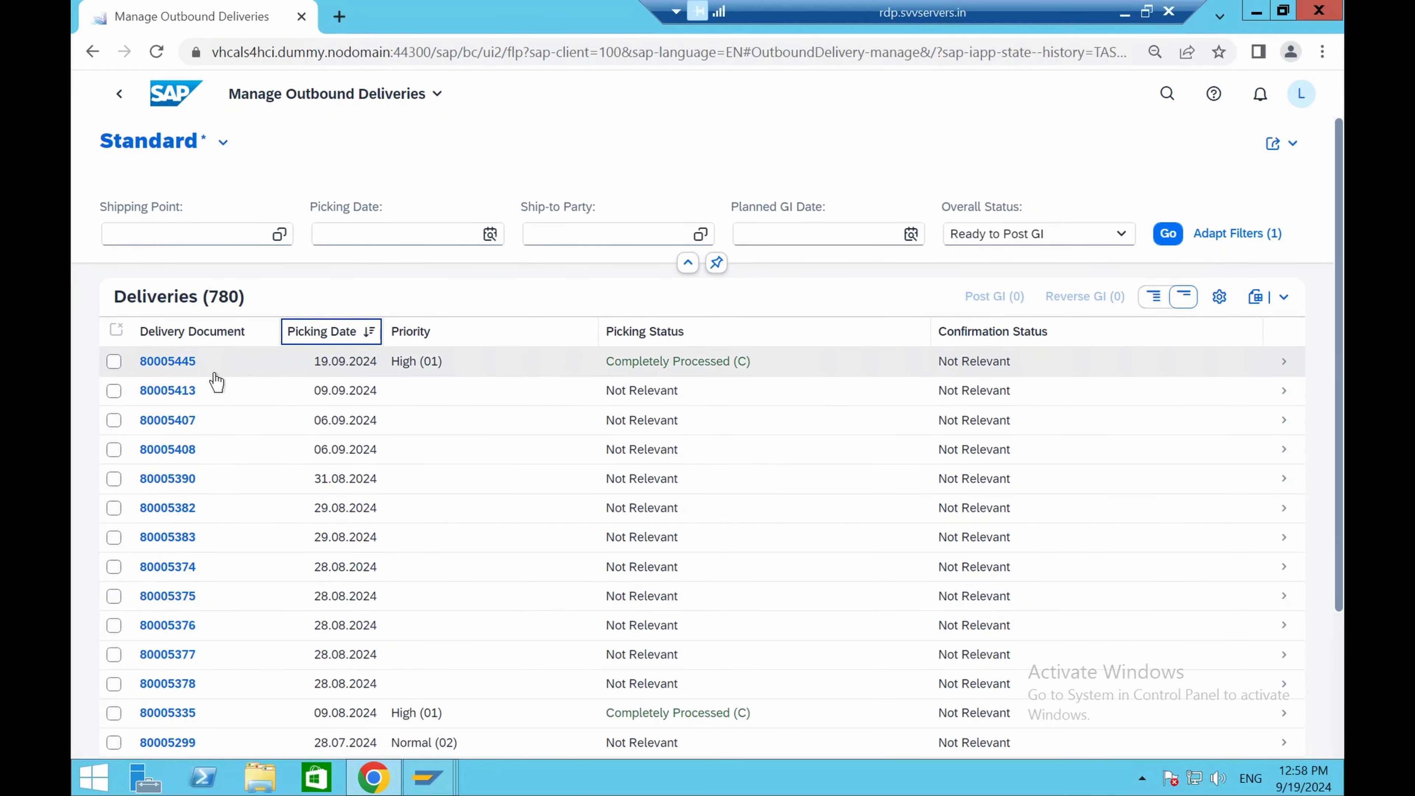
Post the goods issue for the outbound delivery with picking date 19.09.2024, using 19.09.2024 as the goods issue date
left_click(114, 363)
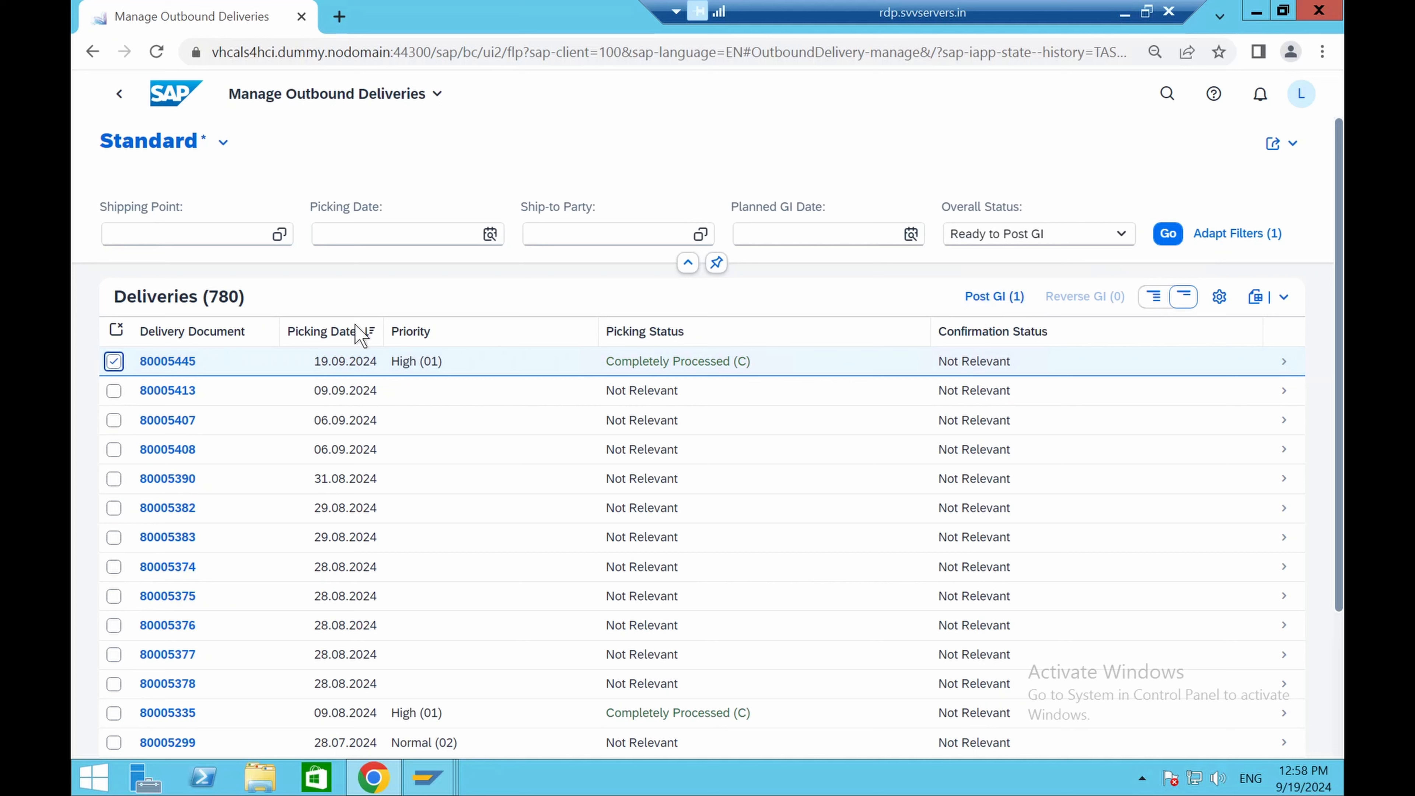
left_click(113, 362)
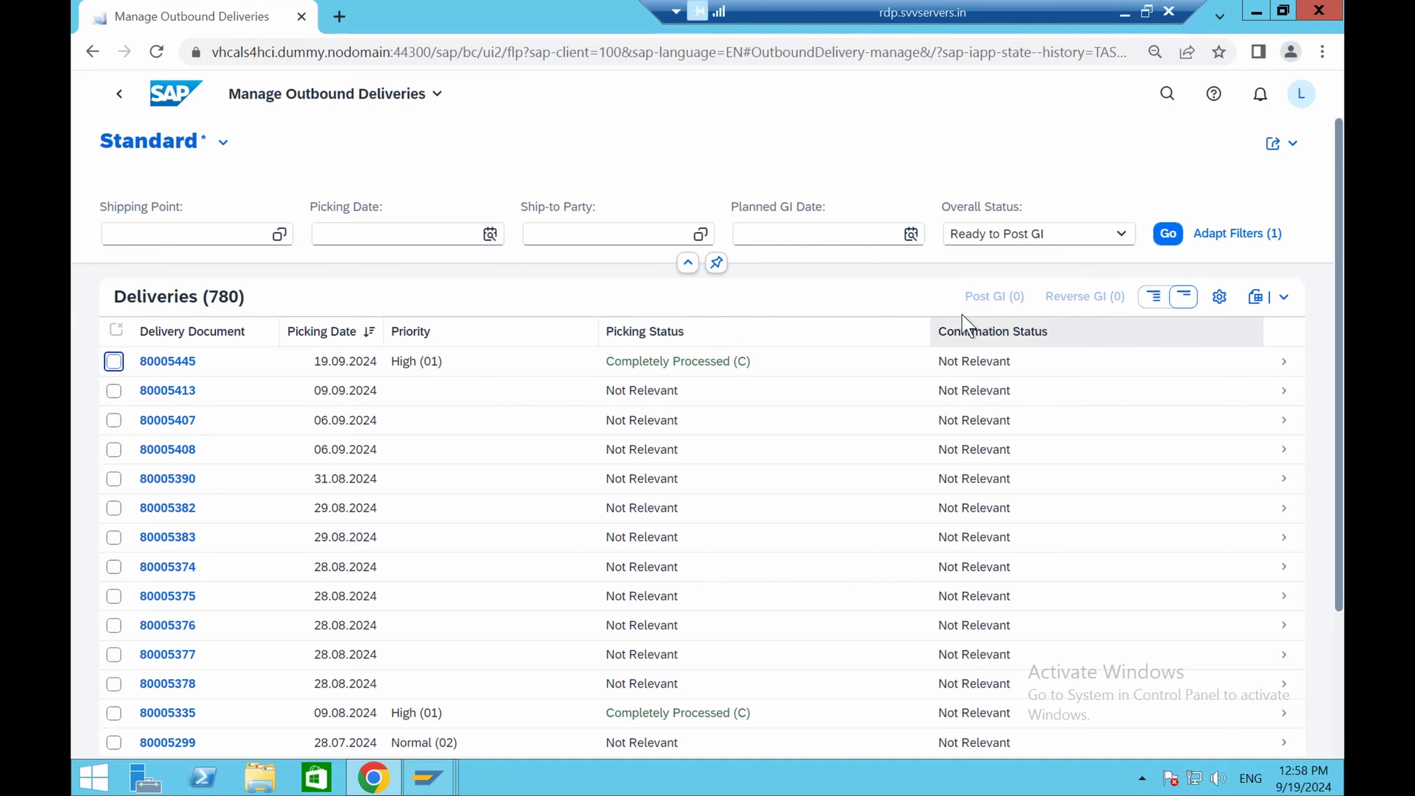
left_click(116, 366)
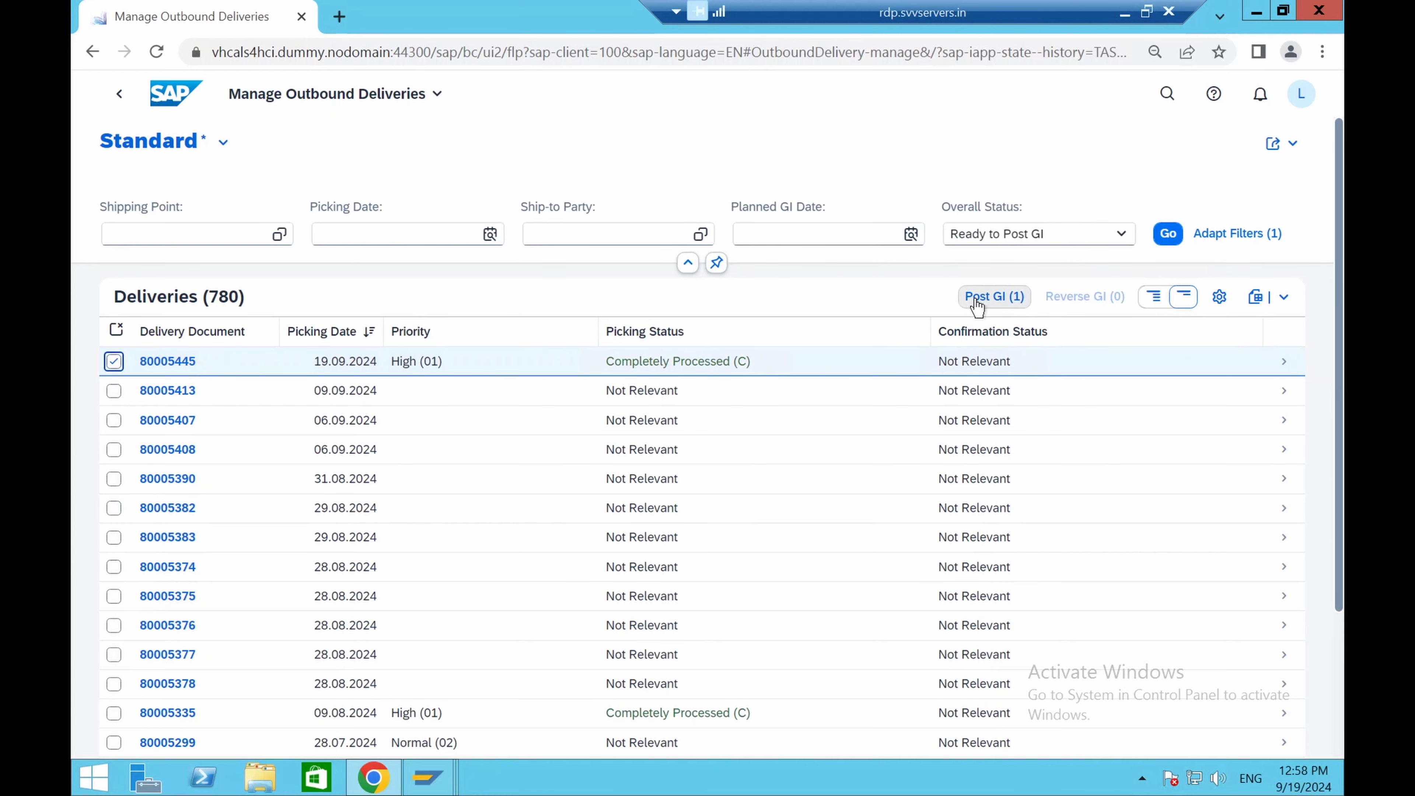
left_click(991, 300)
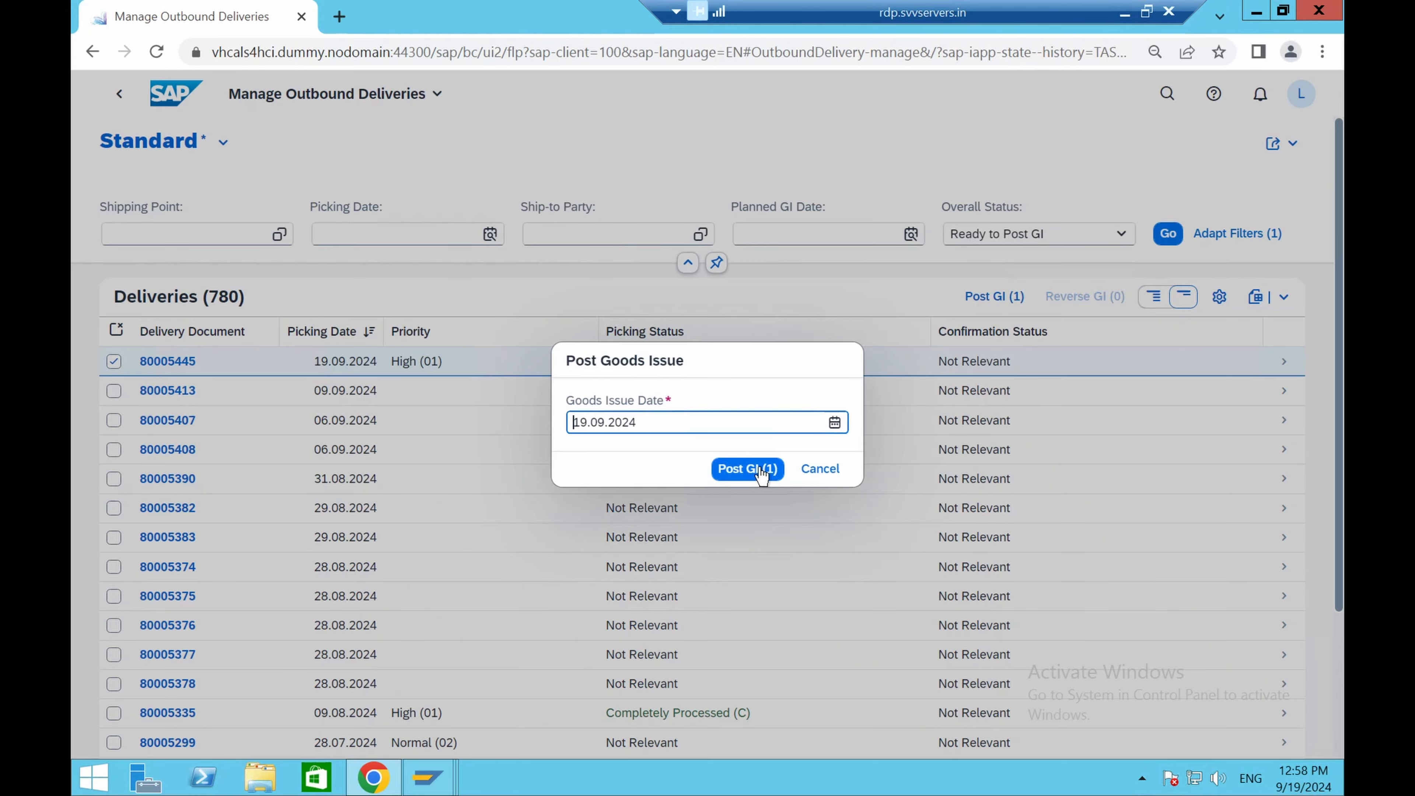
left_click(760, 471)
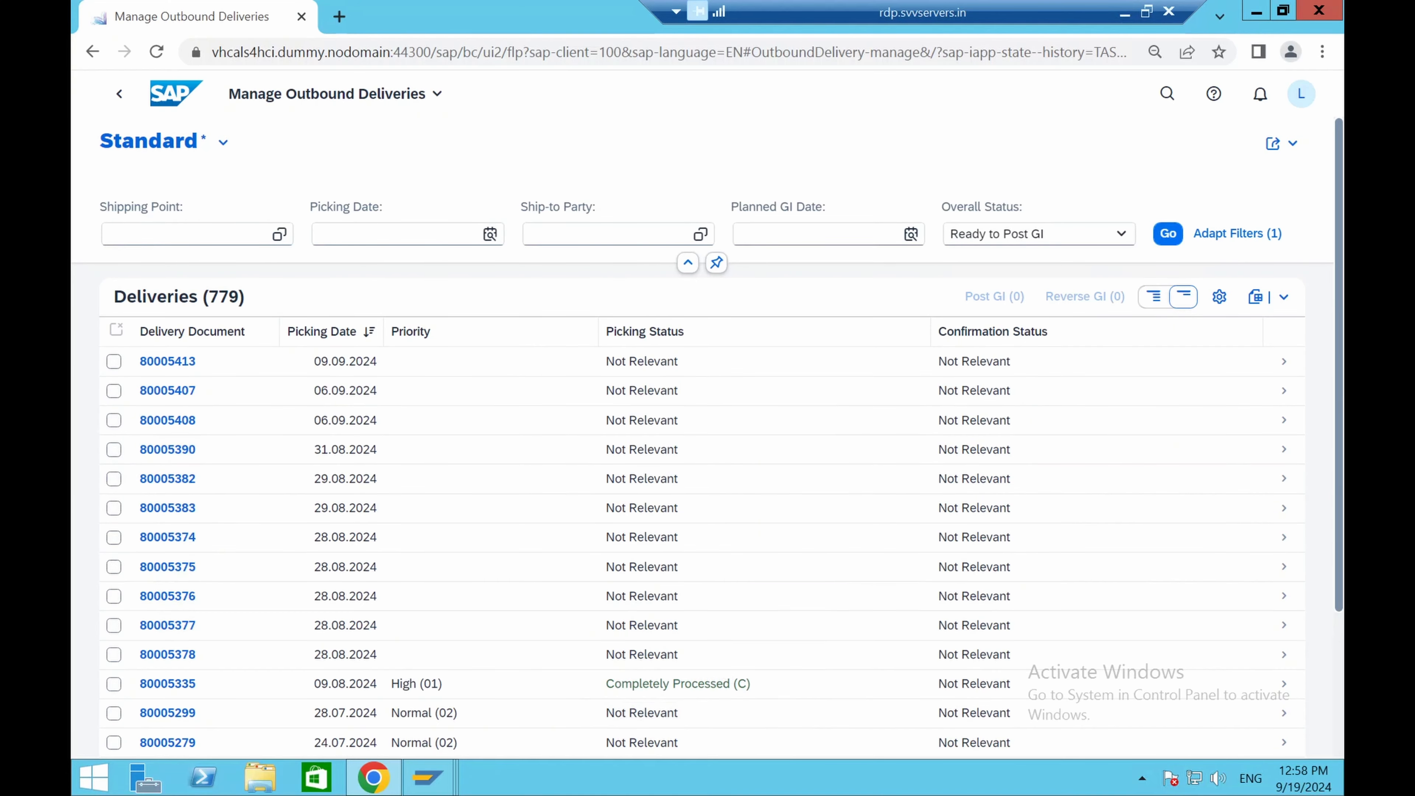
Return to the launchpad home and open Create Billing Documents from Billing Processing in the Billing area
left_click(177, 103)
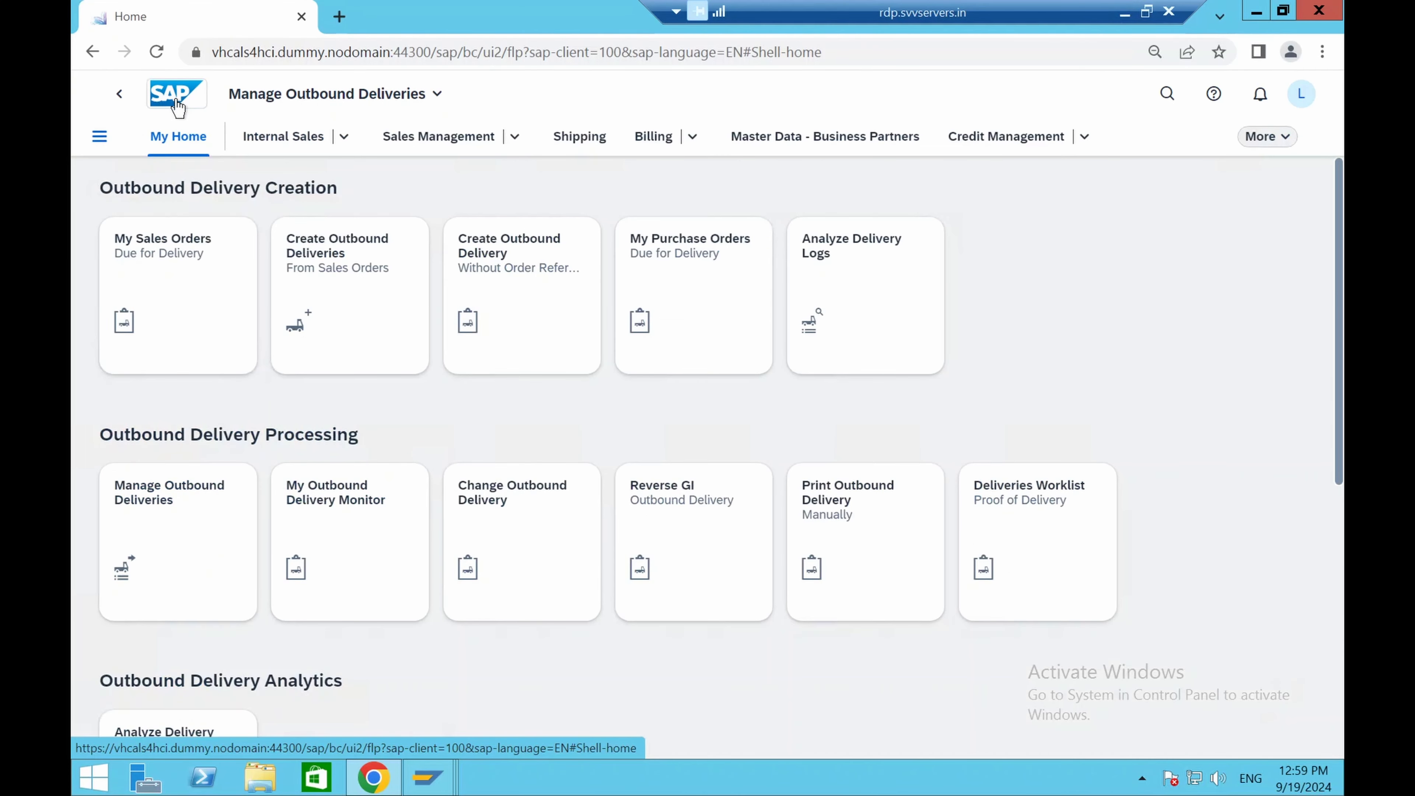
left_click(652, 138)
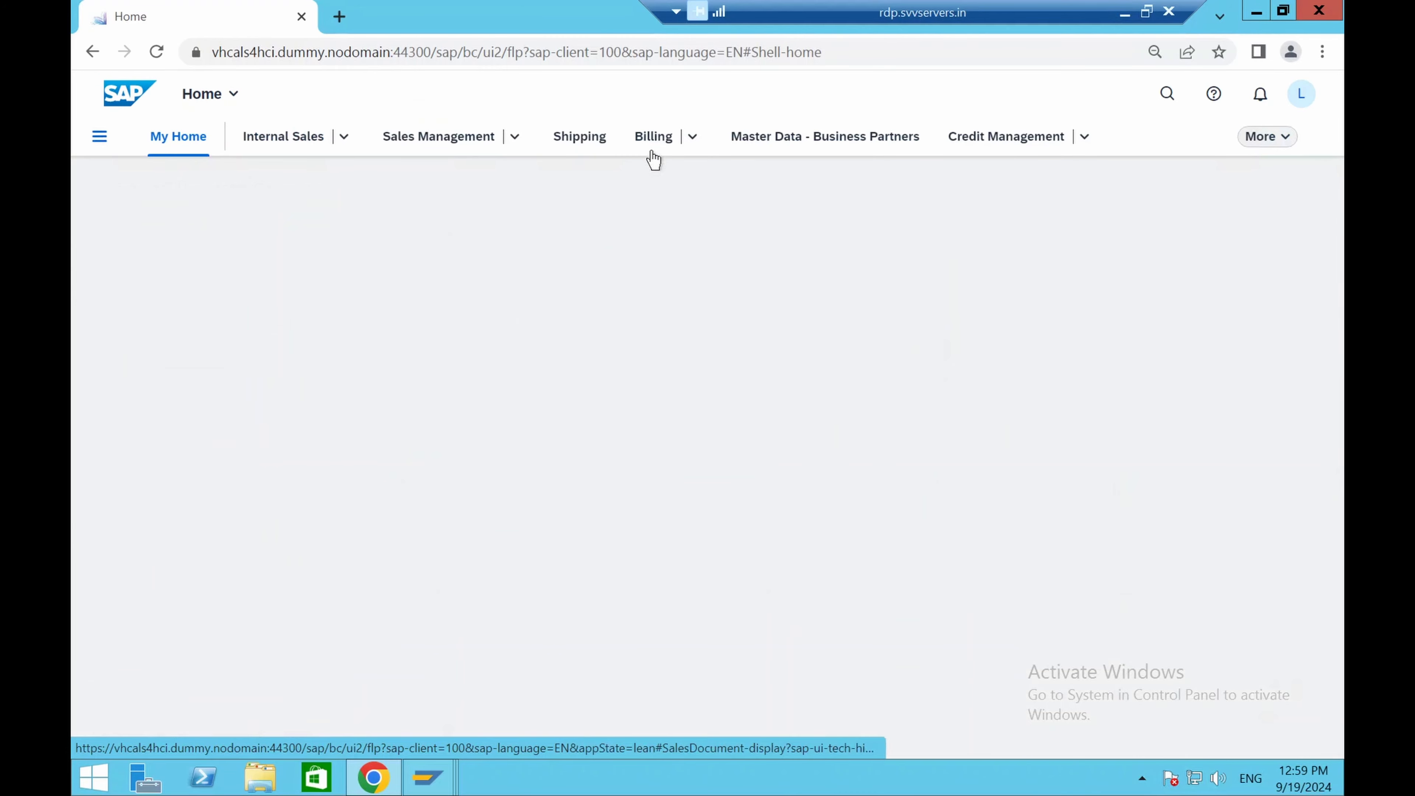
left_click(692, 137)
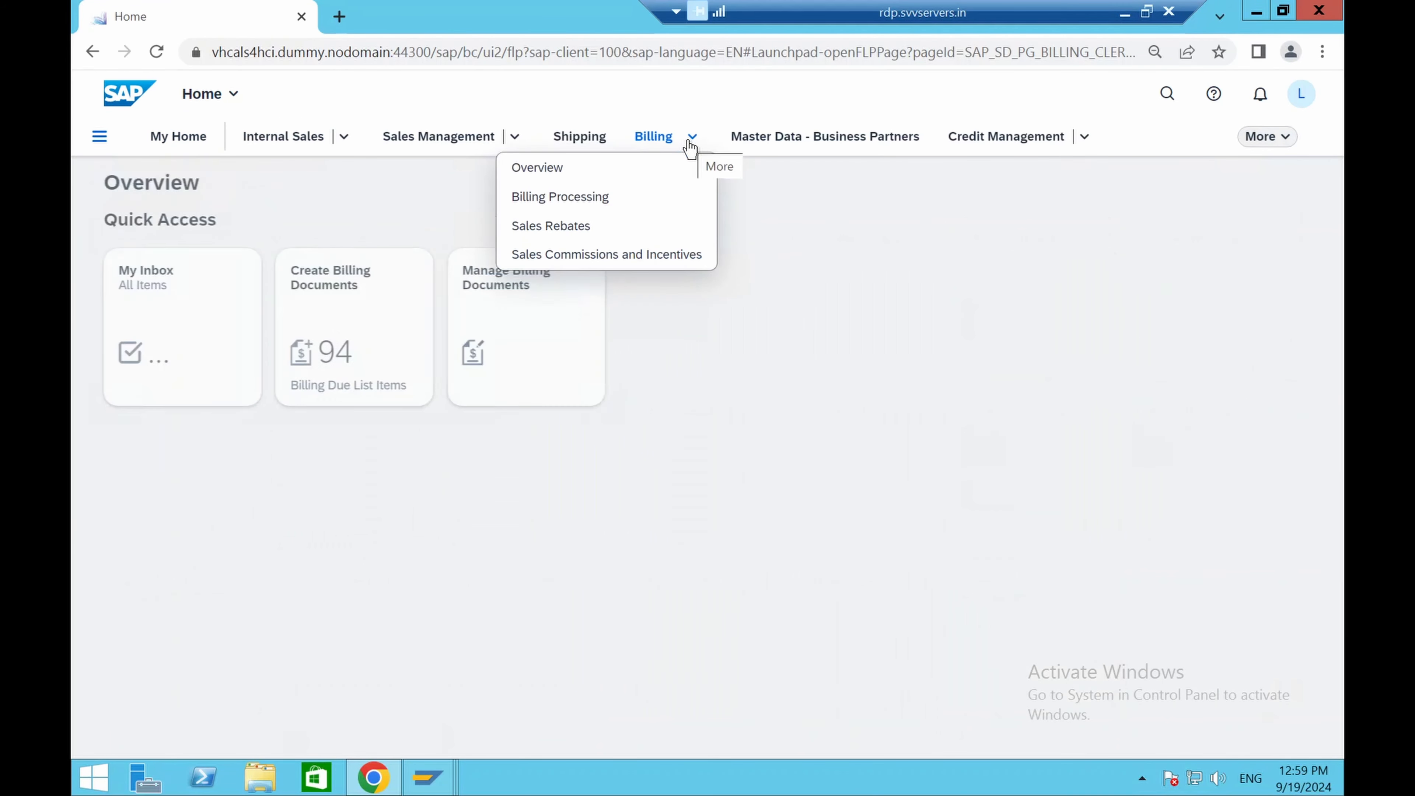
left_click(613, 201)
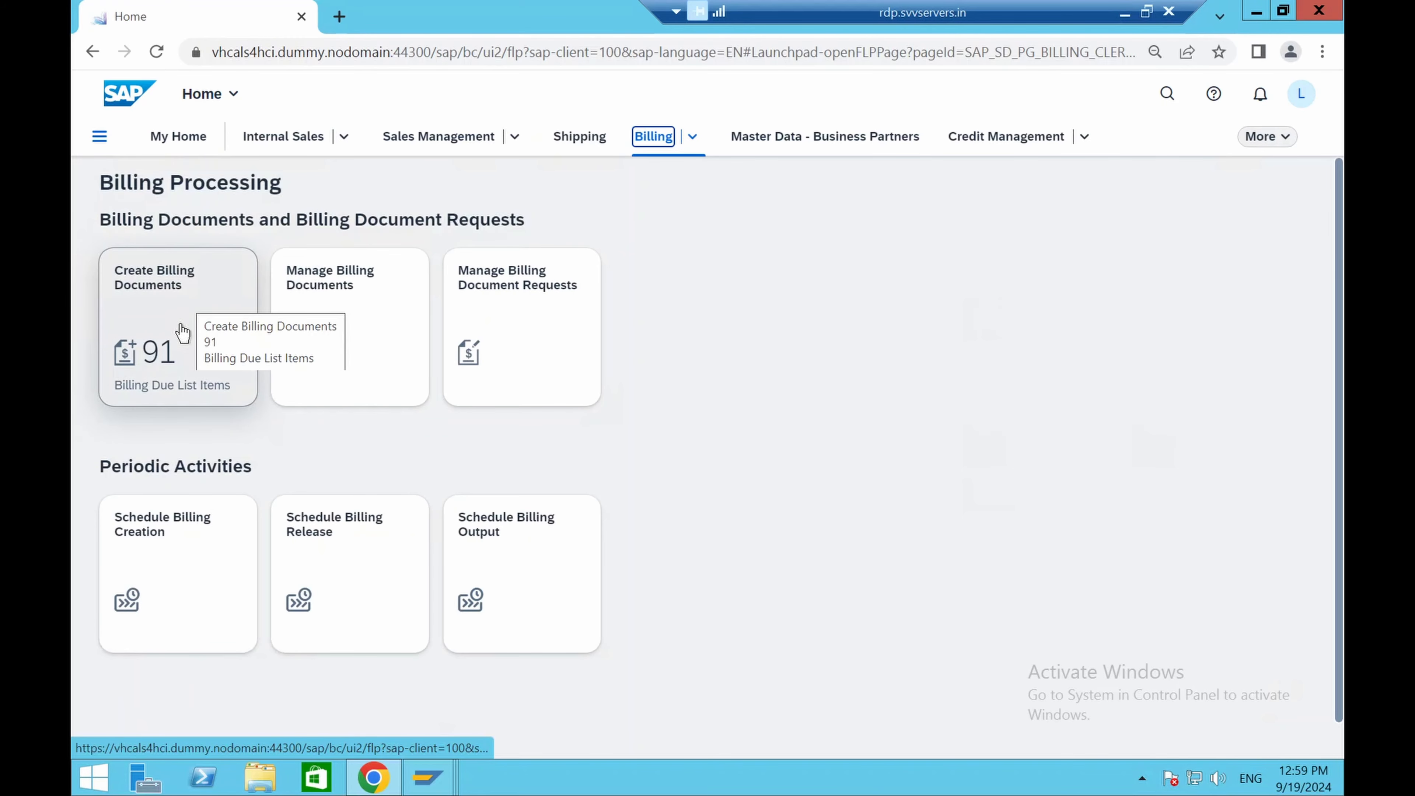
left_click(162, 339)
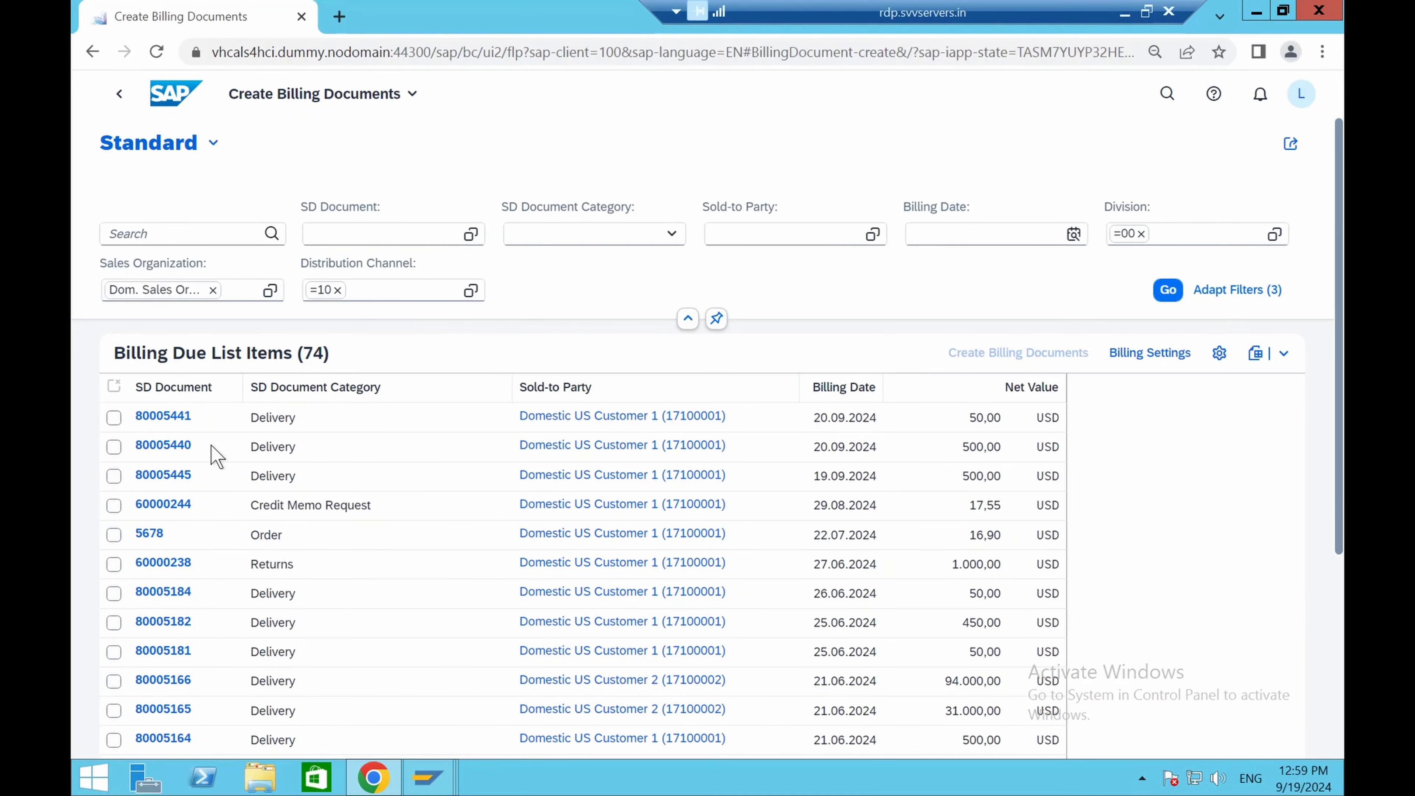
Select the delivery with billing date 19.09.2024 in the billing due list and create its billing document
left_click(115, 477)
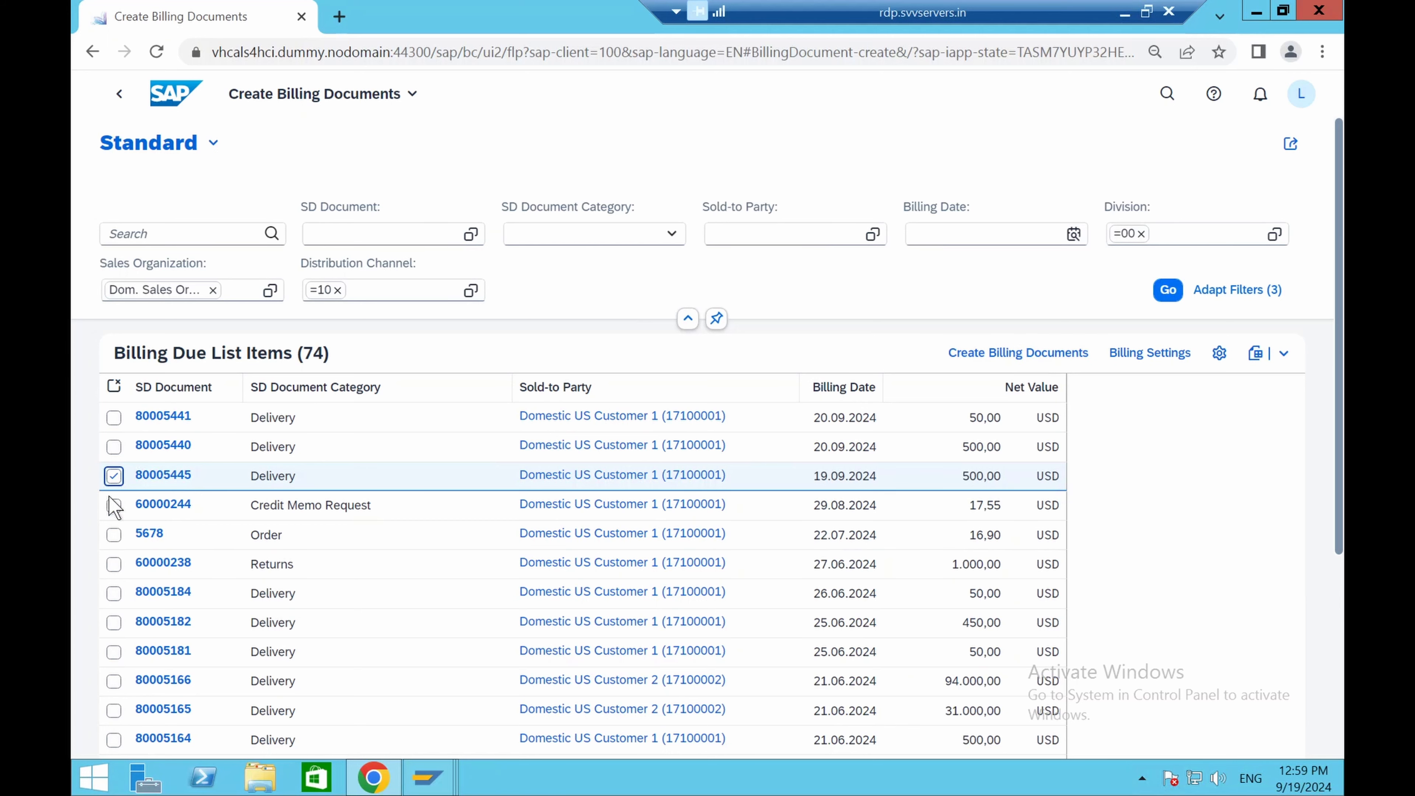
left_click(115, 477)
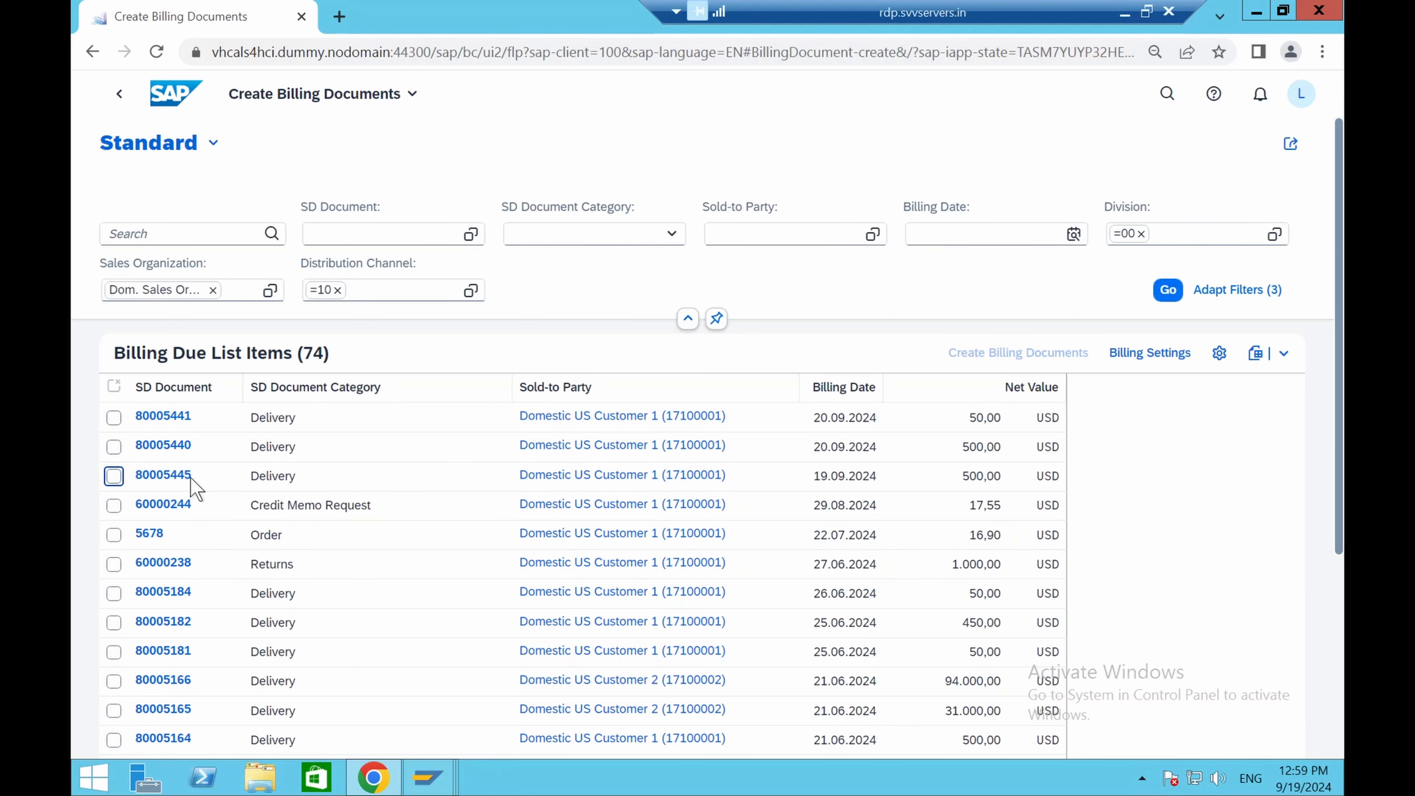
left_click(114, 477)
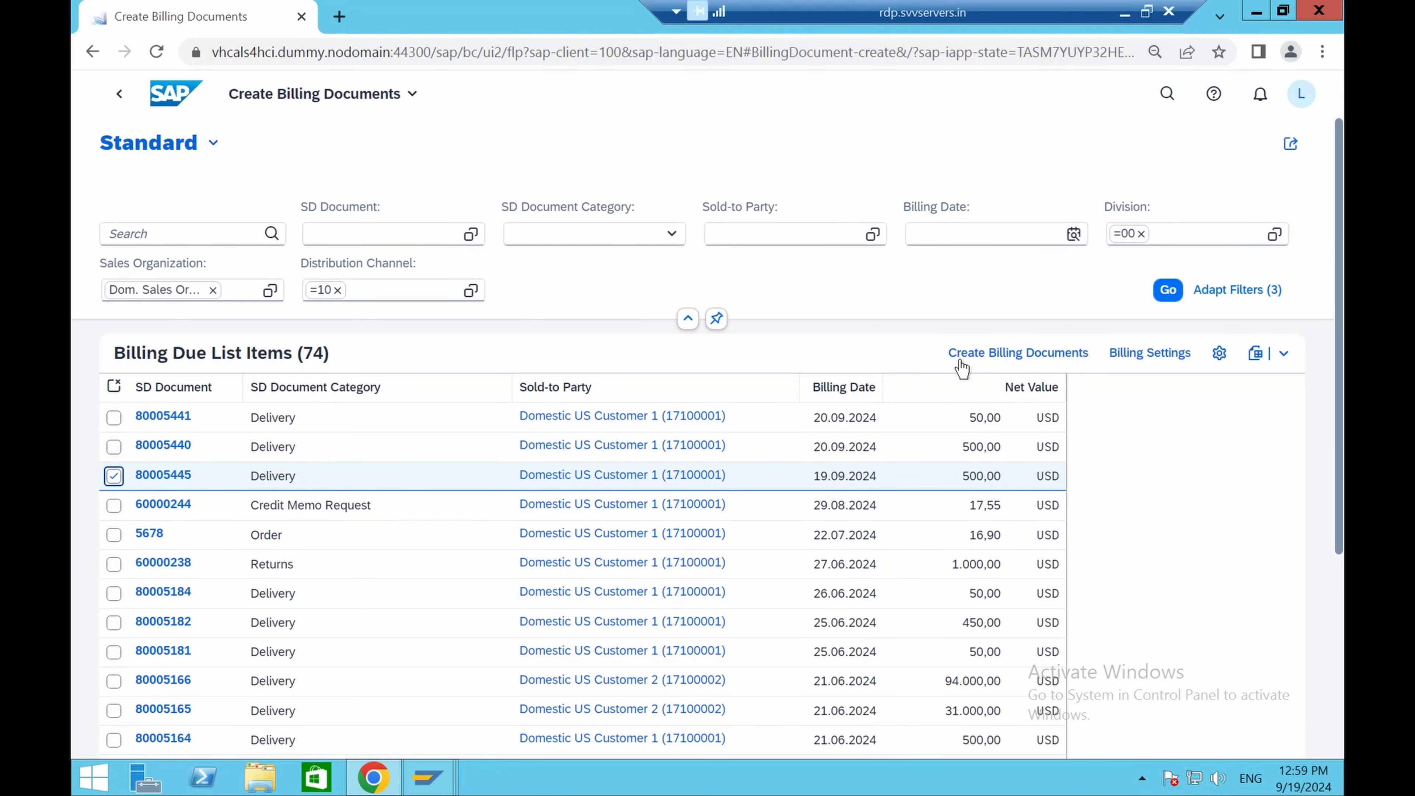
left_click(974, 355)
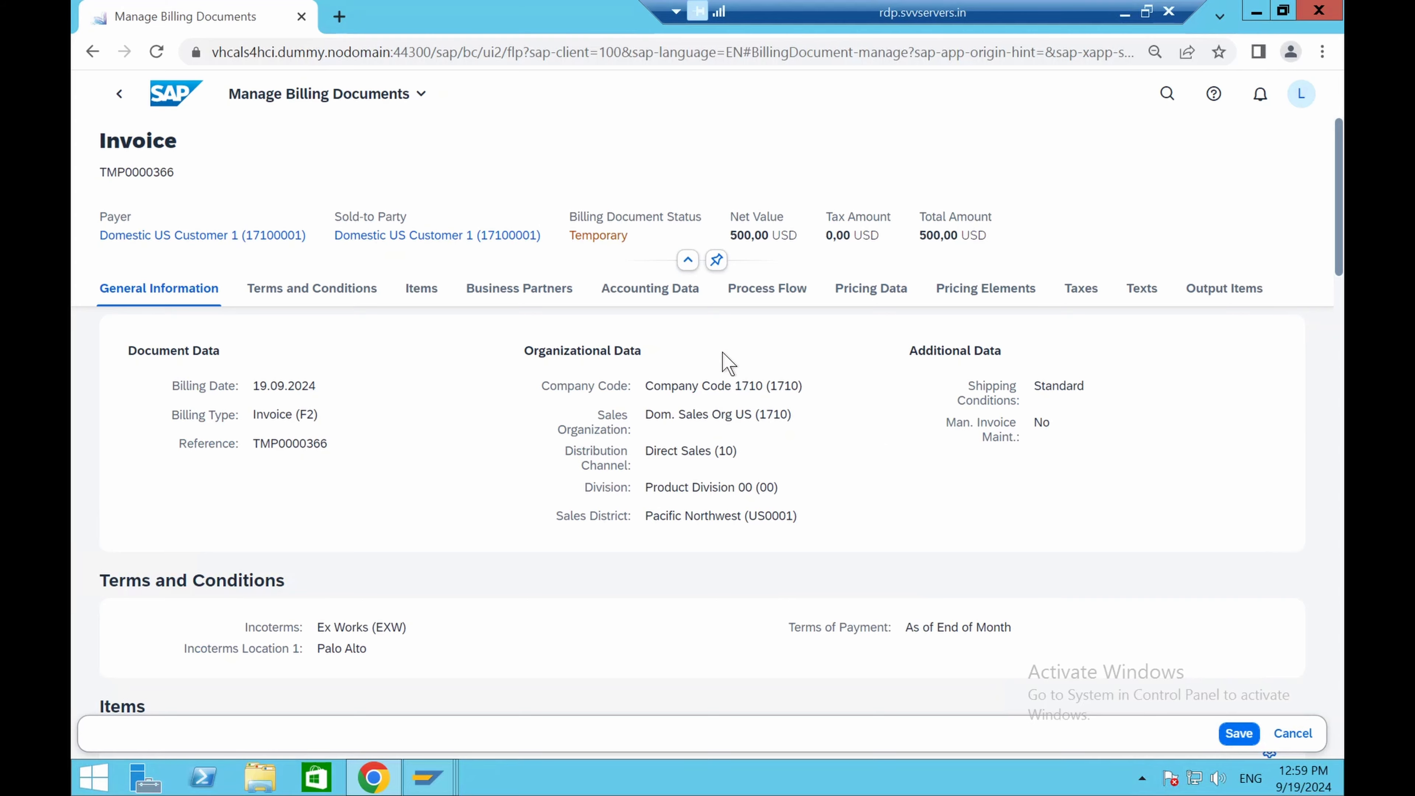
Review the pricing elements of the temporary invoice and save the billing document
left_click(949, 304)
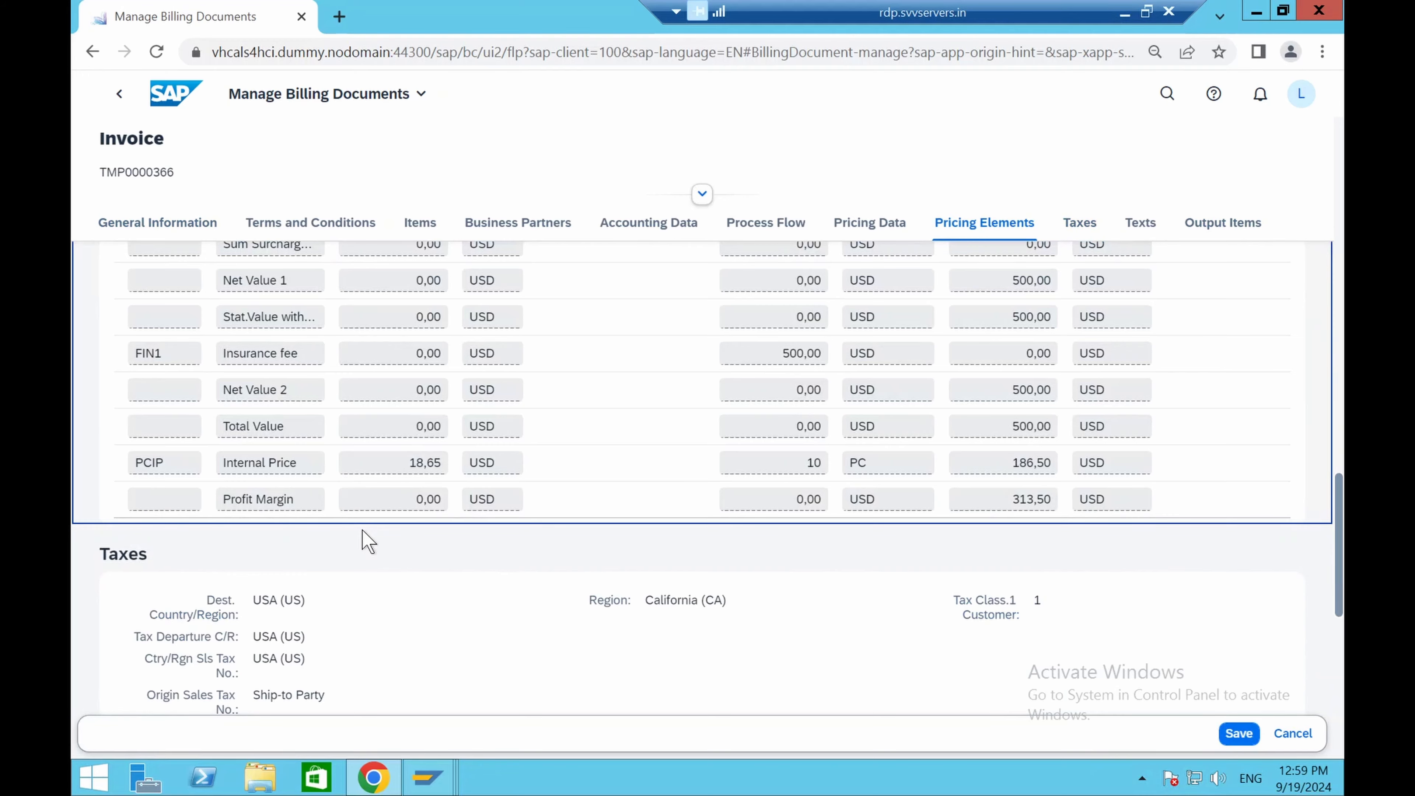
scroll(363, 544, "up", 5)
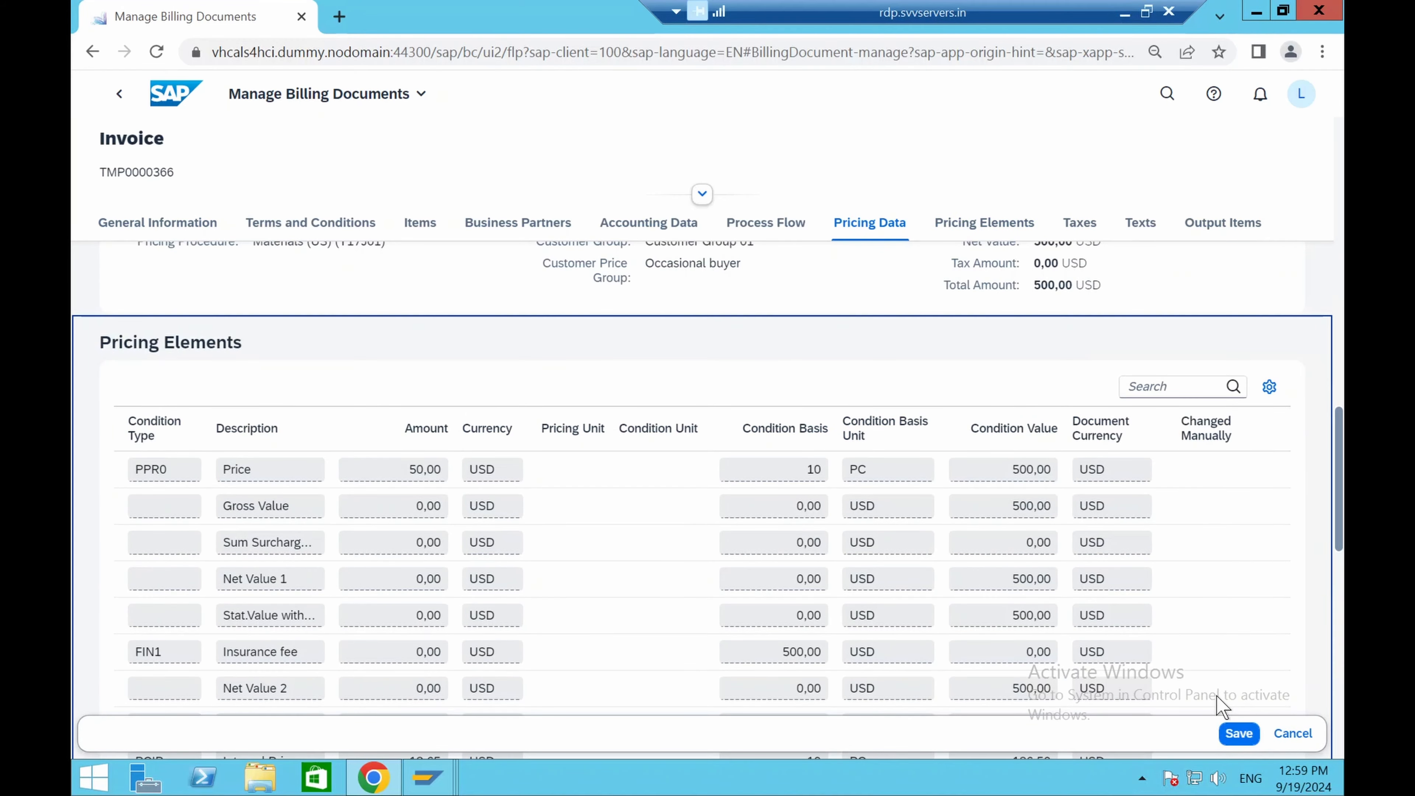
left_click(1238, 733)
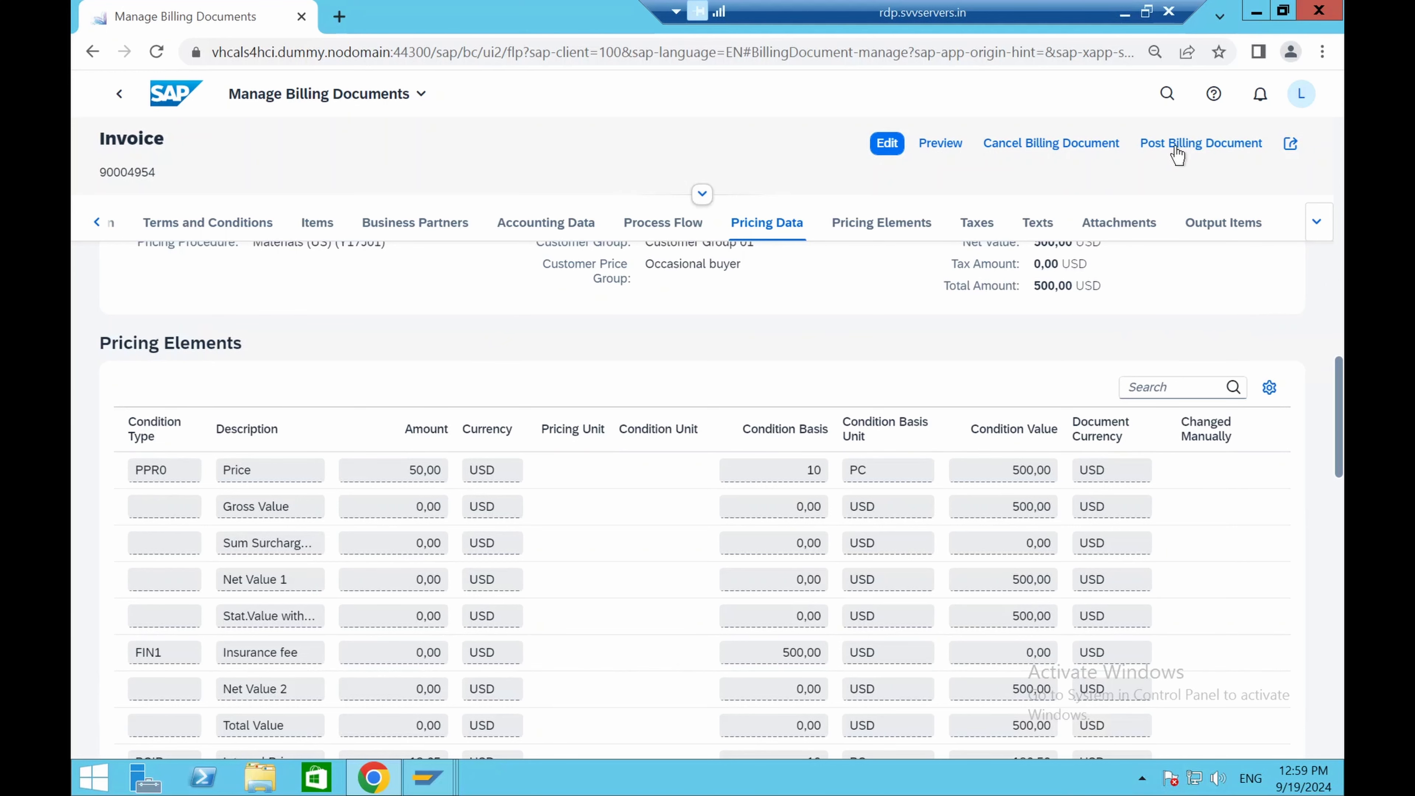
Check the invoice in its process flow, post the billing document to accounting, and review the updated process flow
left_click(651, 229)
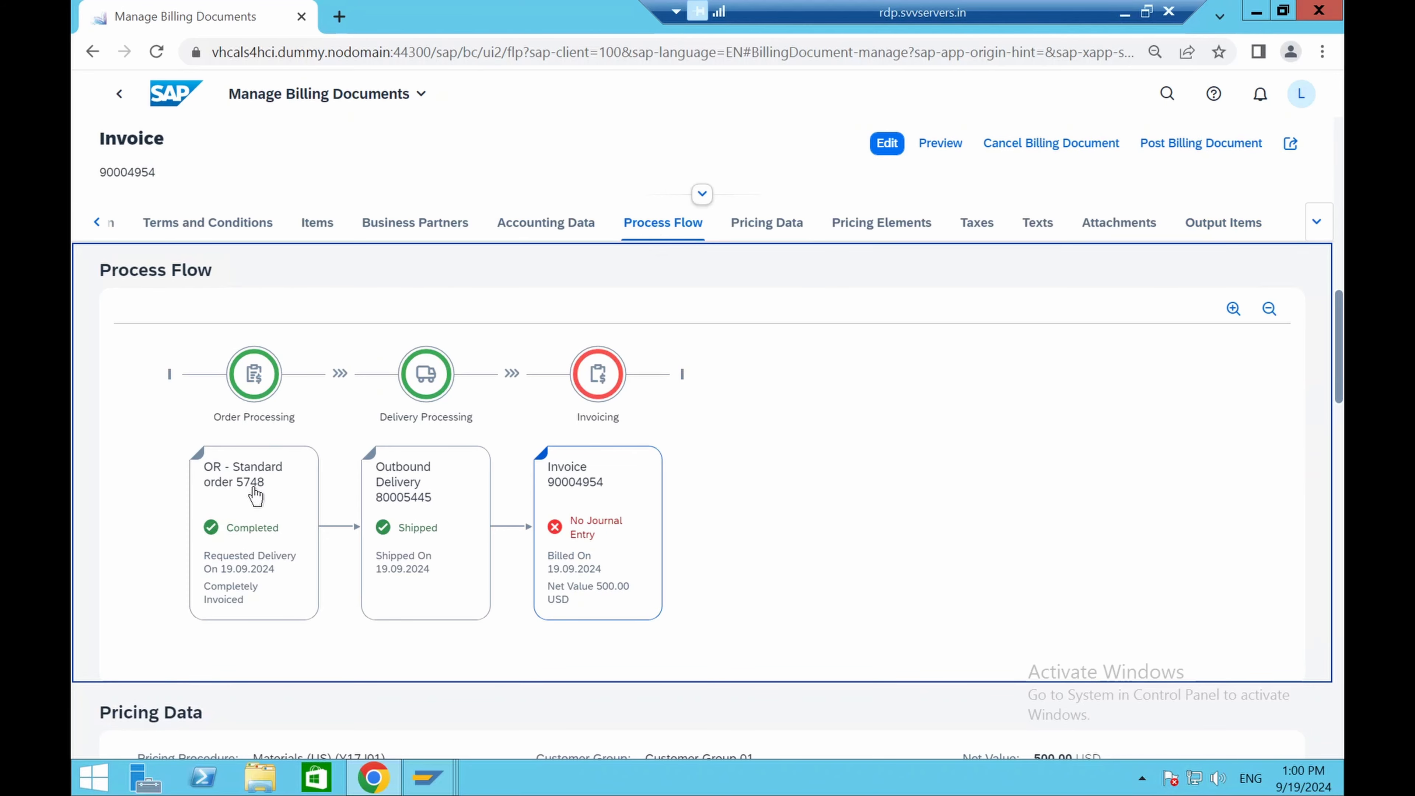
left_click(601, 537)
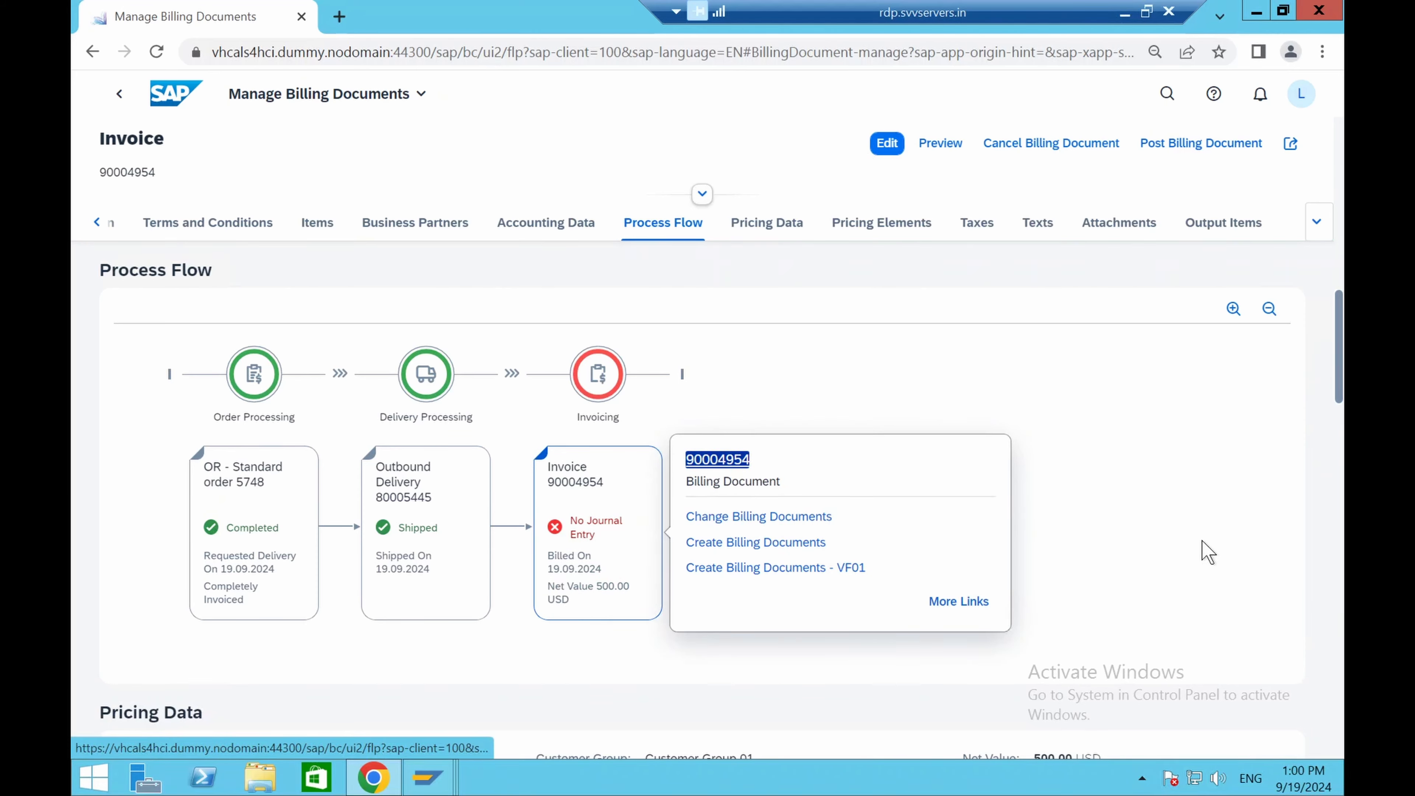
left_click(1174, 145)
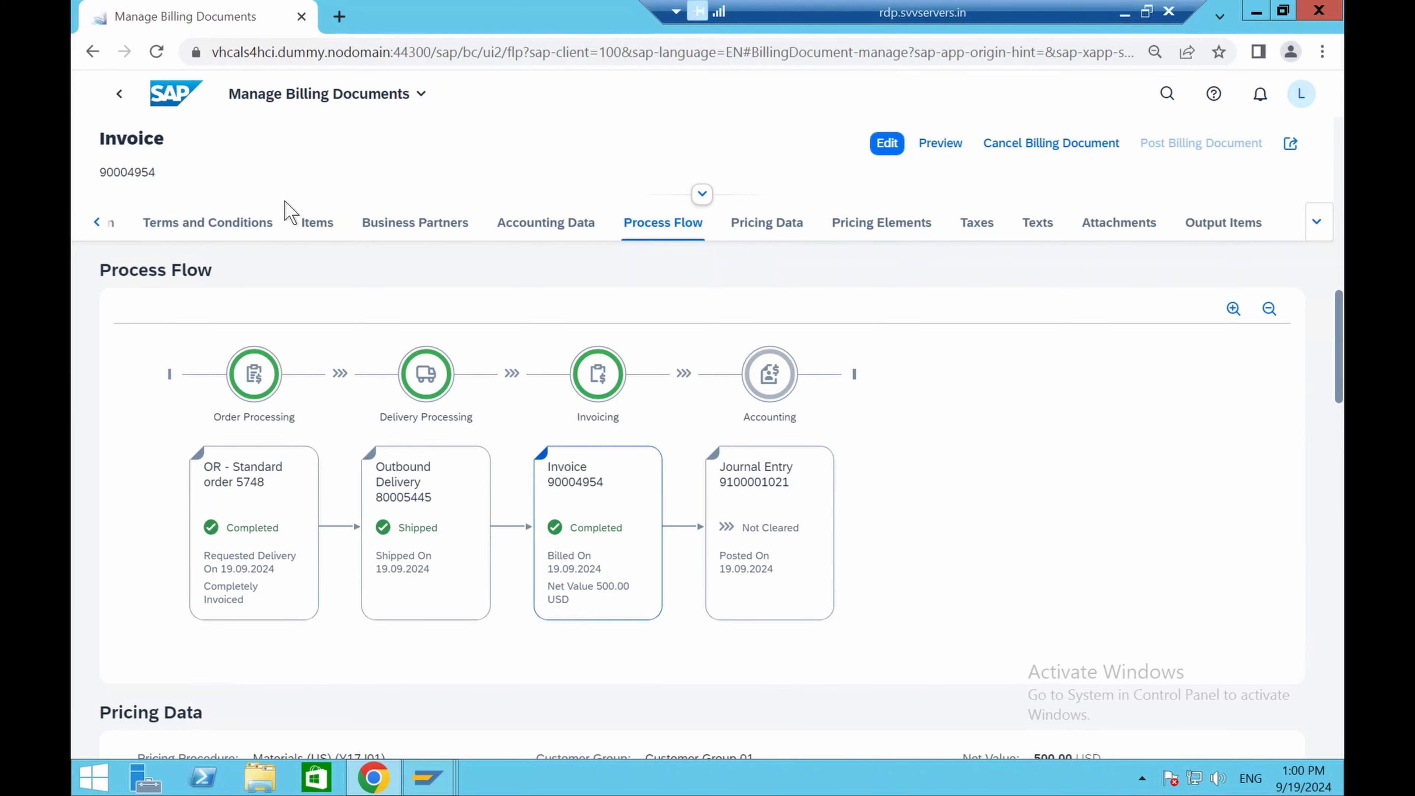
left_click(243, 237)
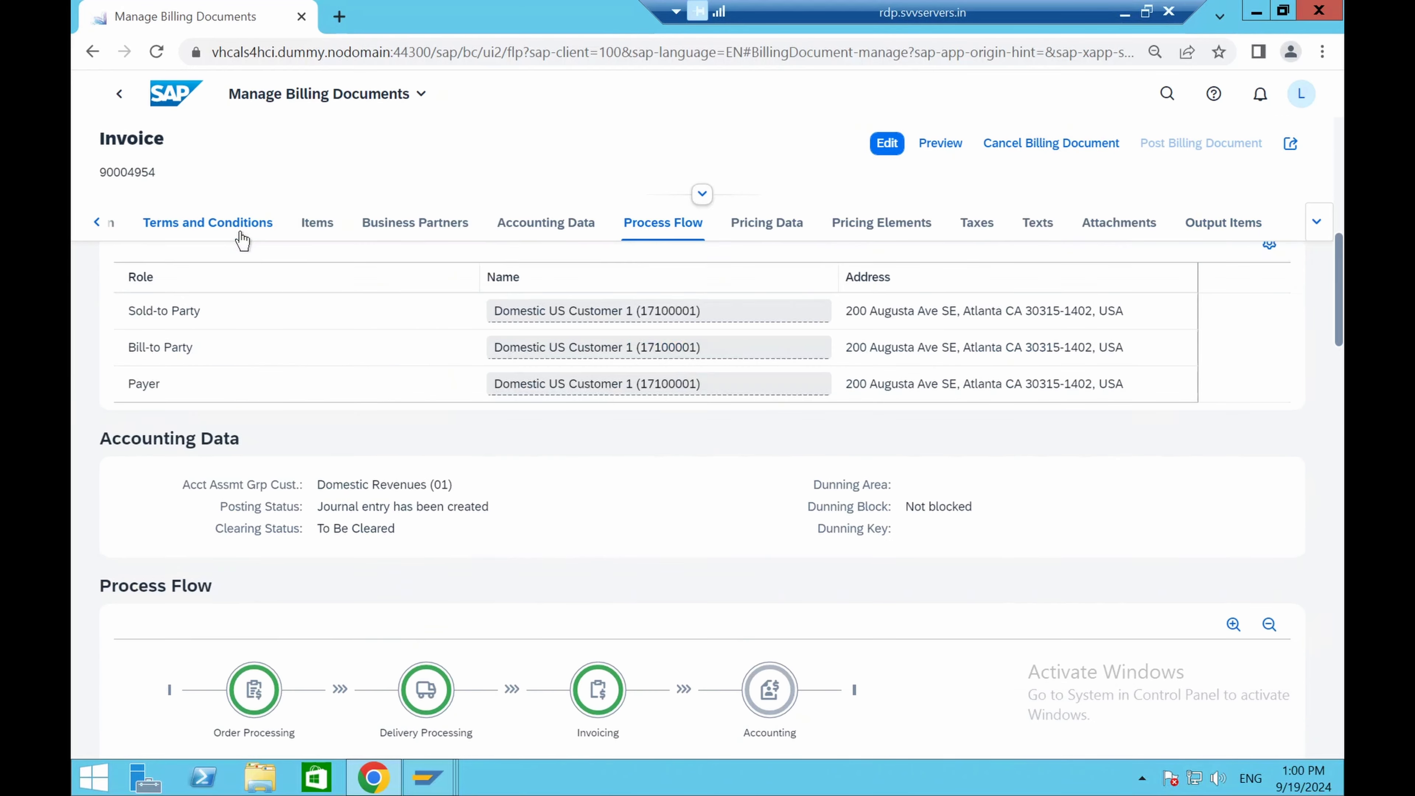
left_click(646, 233)
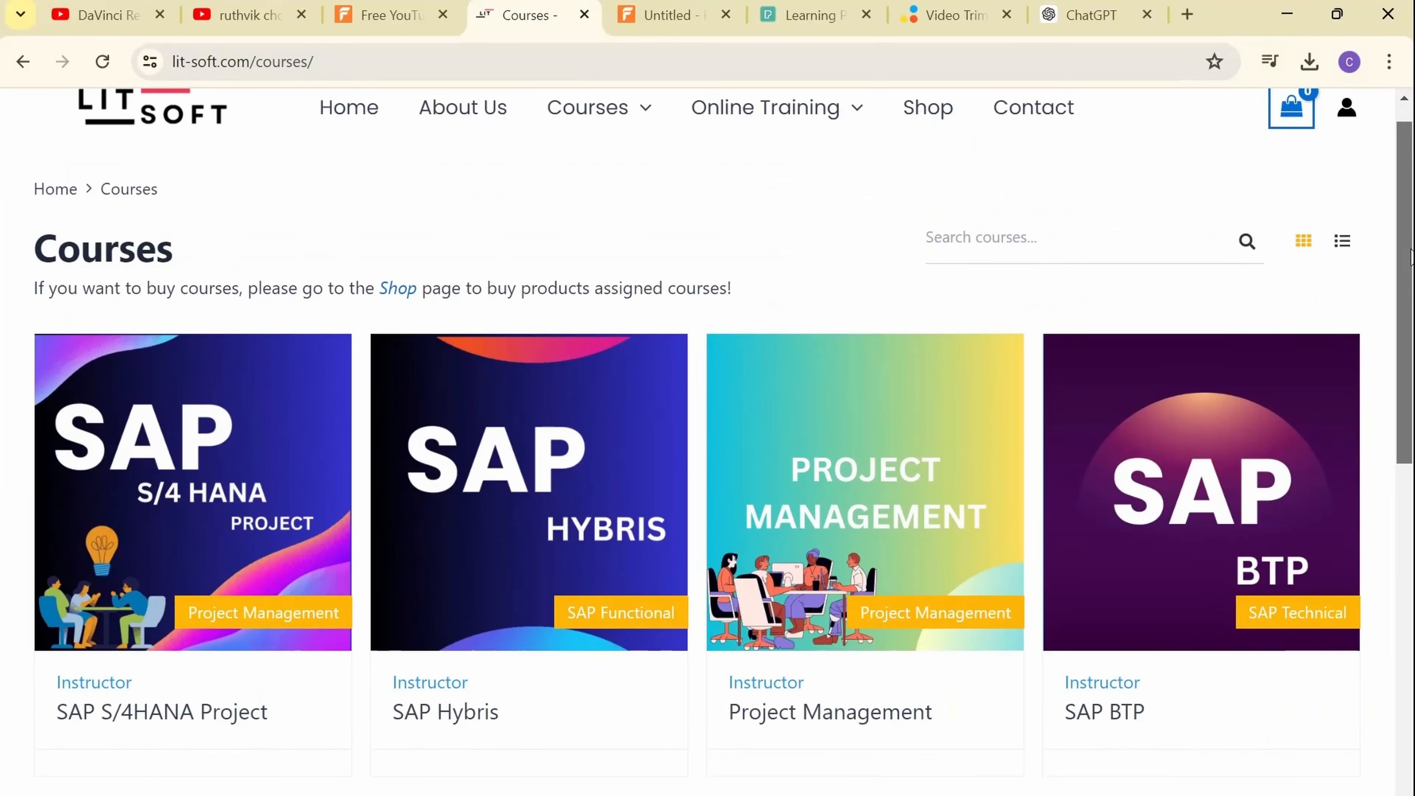
Switch to the LIT SOFT website and browse the course catalogue on its Courses page
scroll(1409, 318, "down", 3)
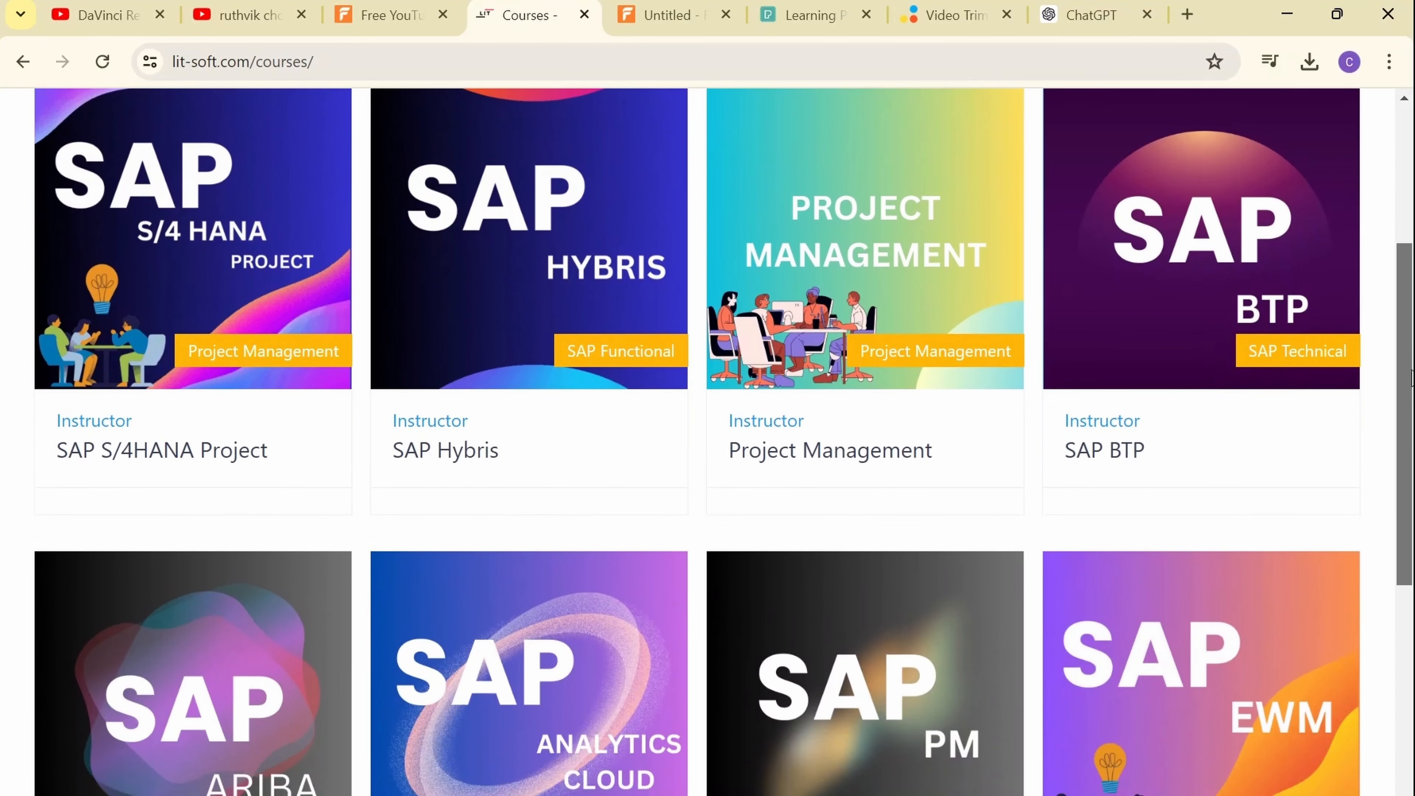